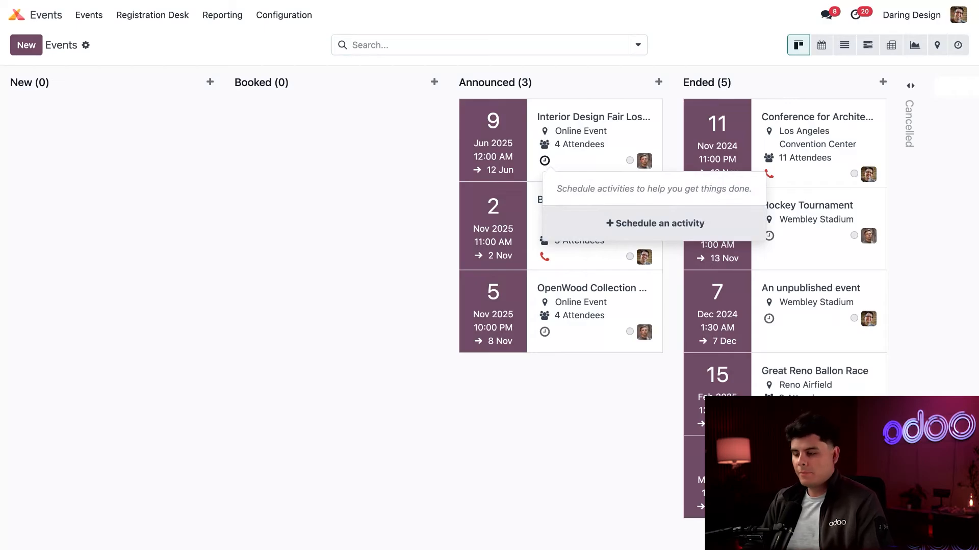
# Open the Interior Design Fair Los Angeles 2025 event, examine its tracks across the stages, and return to the event.
pyautogui.click(585, 136)
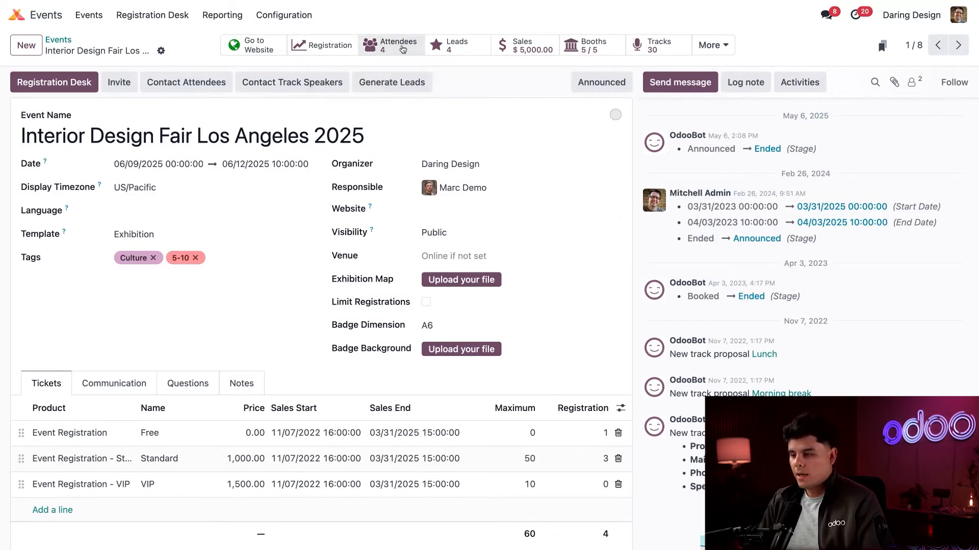
pyautogui.click(668, 48)
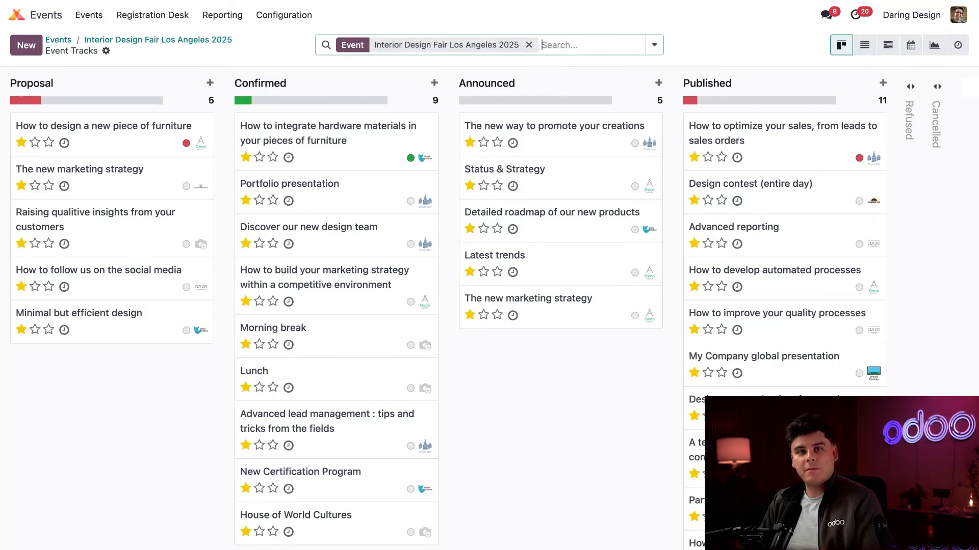
pyautogui.scroll(-2, 489, 306)
pyautogui.hscroll(1, 490, 305)
pyautogui.scroll(2, 489, 306)
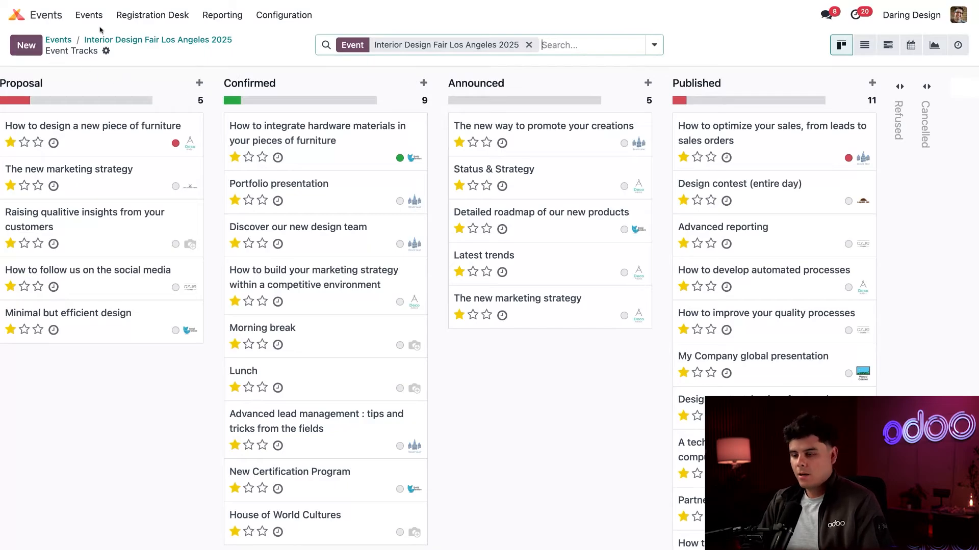
pyautogui.click(110, 40)
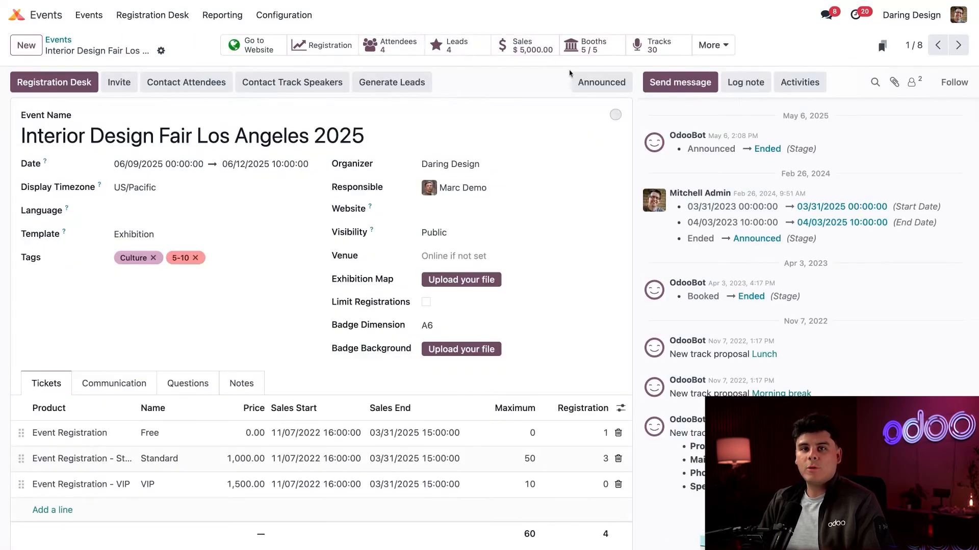
# View the sponsors of the Interior Design Fair Los Angeles 2025 event, then return to the event record.
pyautogui.click(716, 49)
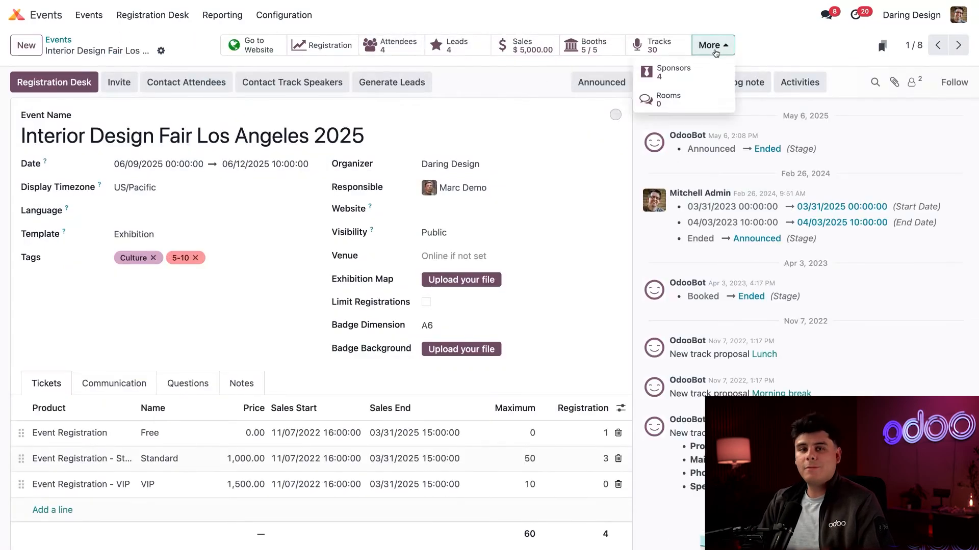
pyautogui.click(678, 79)
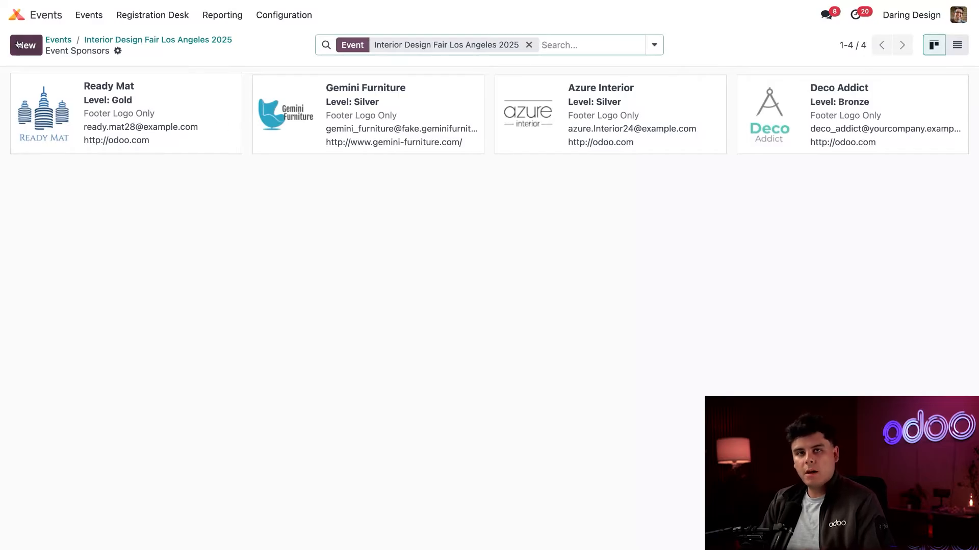
pyautogui.click(141, 40)
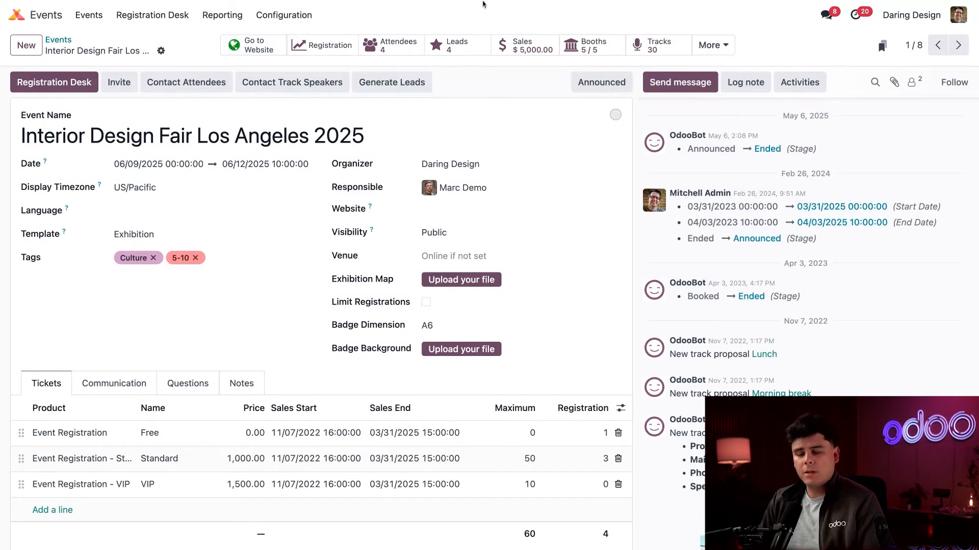
# Create a new meeting room for the event with the topic "Essential 2025 Trends".
pyautogui.click(714, 45)
pyautogui.click(676, 96)
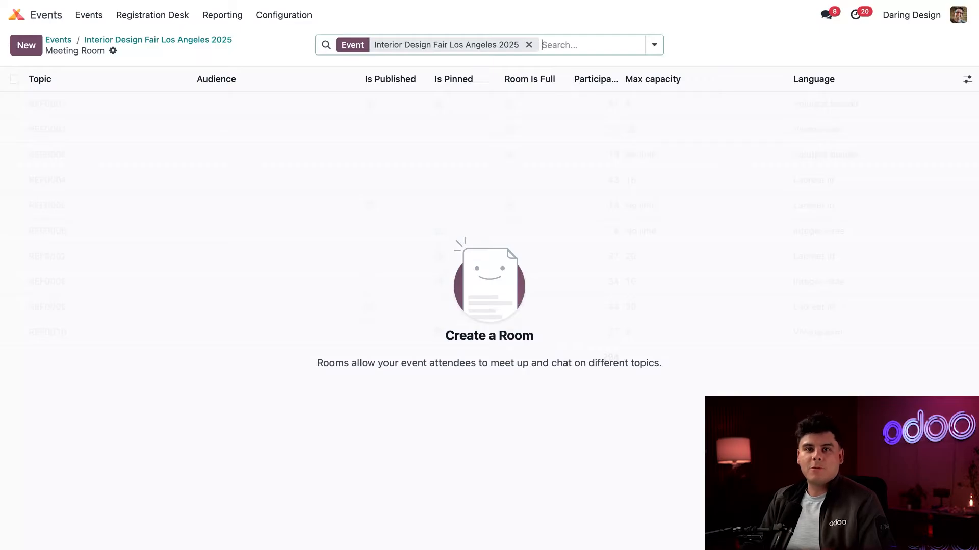
pyautogui.click(26, 45)
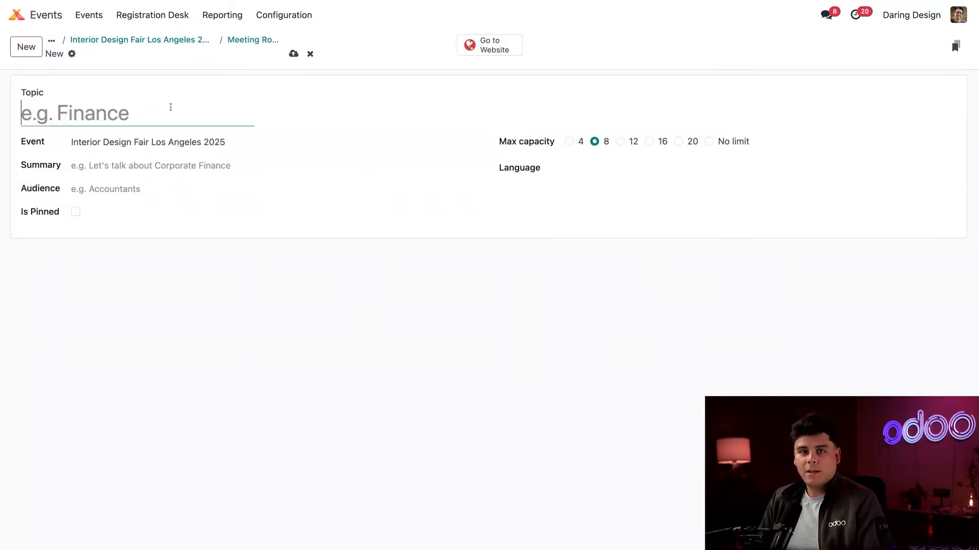
pyautogui.write('Essenti')
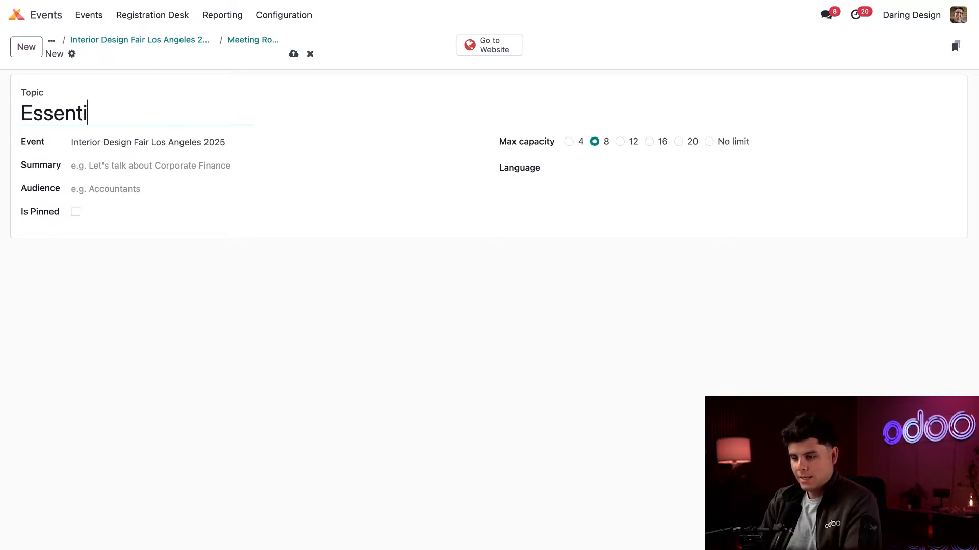
pyautogui.write('al 2025 TG')
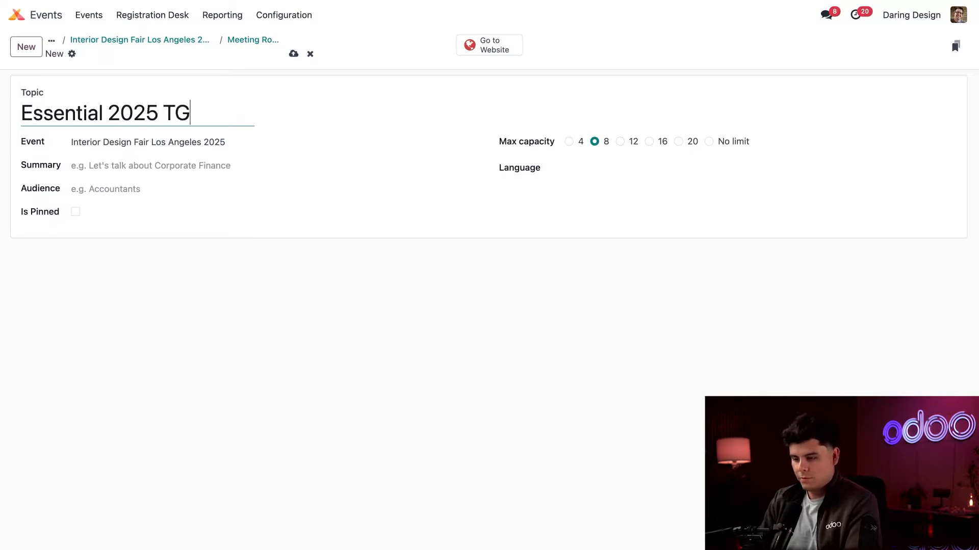
pyautogui.press('BackSpace')
pyautogui.write('rends')
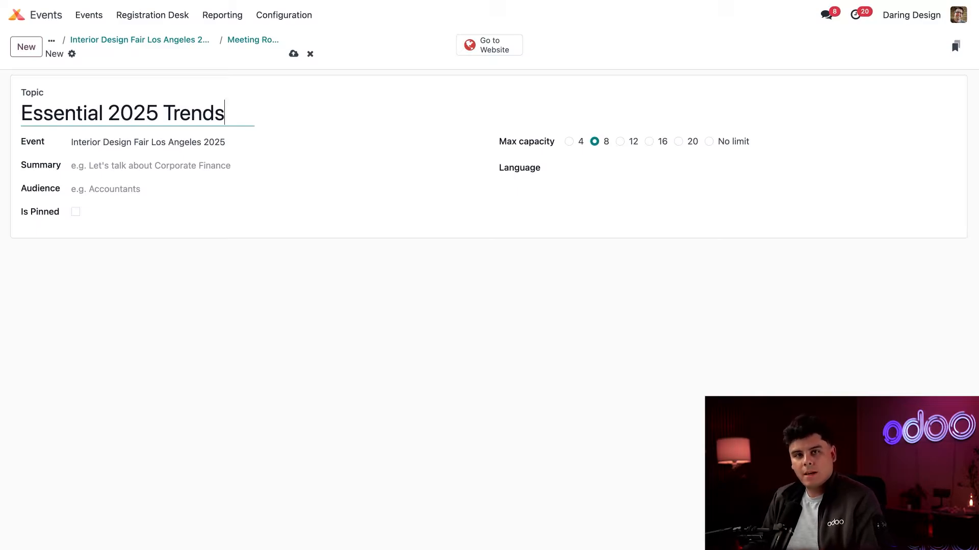
# Give the room the summary "Let's talk about trends for 2025" and a max capacity of 20.
pyautogui.click(115, 161)
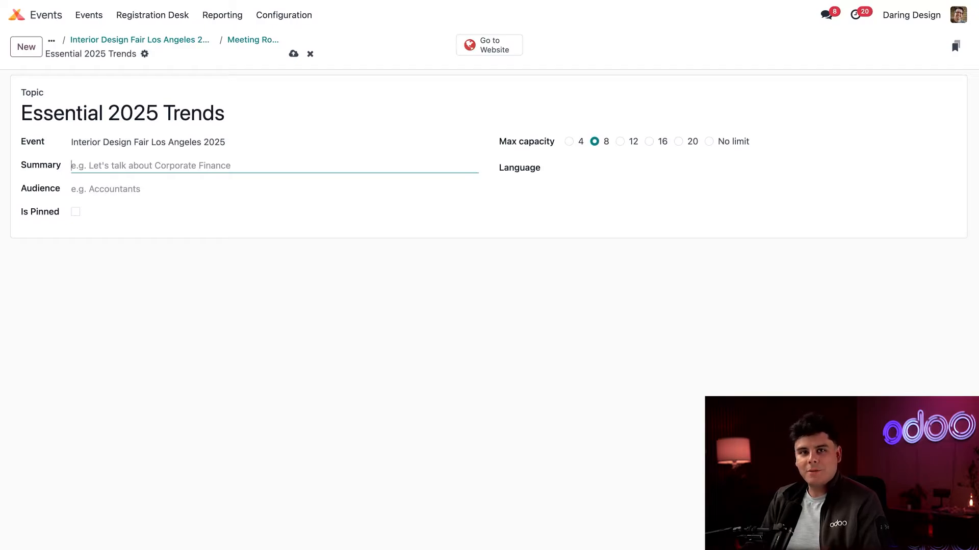
pyautogui.write('Le')
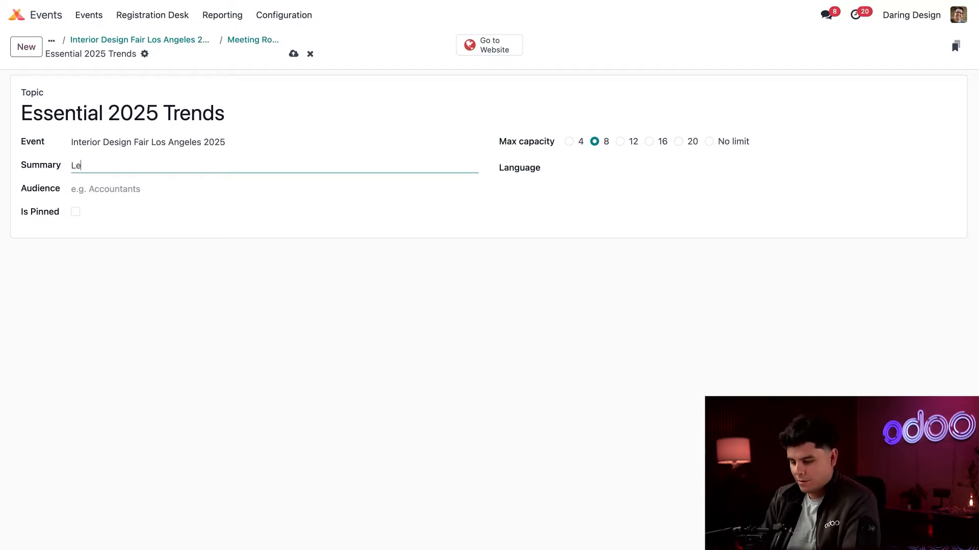
pyautogui.write("t's talk about tern")
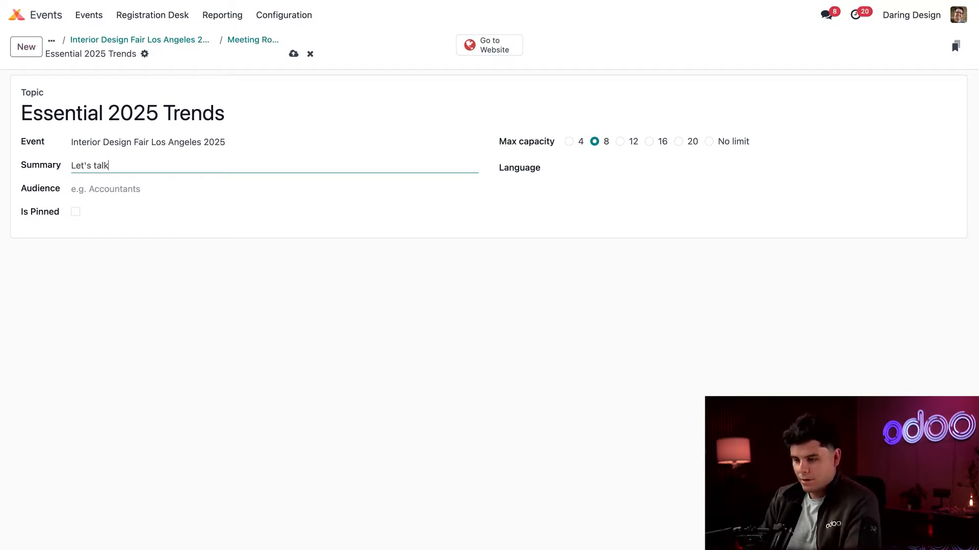
pyautogui.press('BackSpace')
pyautogui.press('BackSpace')
pyautogui.press('BackSpace')
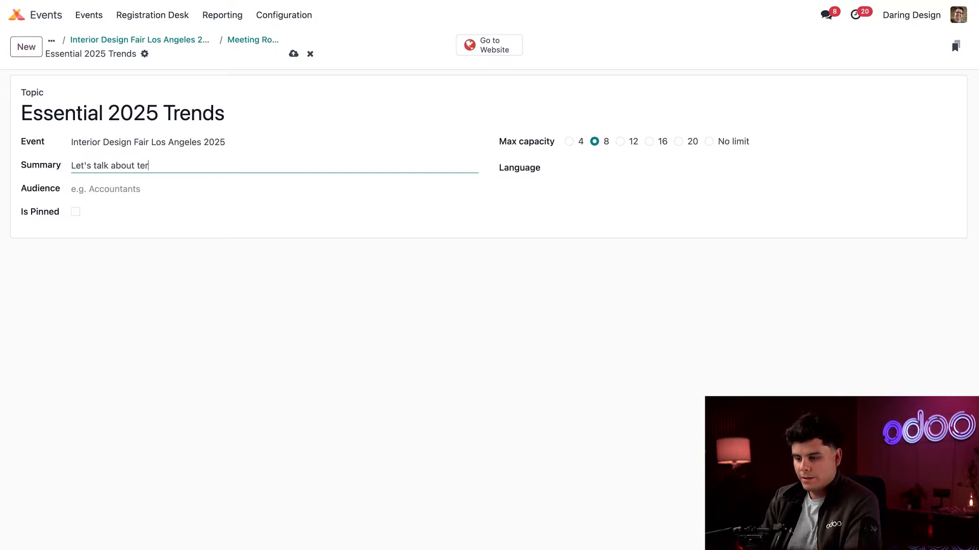
pyautogui.write('rends for 2025')
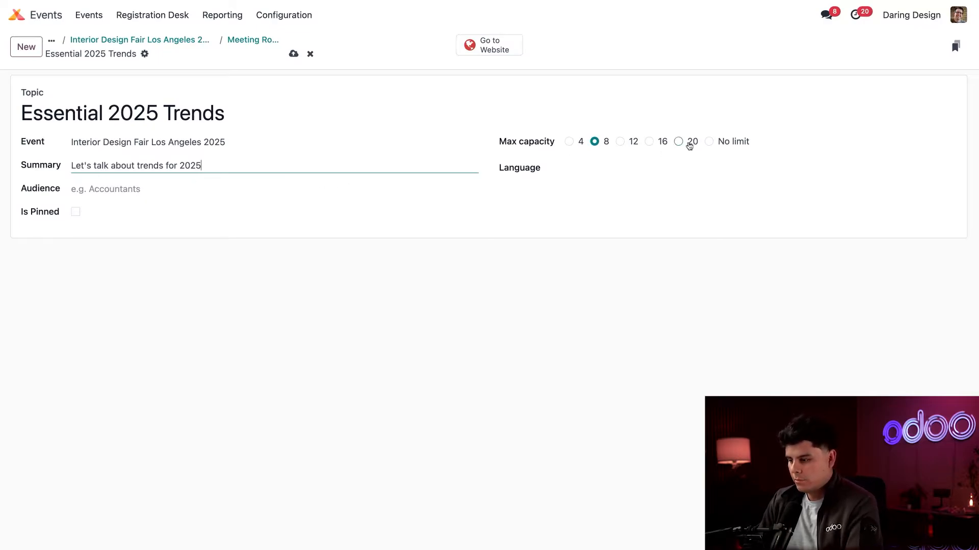
pyautogui.click(678, 142)
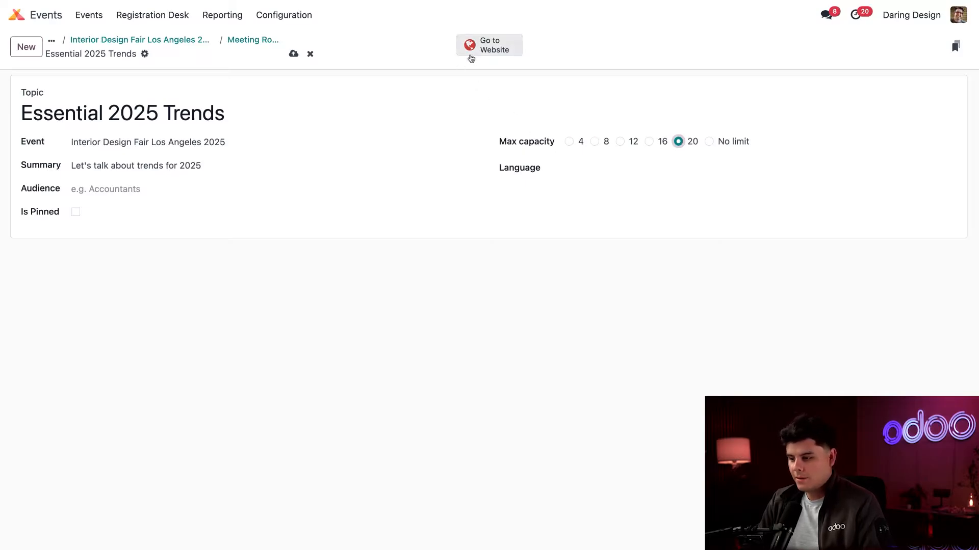
# View the Essential 2025 Trends room on the website and dismiss the Chrome extension offer.
pyautogui.click(476, 48)
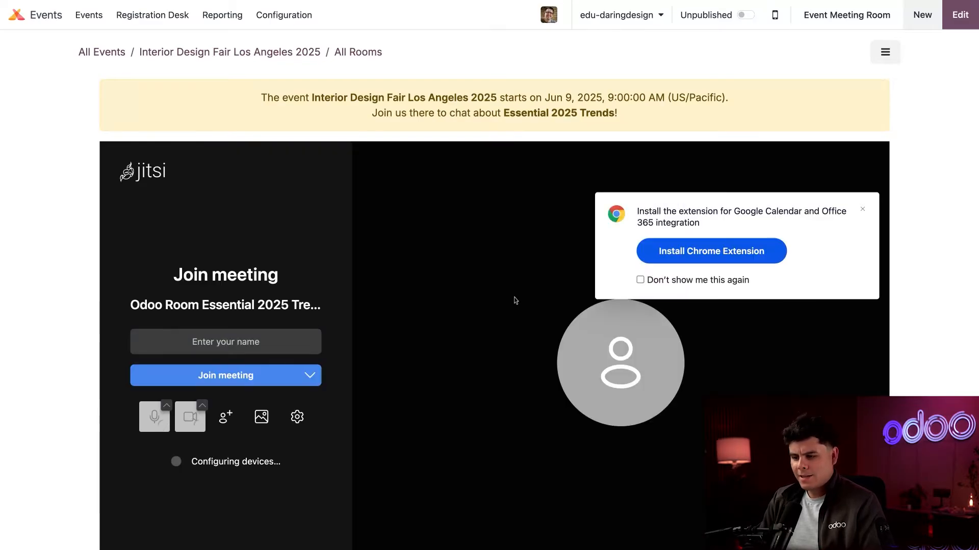
pyautogui.click(227, 342)
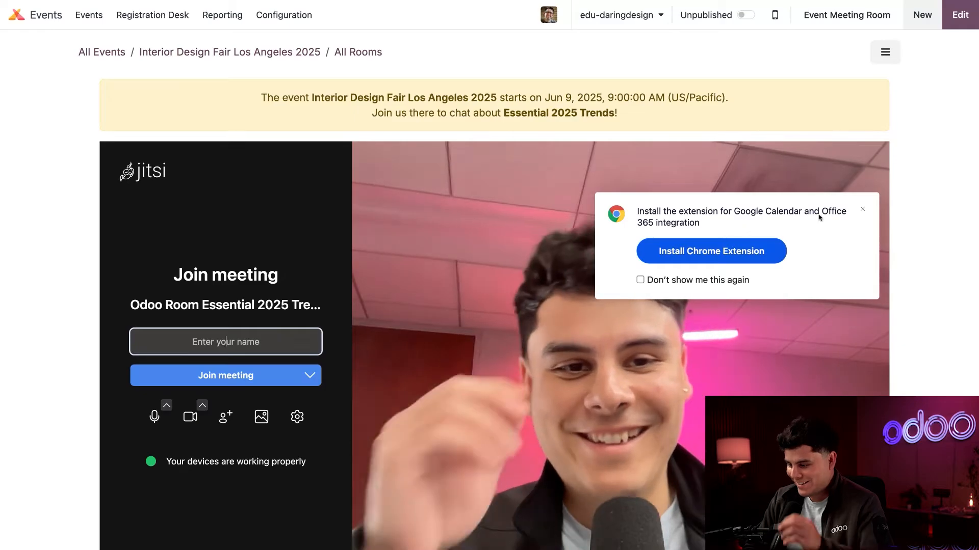
pyautogui.click(862, 209)
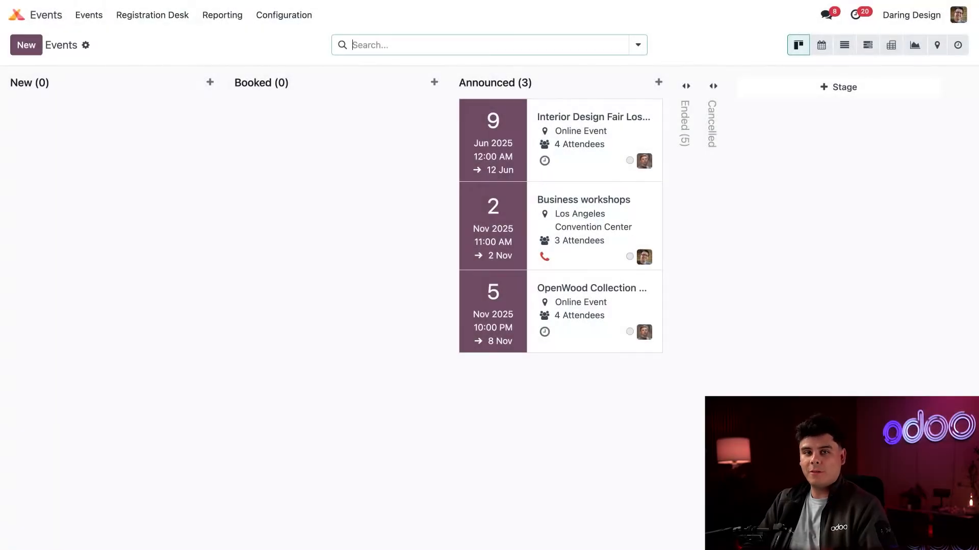
# Add a Mail communication using the Event: Registration Confirmation template to the Interior Design Fair Los Angeles 2025 event.
pyautogui.click(591, 176)
pyautogui.click(113, 390)
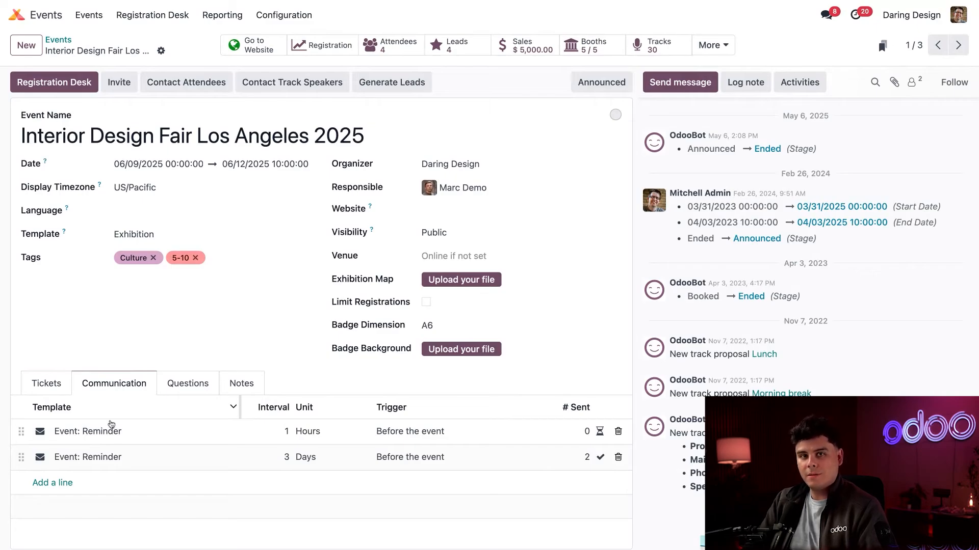
pyautogui.click(51, 483)
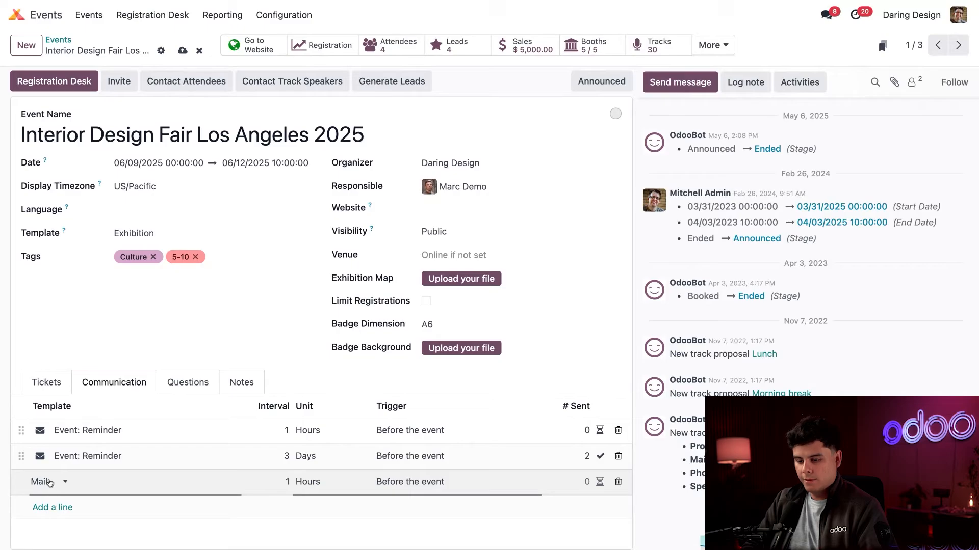
pyautogui.click(40, 494)
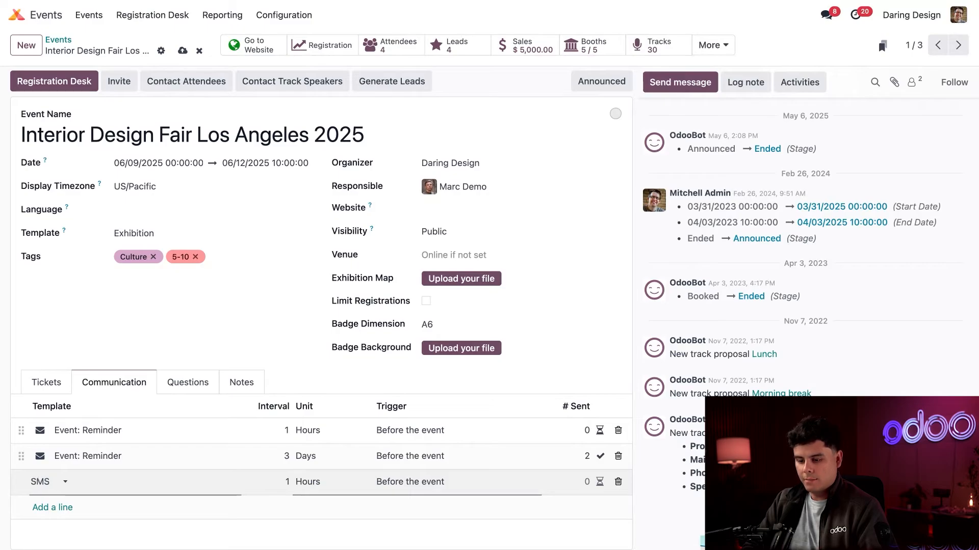
pyautogui.click(48, 490)
pyautogui.click(49, 488)
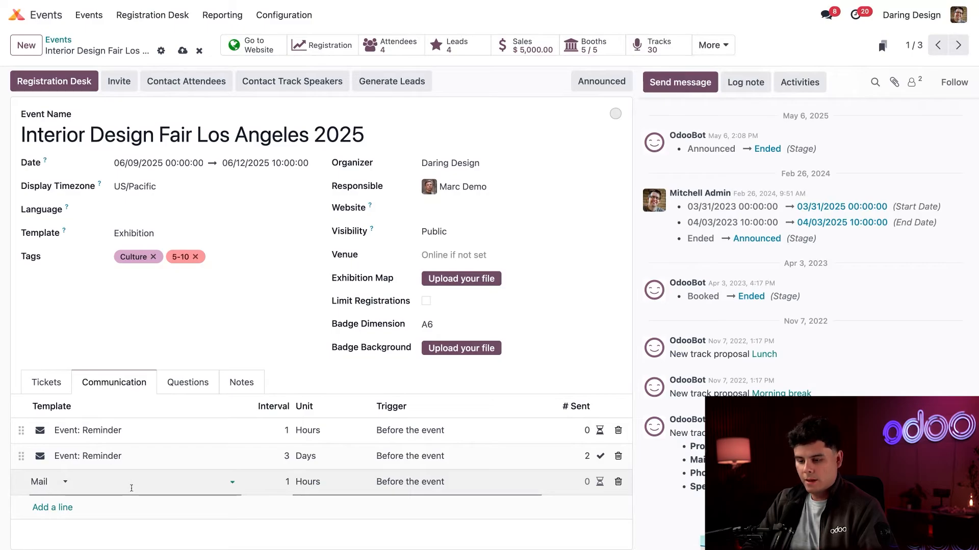
pyautogui.click(132, 488)
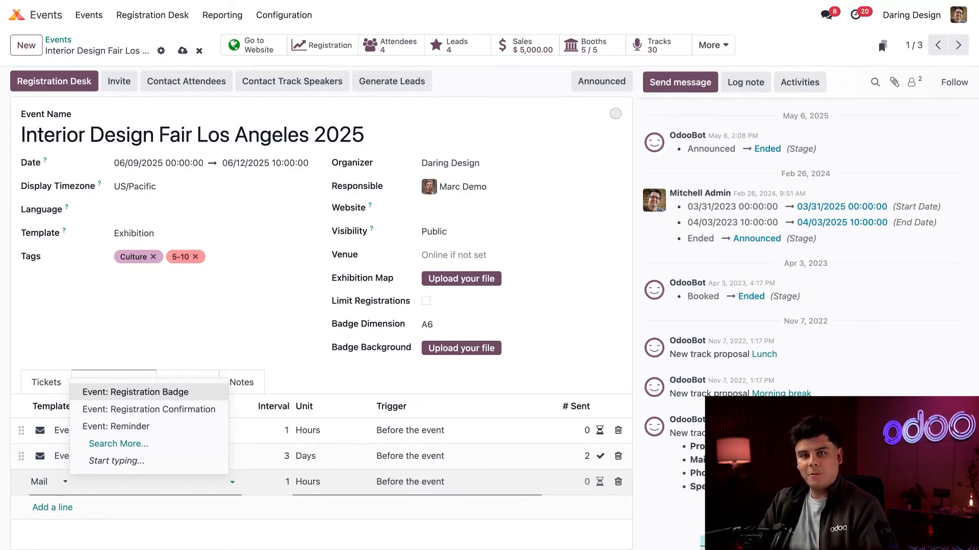
pyautogui.click(178, 412)
# Schedule the registration confirmation mail to be sent Immediately, triggered After each registration.
pyautogui.click(310, 485)
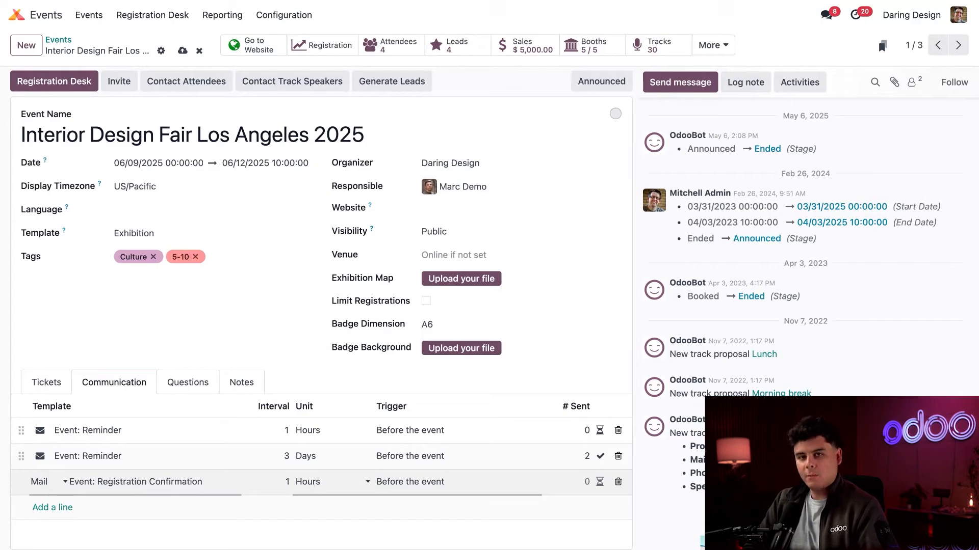
pyautogui.click(334, 472)
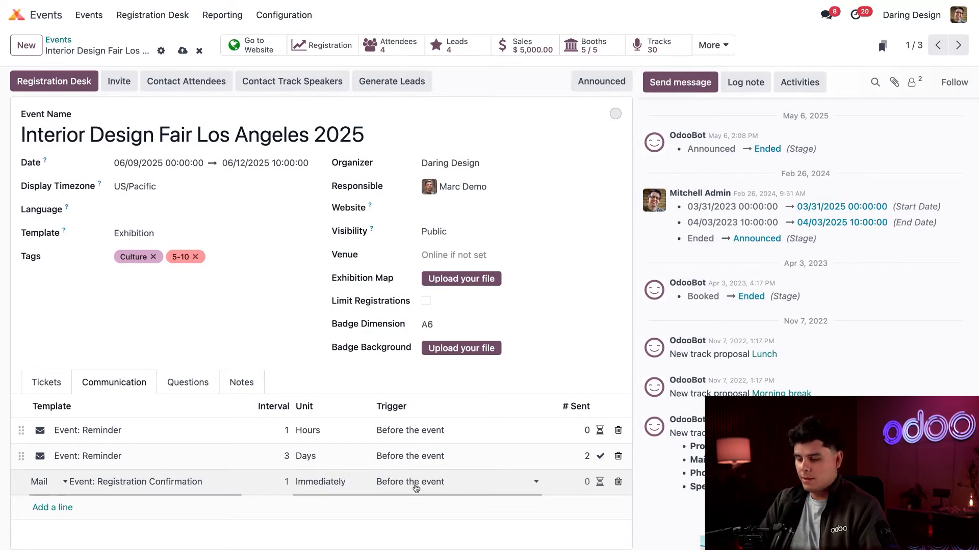
pyautogui.click(433, 479)
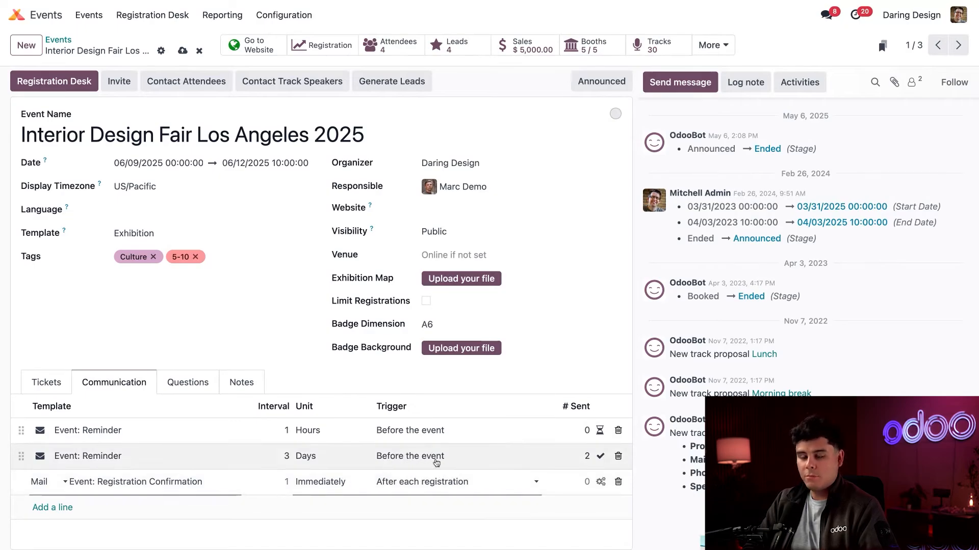
pyautogui.click(433, 486)
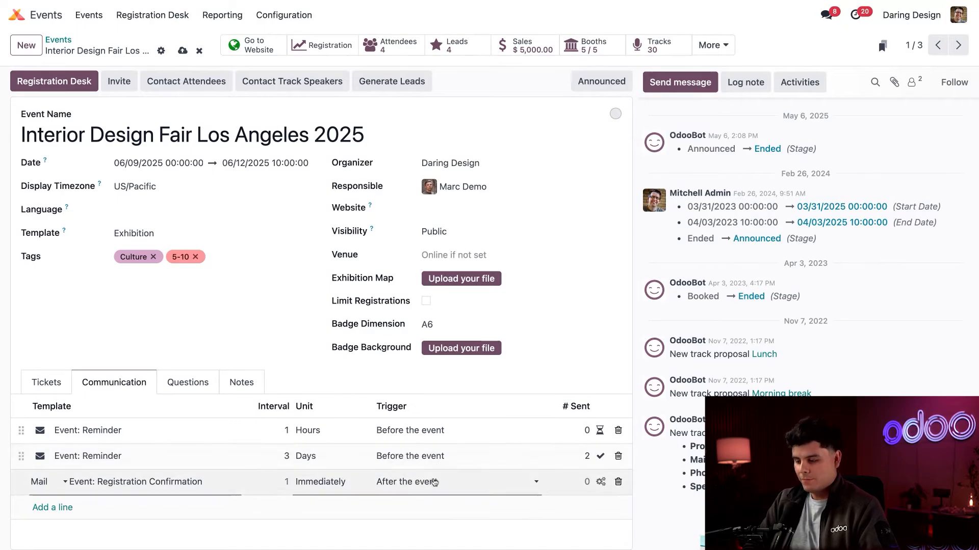
pyautogui.click(434, 483)
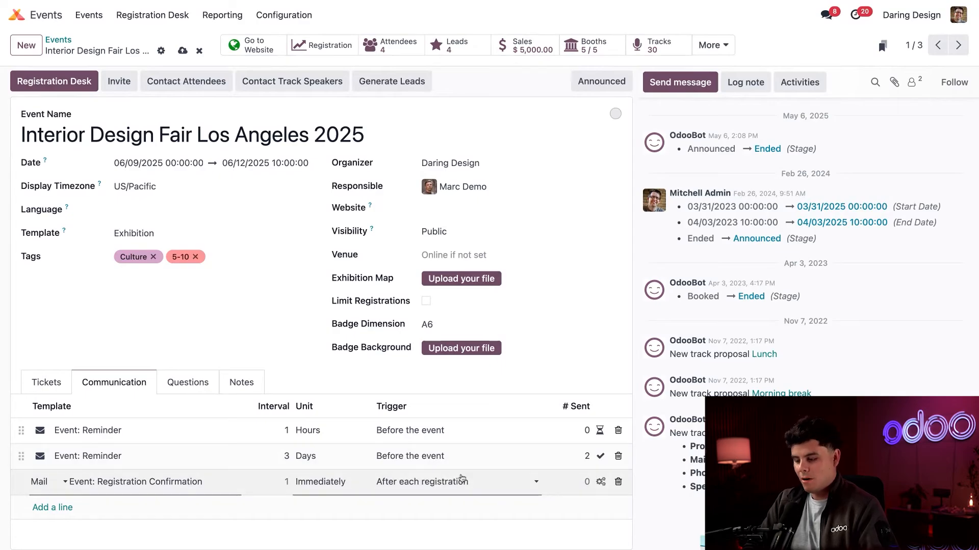
pyautogui.click(183, 300)
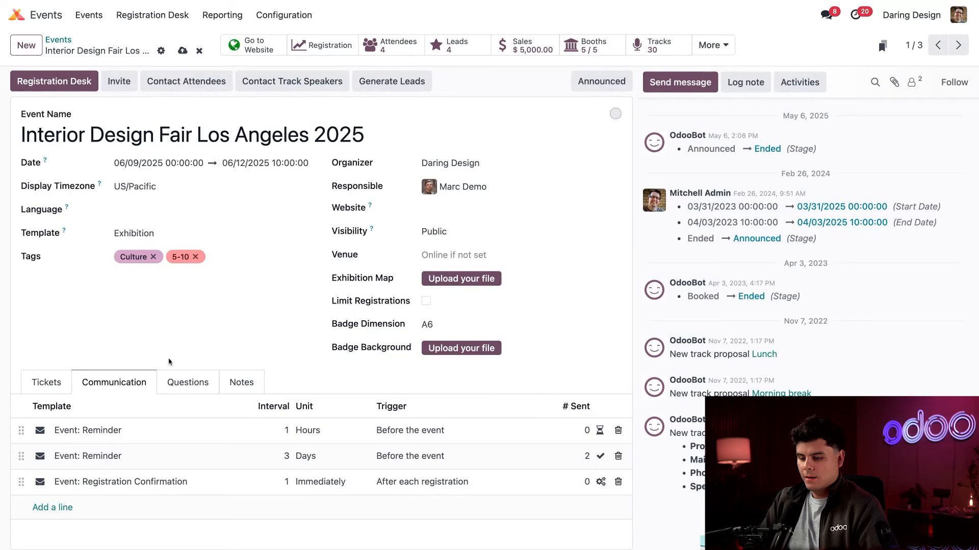
# Review the event's registration questions and the settings of "How did you learn about this event?", closing it without changes.
pyautogui.click(182, 383)
pyautogui.scroll(-2, 216, 335)
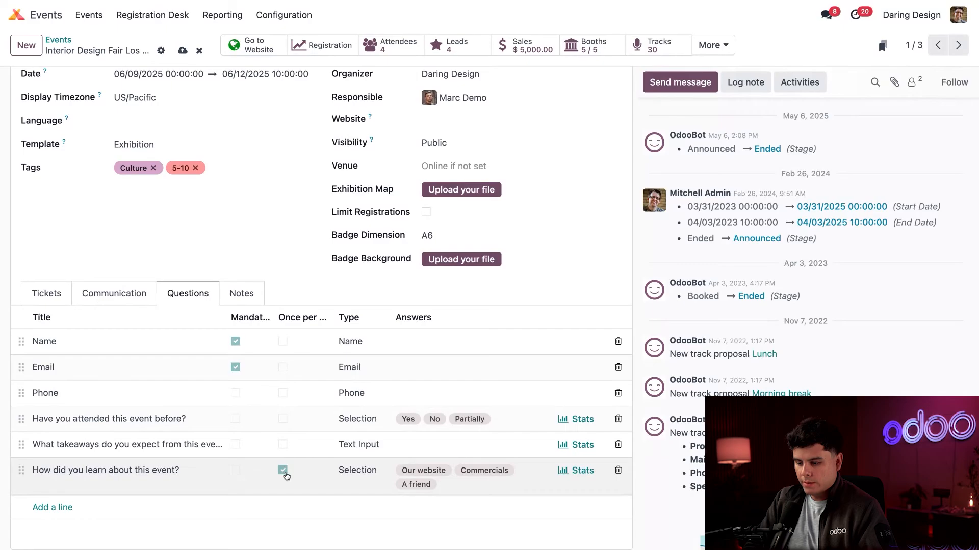
pyautogui.click(278, 468)
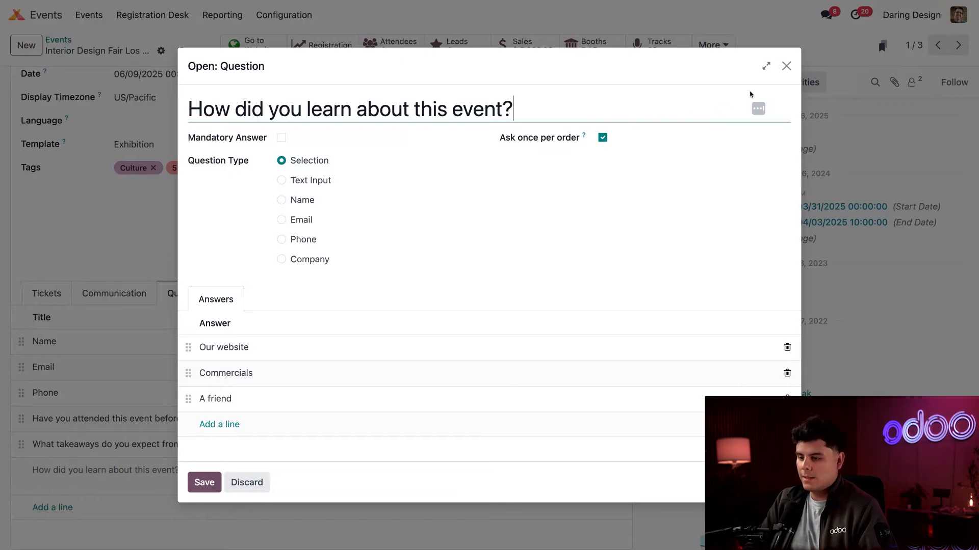
pyautogui.click(786, 66)
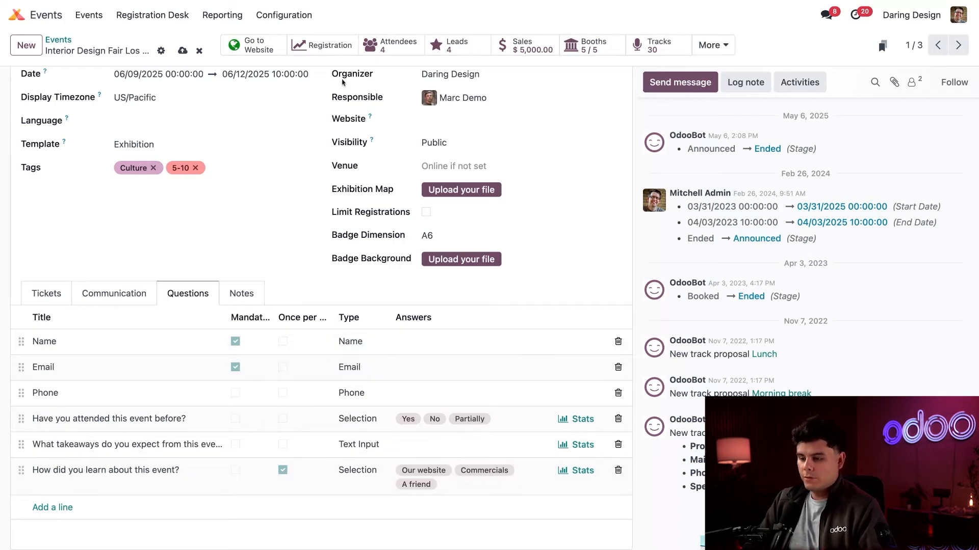
# Create a new lead generation rule in the Events configuration and name it "Leads - Design Fair".
pyautogui.click(295, 16)
pyautogui.click(292, 107)
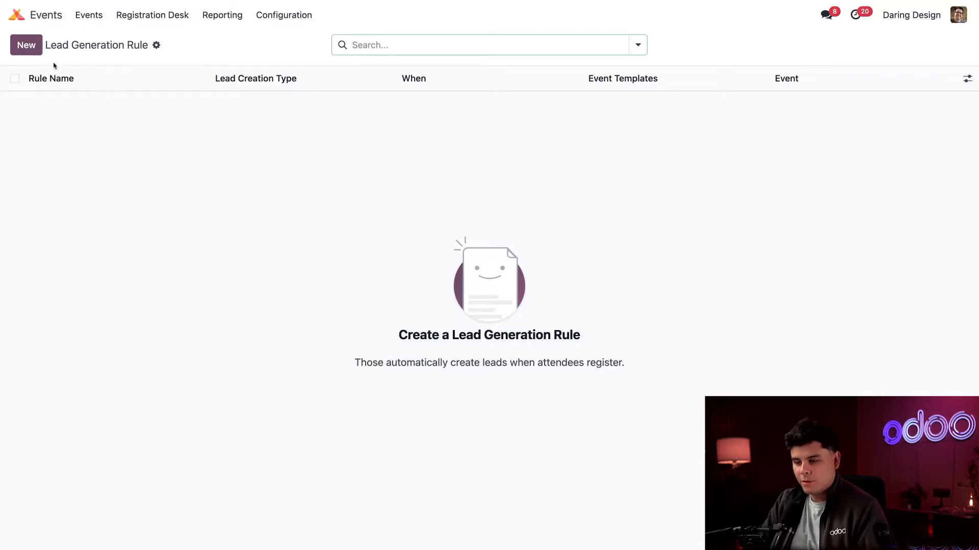
pyautogui.click(26, 45)
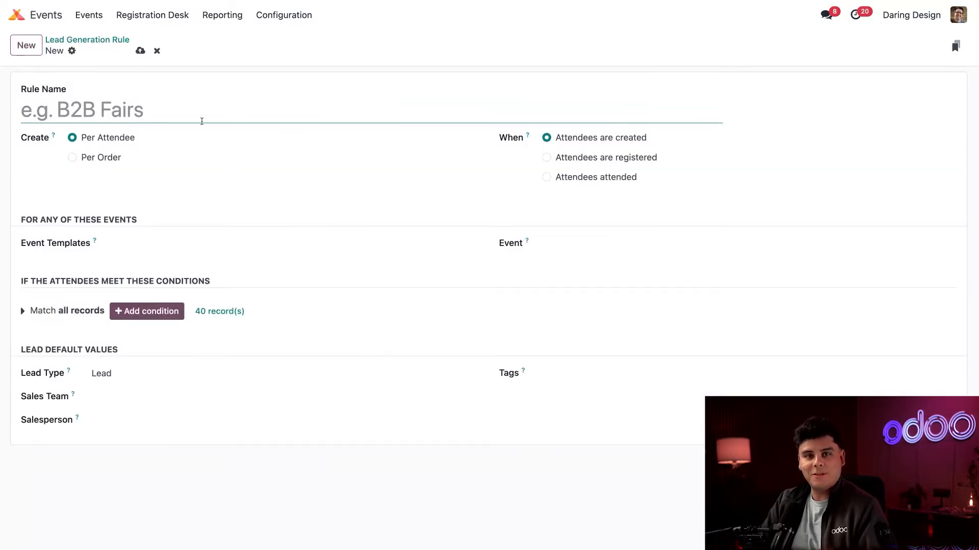
pyautogui.write('Le')
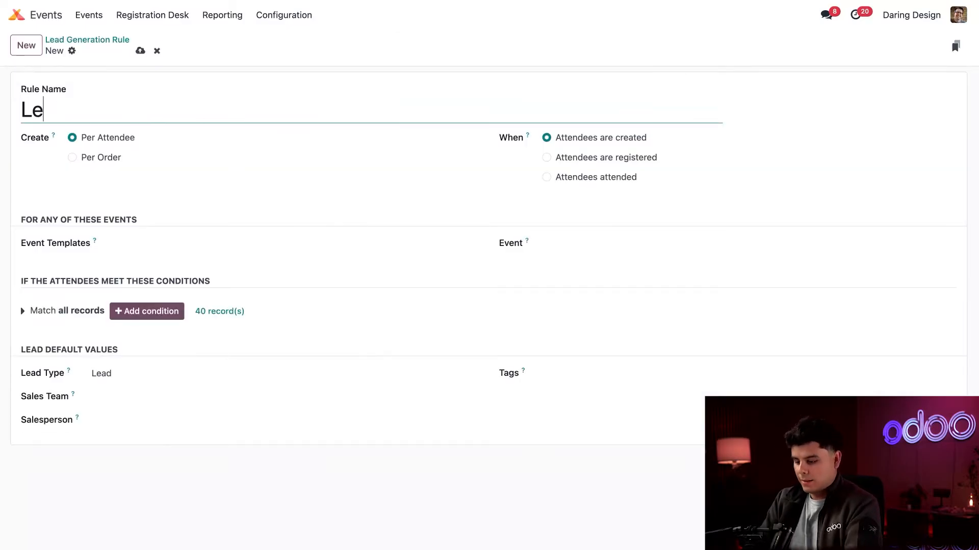
pyautogui.write('ads - Design Fair')
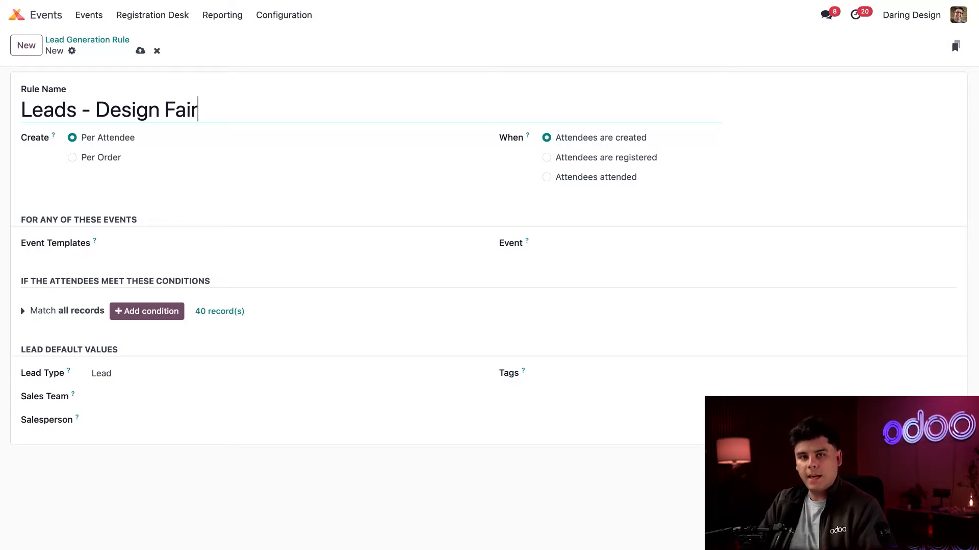
# Apply the lead rule to the Conference event template and the Interior Design Fair Los Angeles 2025 event.
pyautogui.moveTo(528, 137)
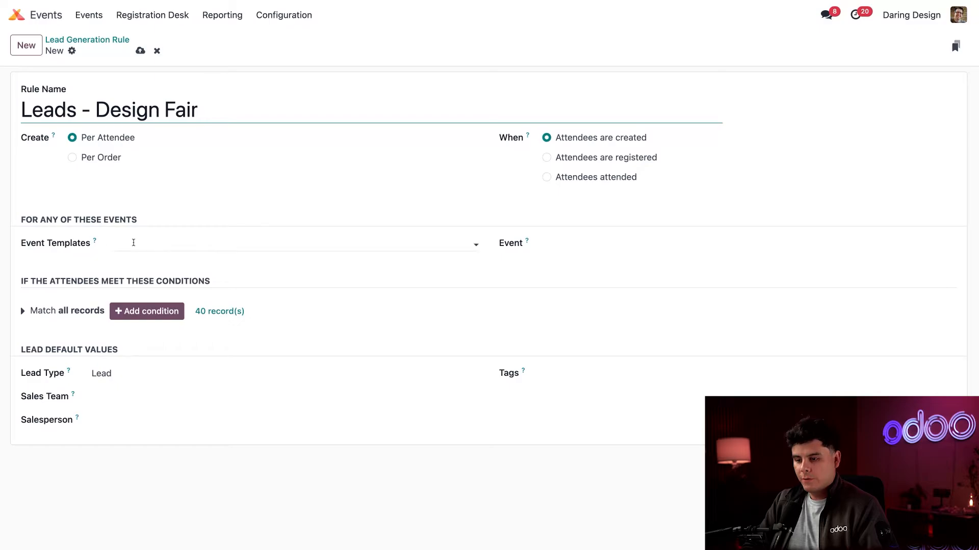
pyautogui.click(135, 243)
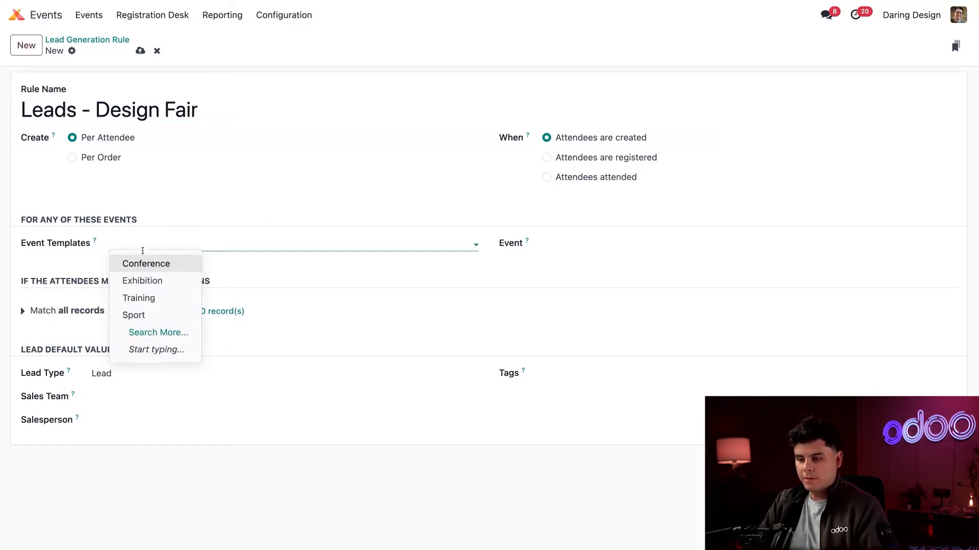
pyautogui.click(143, 265)
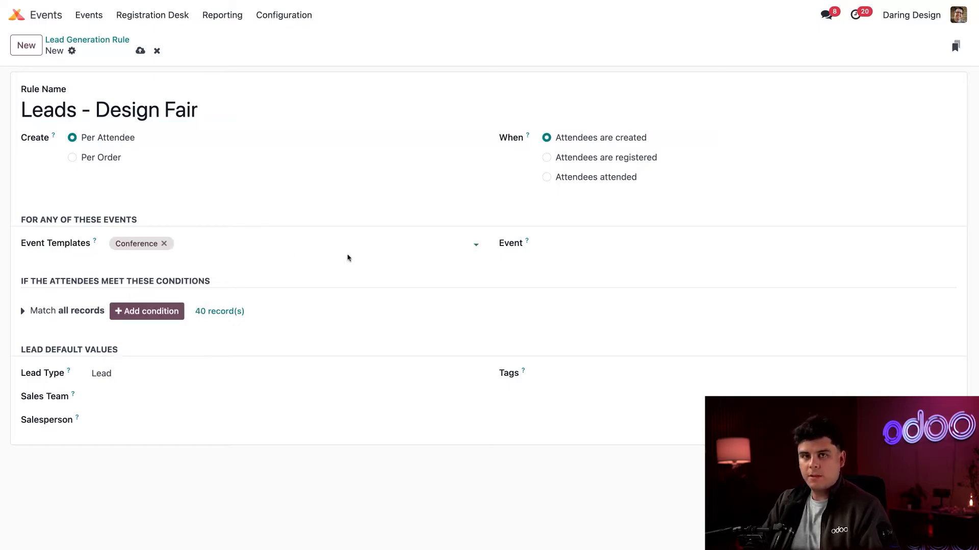
pyautogui.click(562, 243)
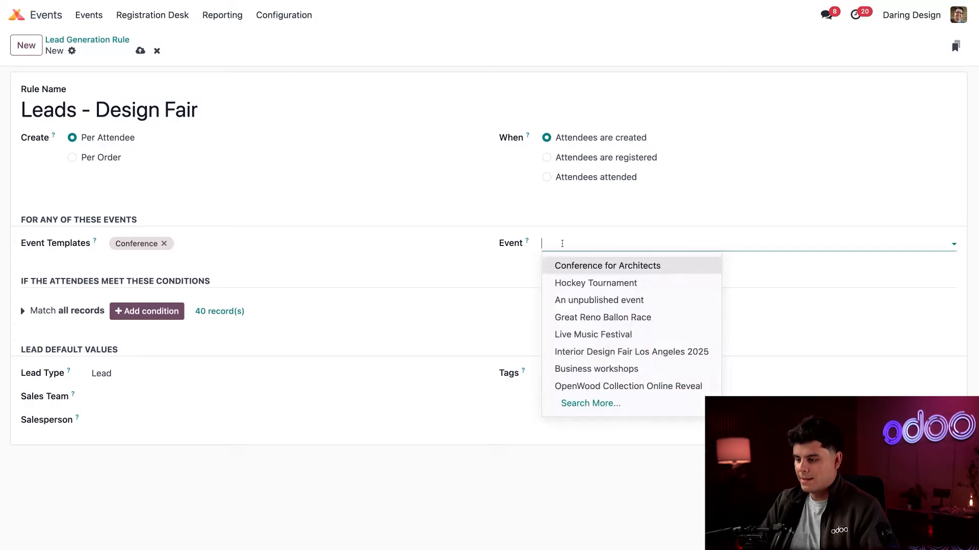
pyautogui.click(594, 353)
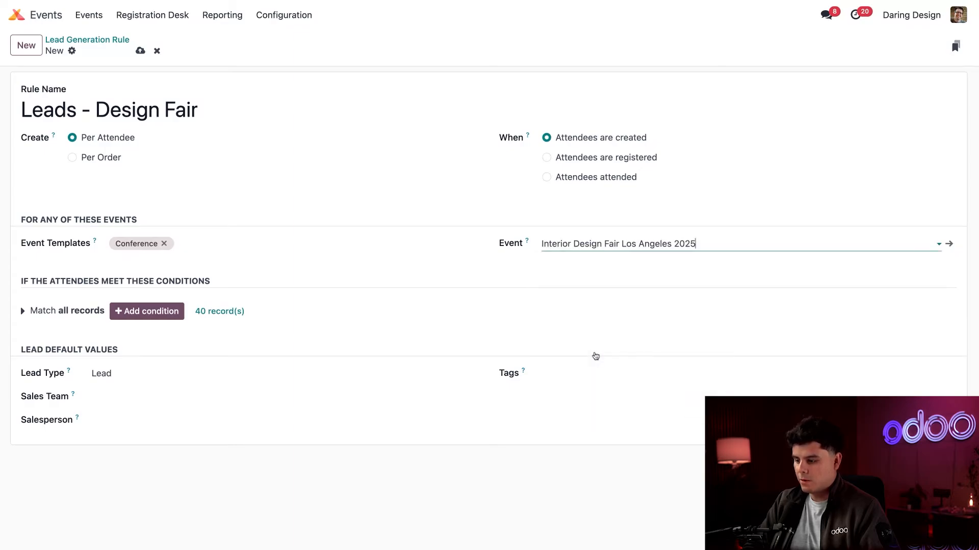
pyautogui.click(512, 270)
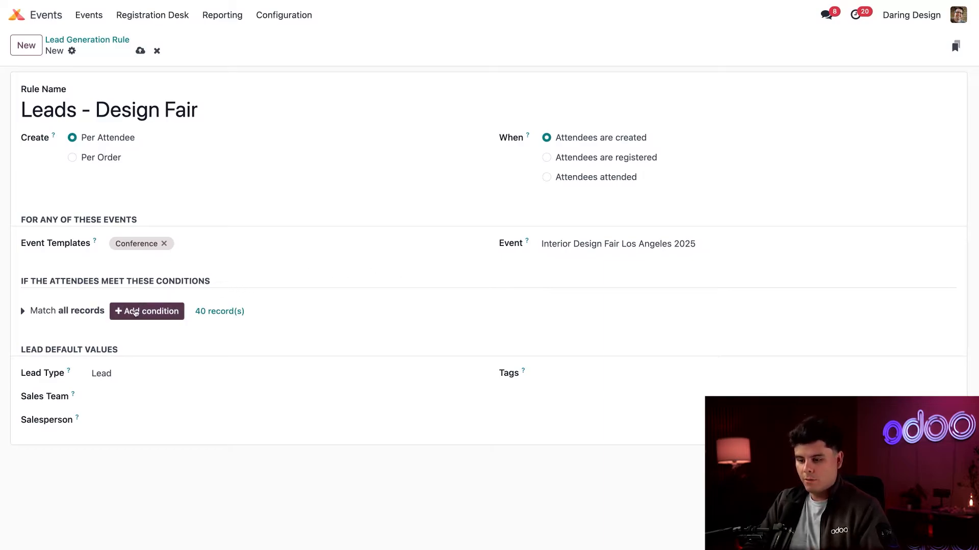
# Add an attendee condition to the lead rule requiring that Email is set.
pyautogui.click(135, 313)
pyautogui.click(95, 334)
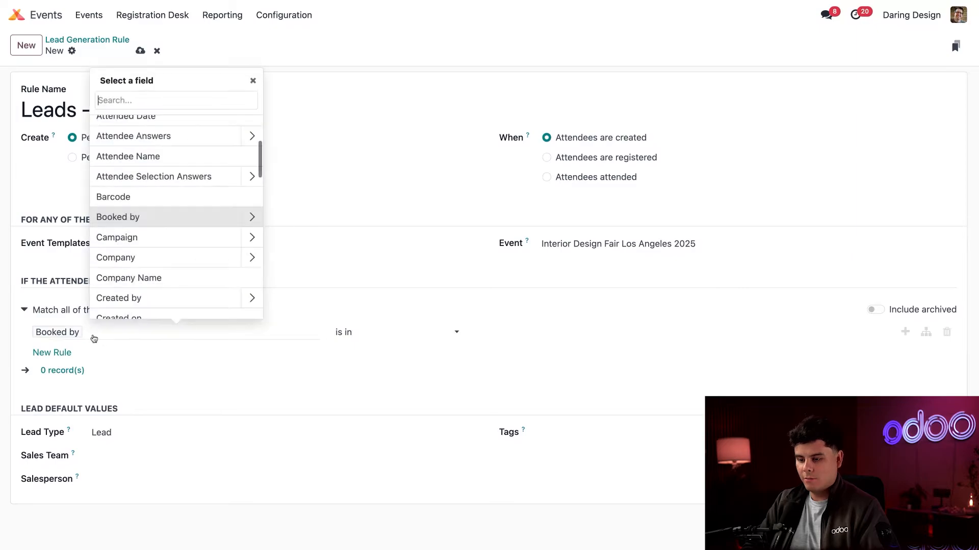
pyautogui.write('email')
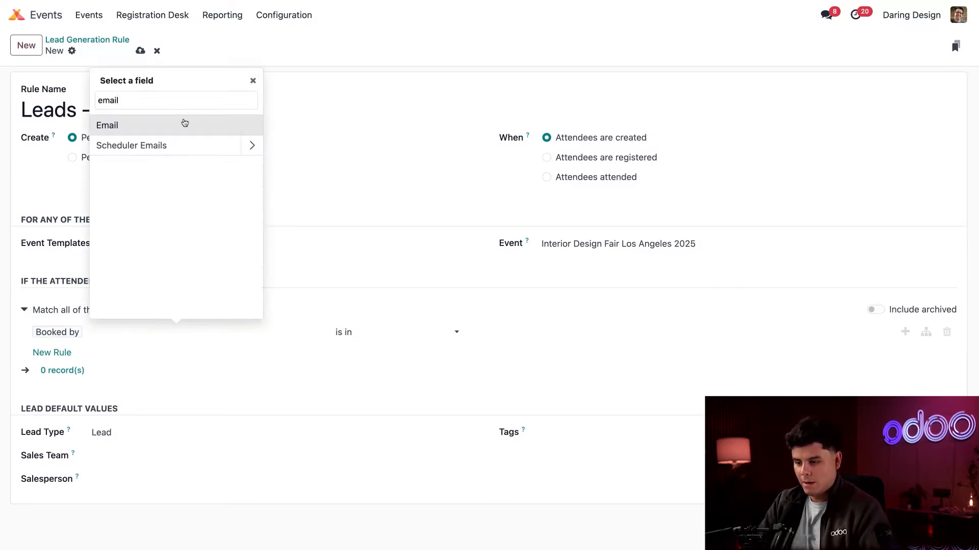
pyautogui.click(182, 123)
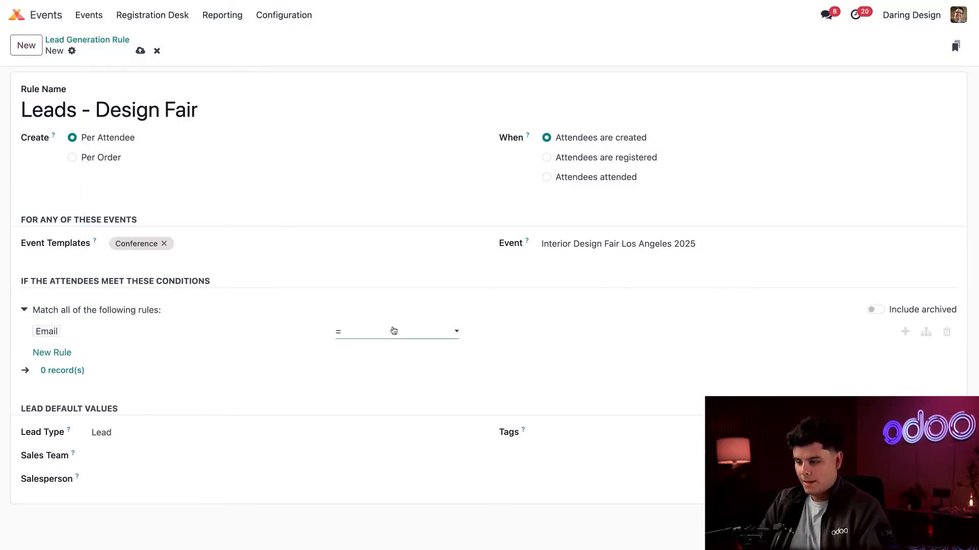
pyautogui.click(437, 367)
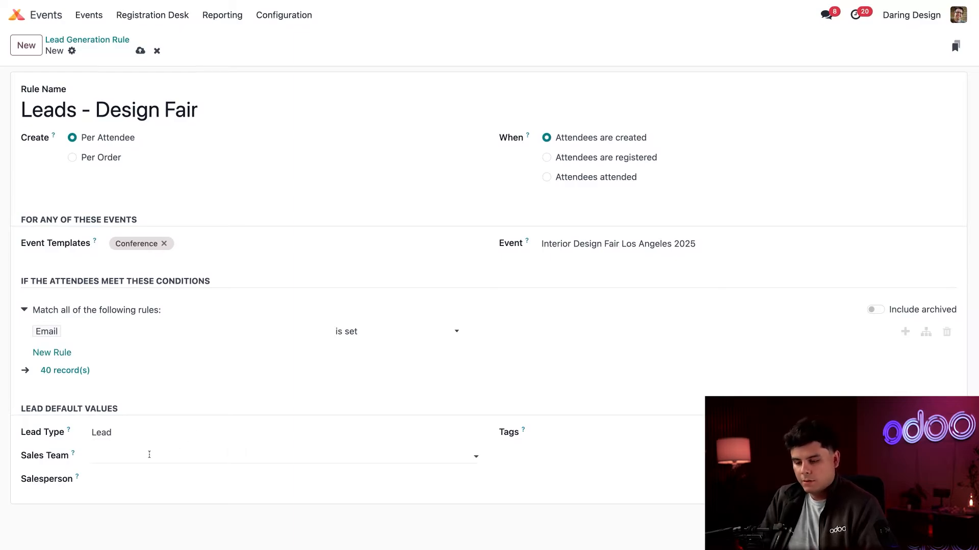
# Set the rule's default sales team to America, add the tags "design fair" and "created by event", and save the rule.
pyautogui.click(146, 457)
pyautogui.click(144, 375)
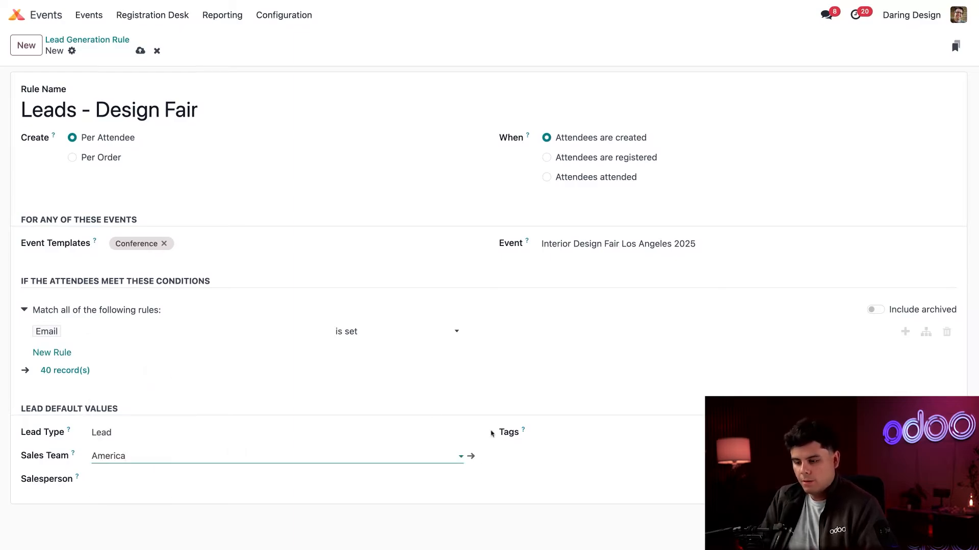
pyautogui.click(574, 431)
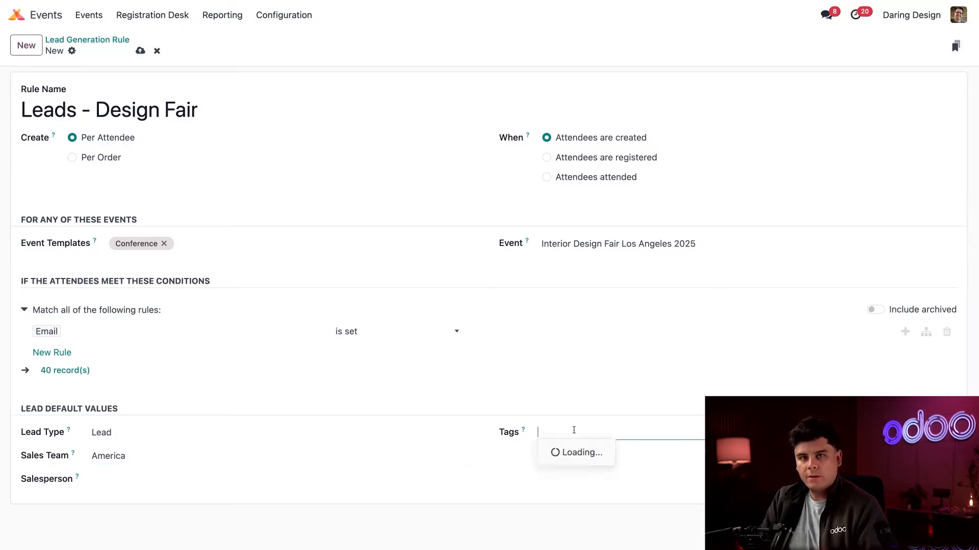
pyautogui.write('desi')
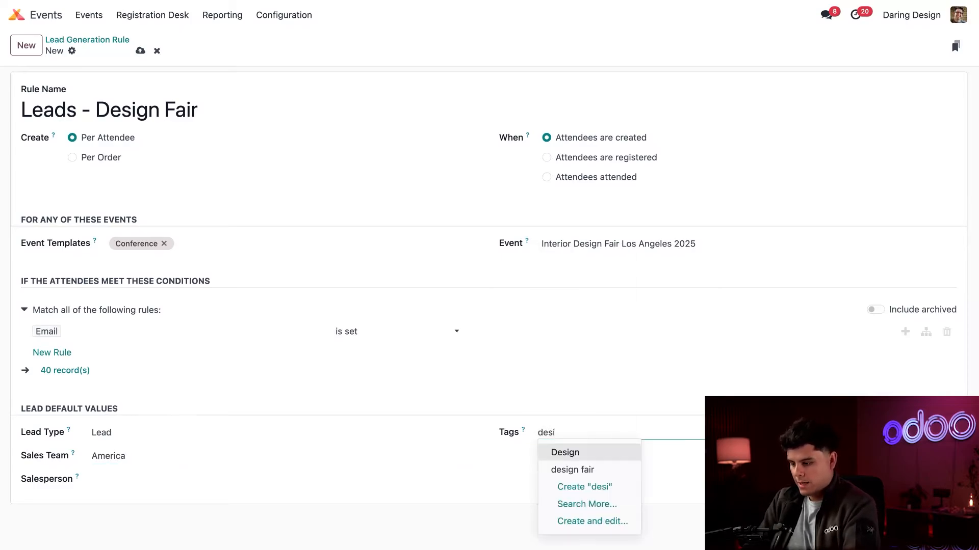
pyautogui.click(579, 469)
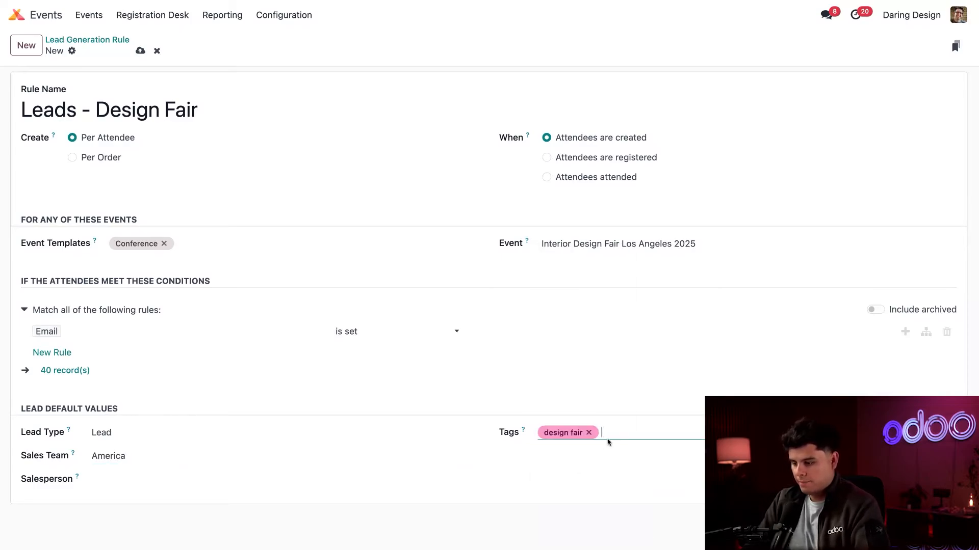
pyautogui.write('cre')
pyautogui.click(632, 451)
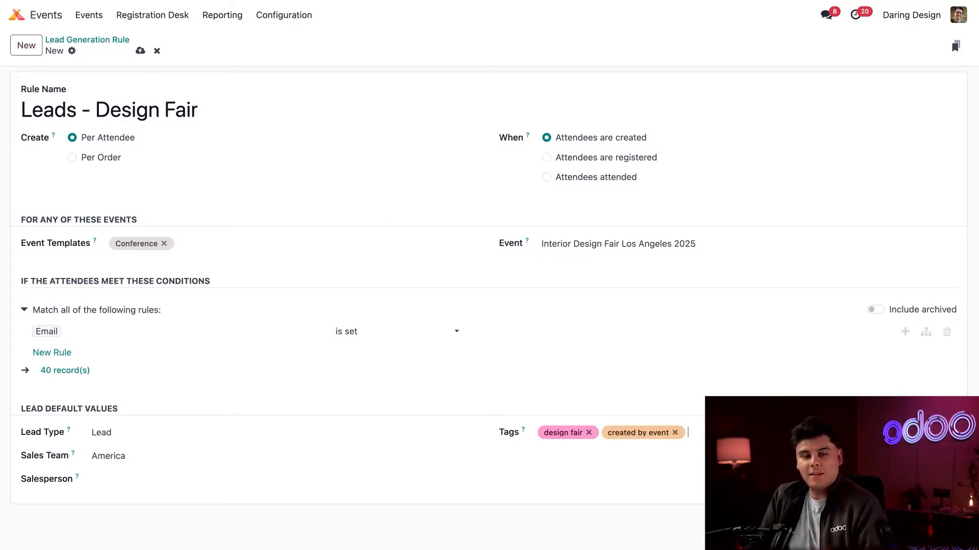
pyautogui.click(140, 51)
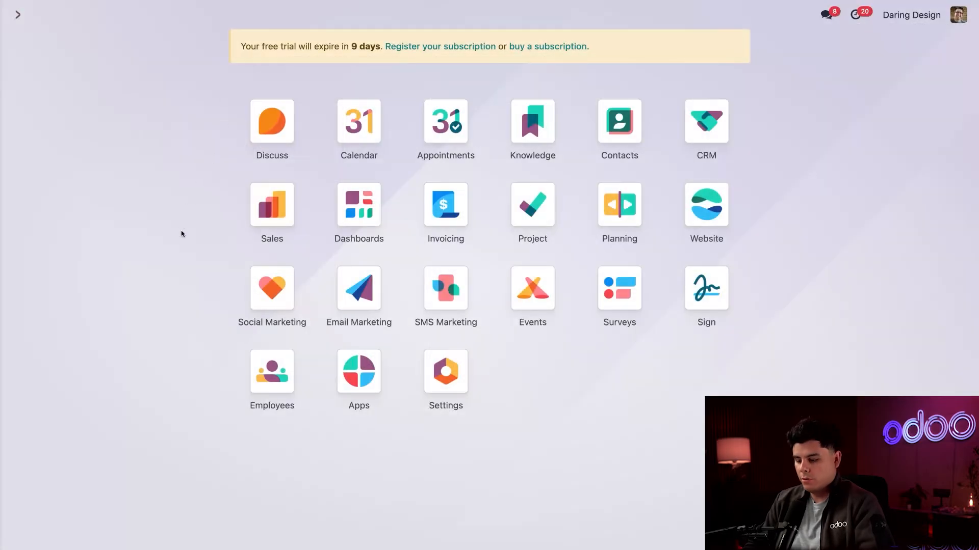
# Switch to the Social Marketing app and start a new campaign named "IDF: Los Angeles 2025".
pyautogui.write('soc')
pyautogui.press('Return')
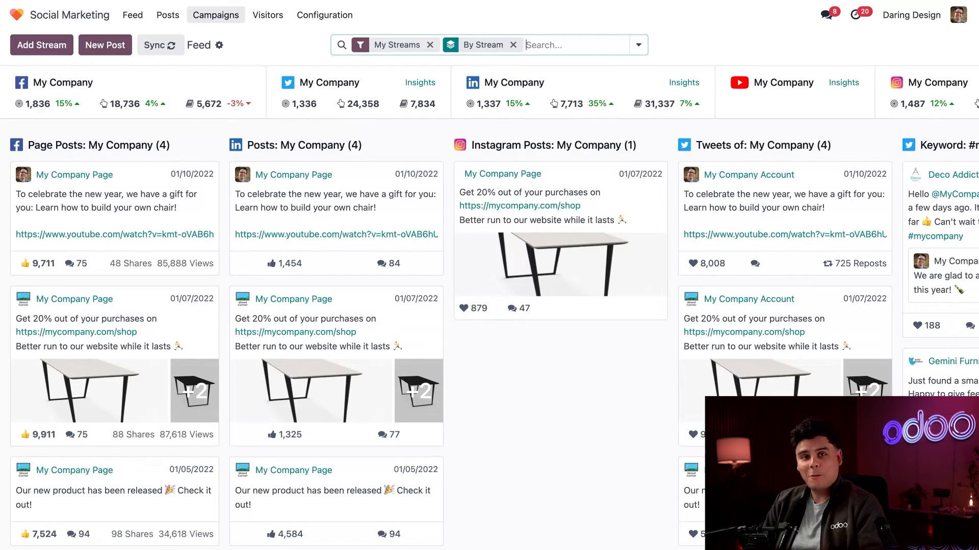
pyautogui.click(216, 15)
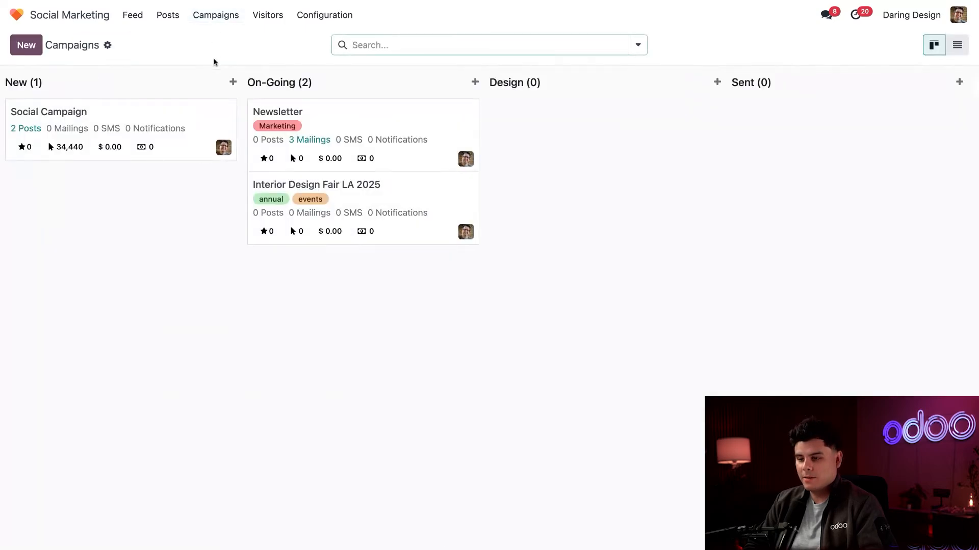
pyautogui.click(26, 53)
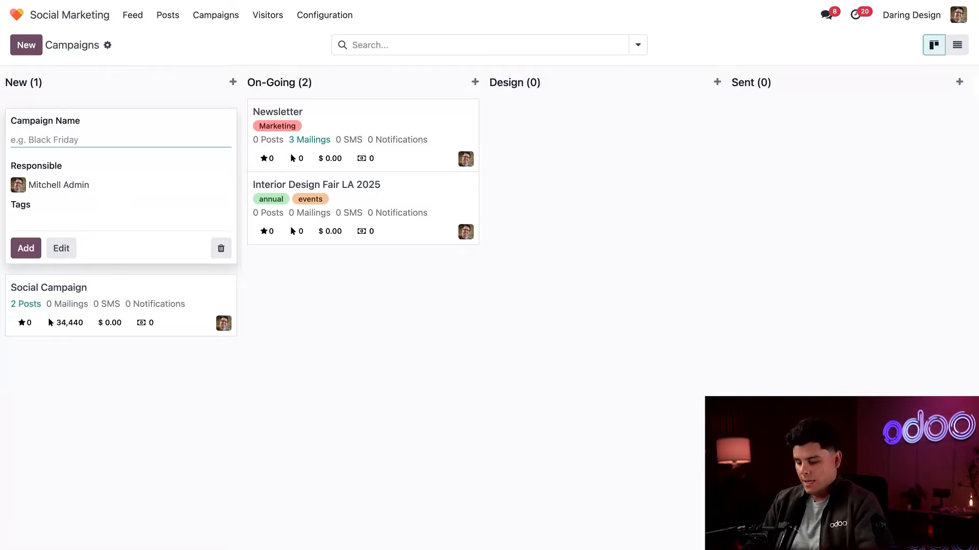
pyautogui.write('IDFL')
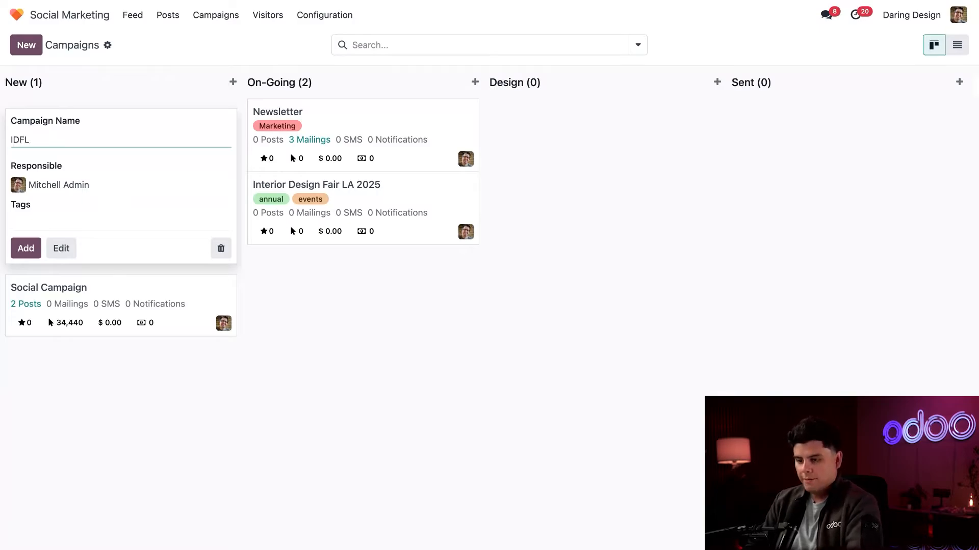
pyautogui.write('"')
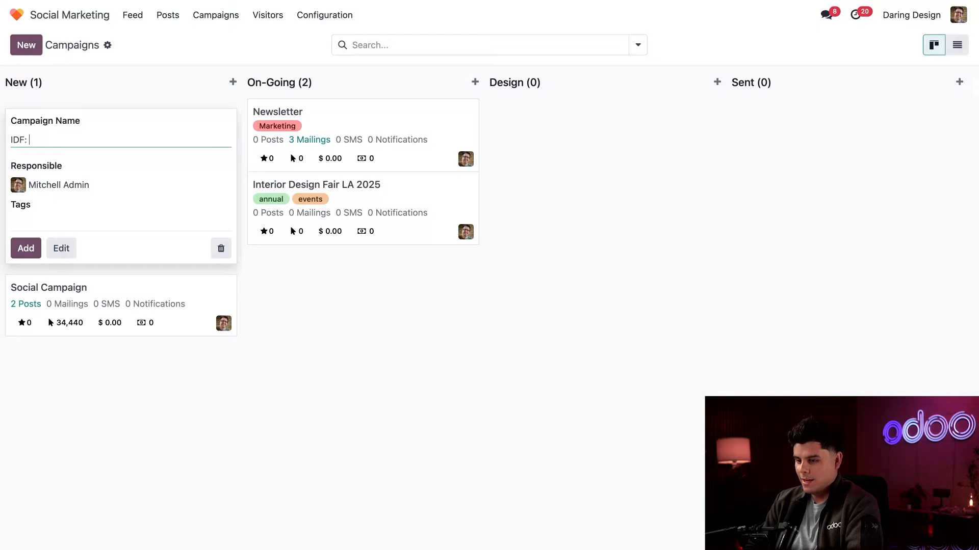
pyautogui.write(' Los Ang')
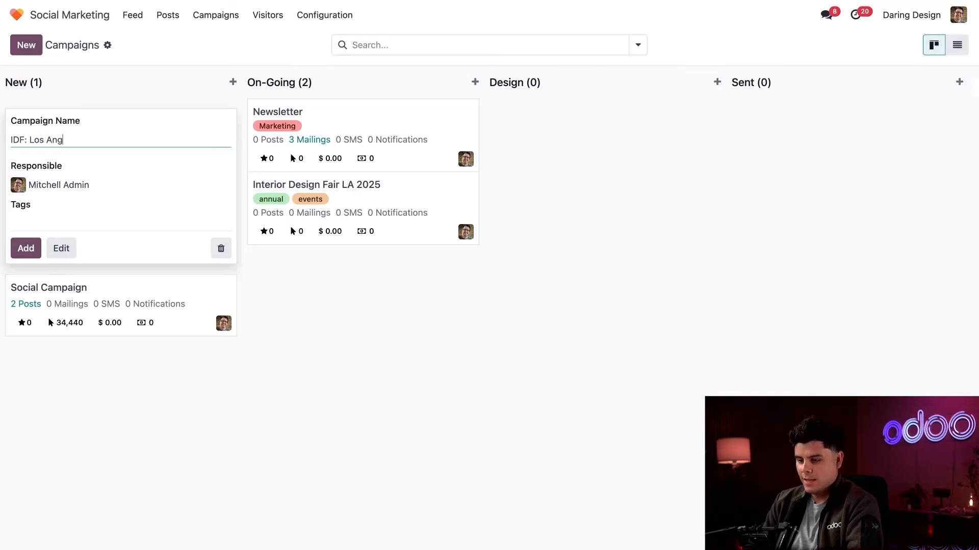
pyautogui.write('eles 2025')
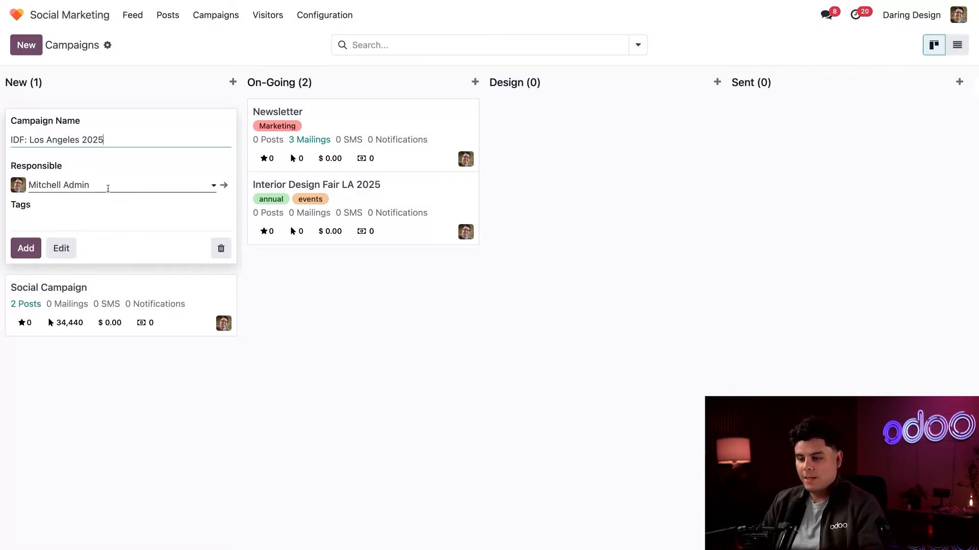
# Add the new campaign with the tags annual and events, and open its record.
pyautogui.click(39, 225)
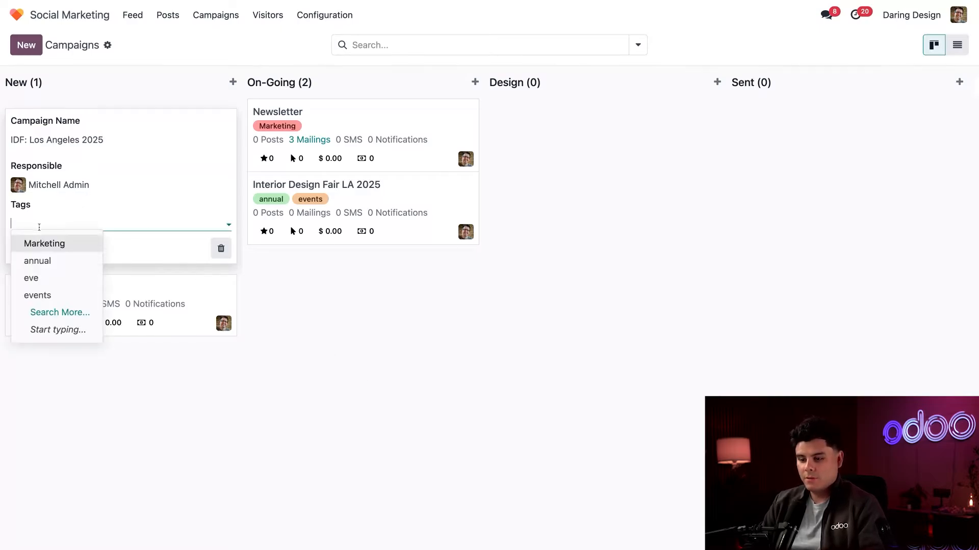
pyautogui.click(47, 259)
pyautogui.click(89, 228)
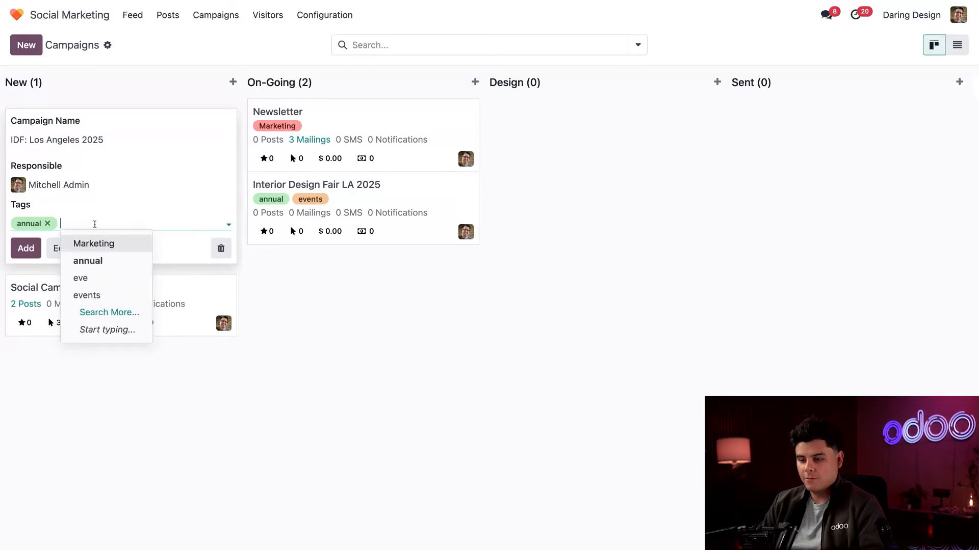
pyautogui.click(87, 294)
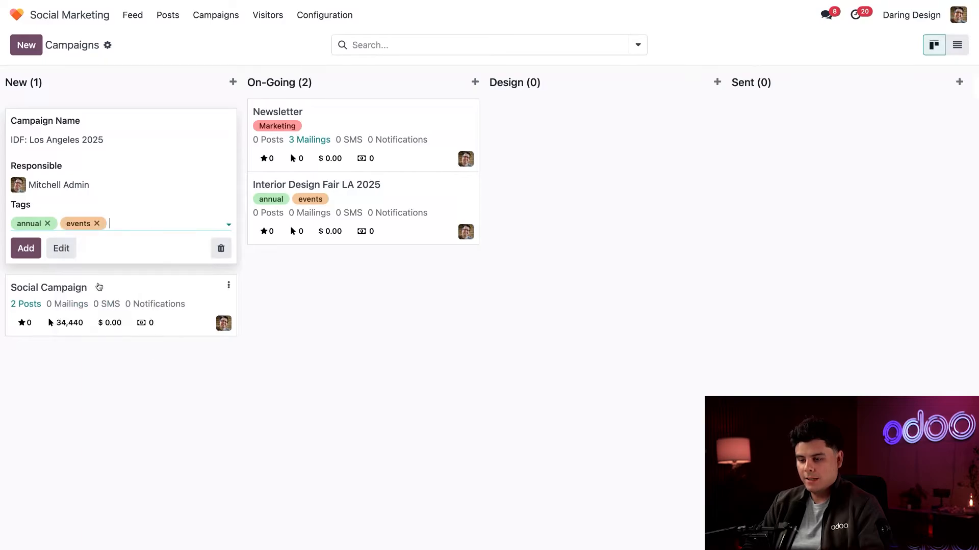
pyautogui.click(26, 248)
pyautogui.click(356, 368)
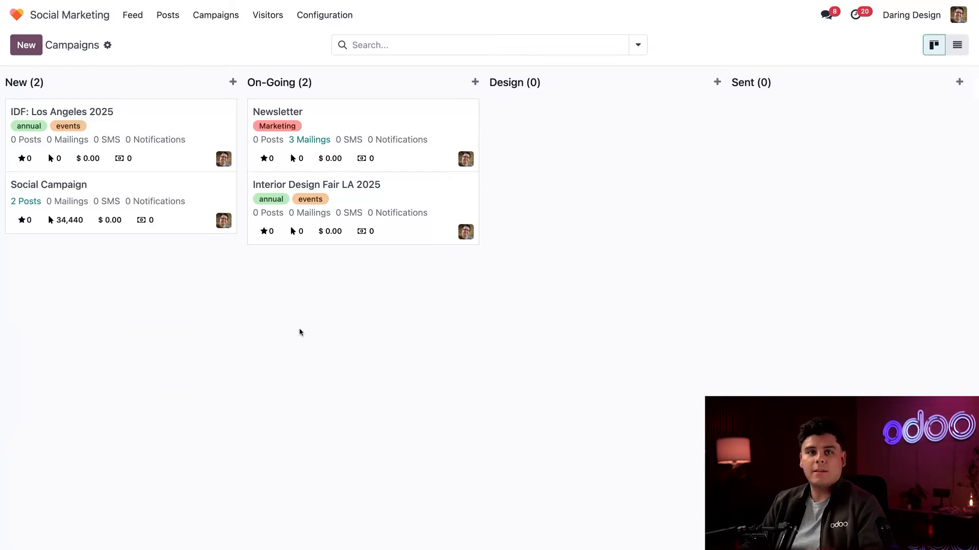
pyautogui.click(173, 123)
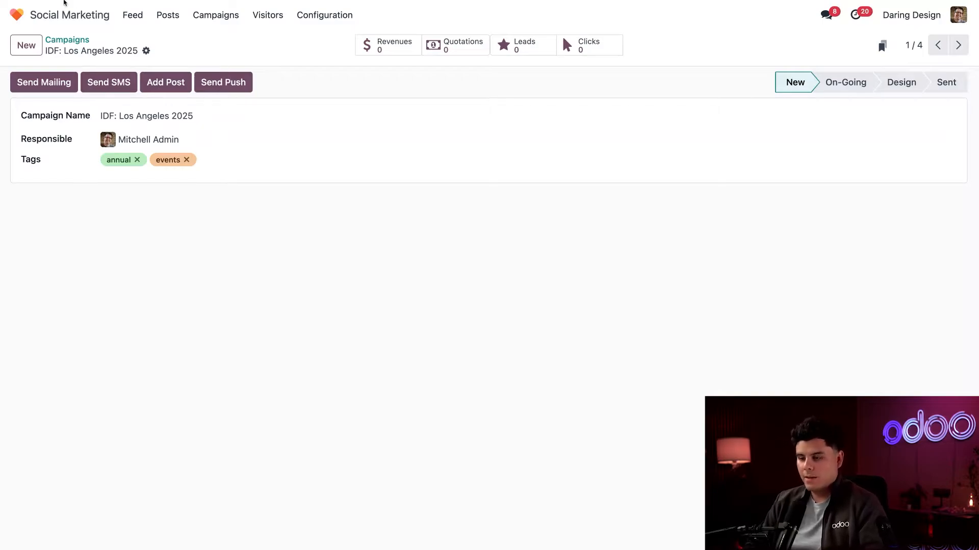
# Switch to the Events app and view the Interior Design Fair Los Angeles 2025 event's page on the website.
pyautogui.click(16, 14)
pyautogui.write('even')
pyautogui.press('Return')
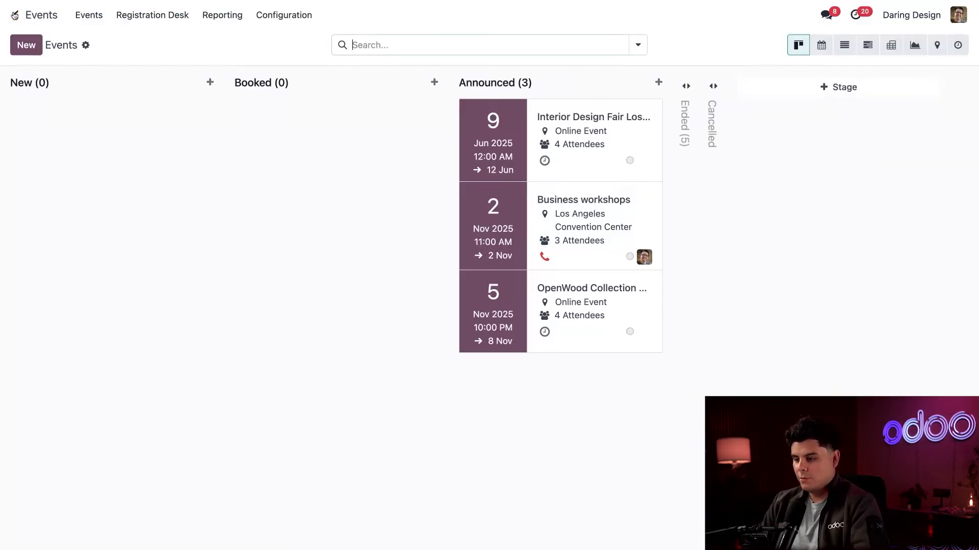
pyautogui.click(563, 173)
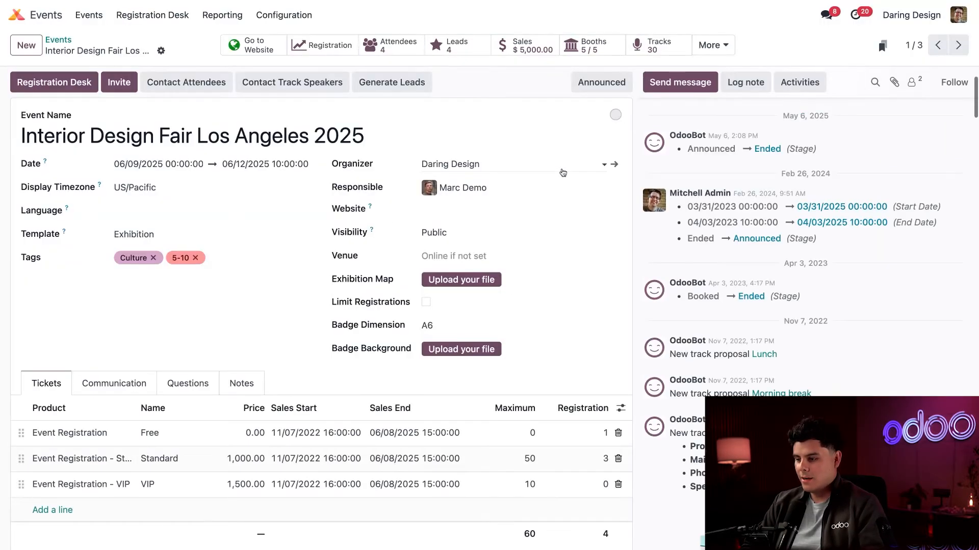
pyautogui.click(240, 47)
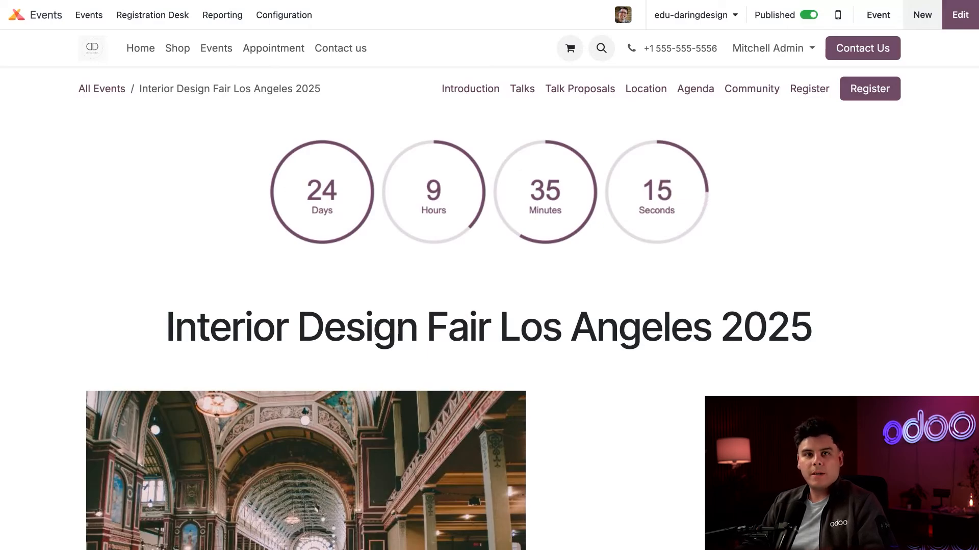
# Review the event's website pages, including its ticket options, talks, location, community rooms and talk proposal form, ending on the introduction.
pyautogui.click(859, 91)
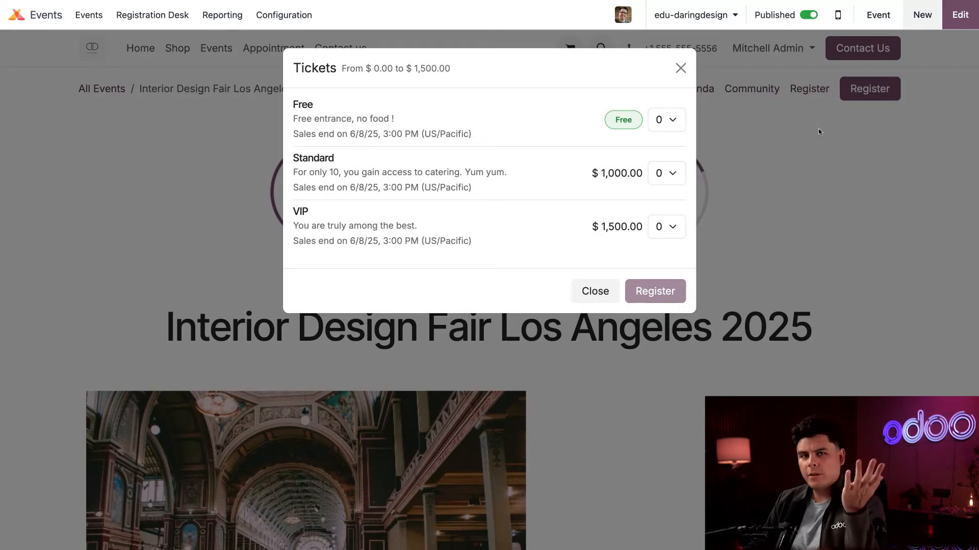
pyautogui.click(681, 68)
pyautogui.click(515, 88)
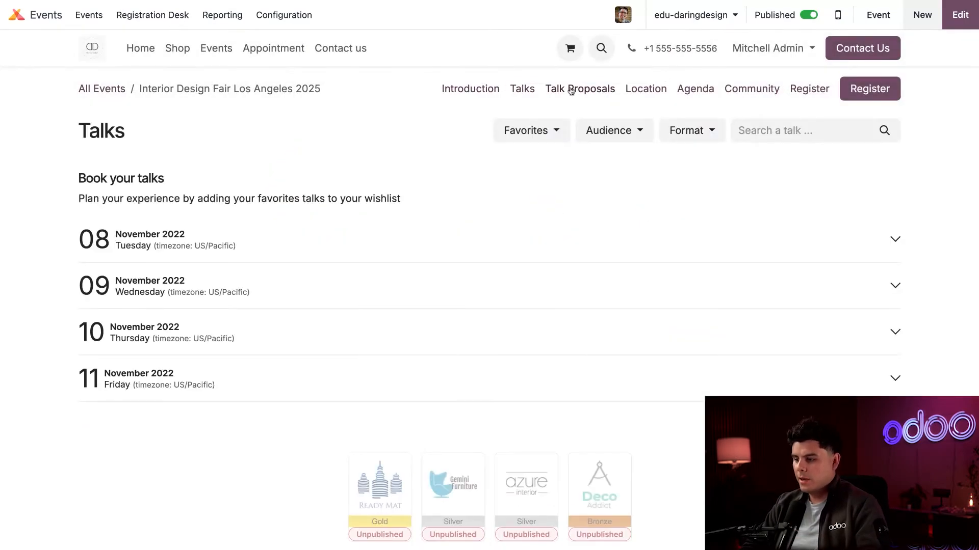
pyautogui.click(572, 89)
pyautogui.click(628, 93)
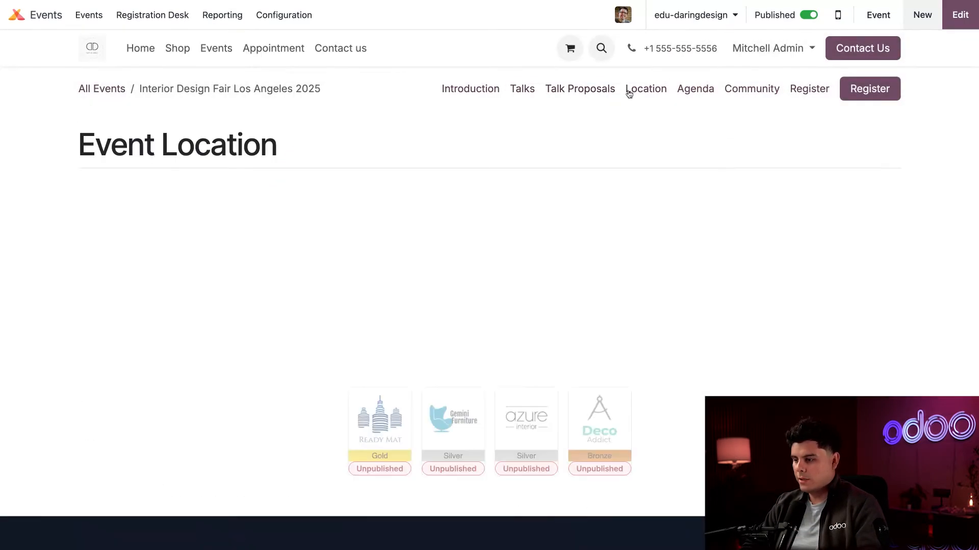
pyautogui.click(742, 91)
pyautogui.click(869, 89)
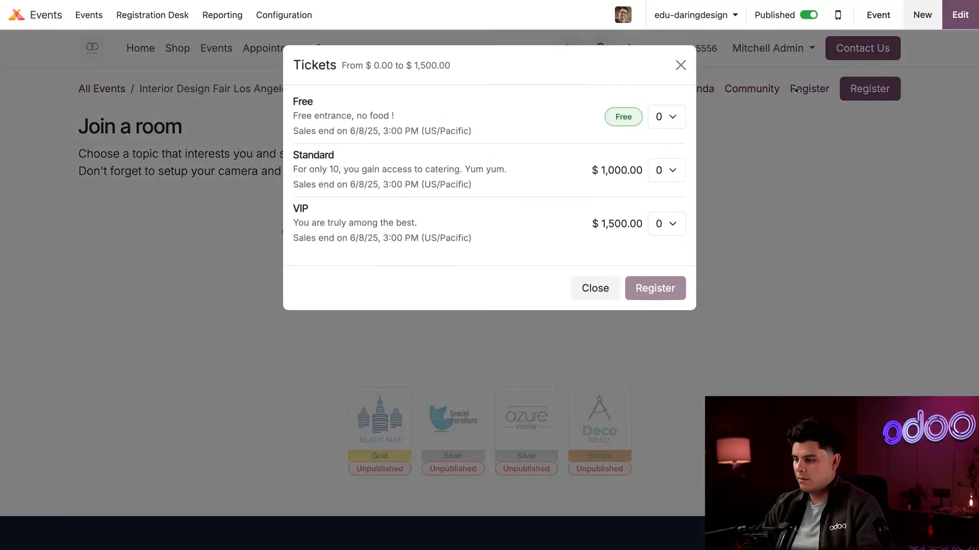
pyautogui.click(681, 67)
pyautogui.click(584, 90)
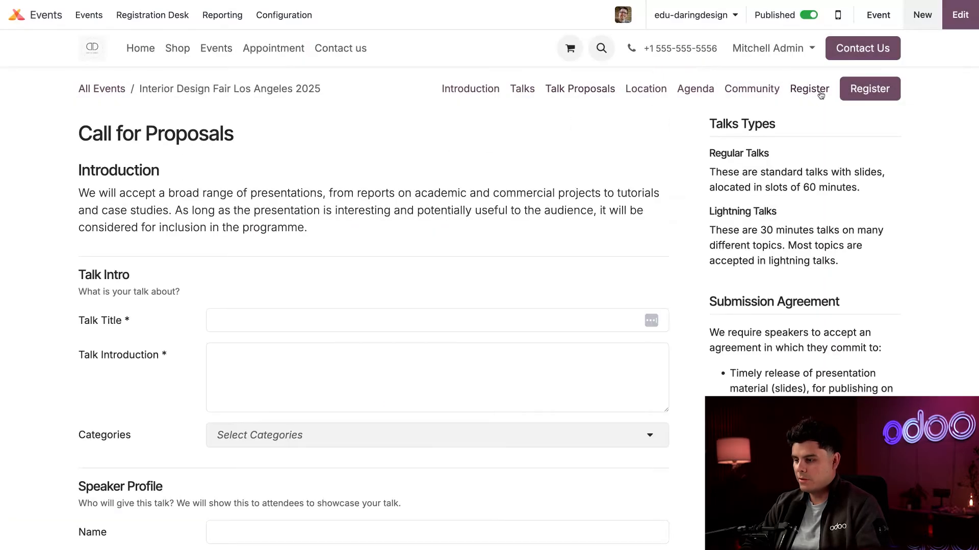
pyautogui.click(461, 90)
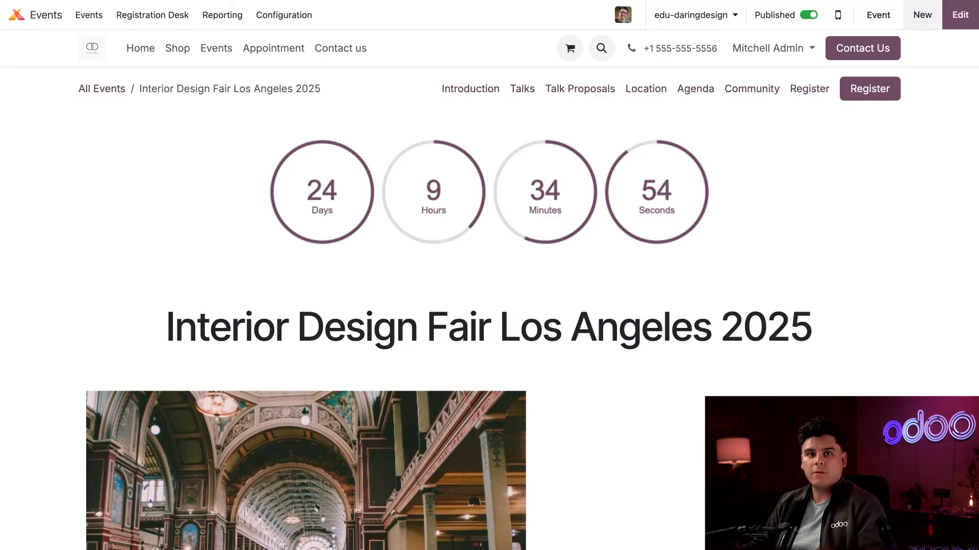
# Switch to the Social Marketing app, open the campaign "IDF: Los Angeles 2025" and start a new post for it.
pyautogui.click(14, 17)
pyautogui.write('soc')
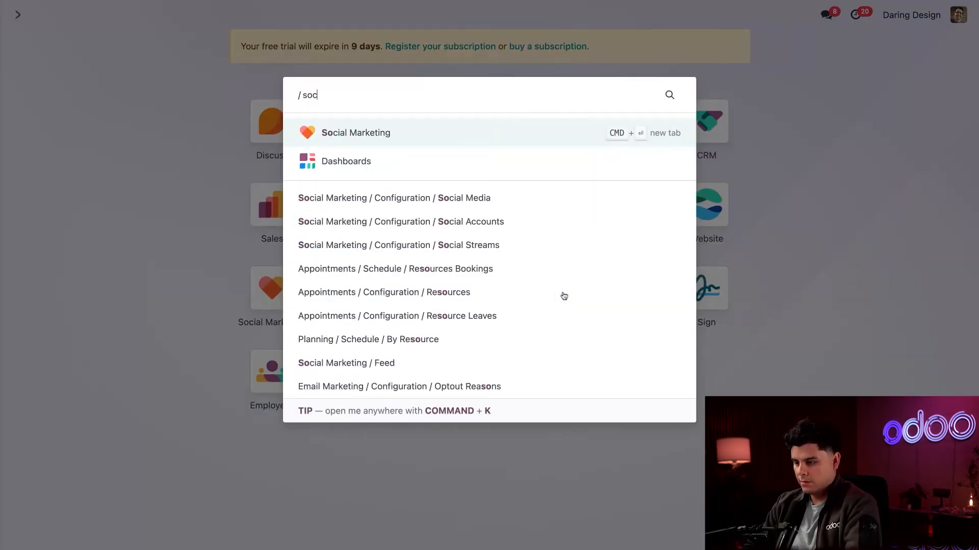
pyautogui.press('Return')
pyautogui.click(216, 14)
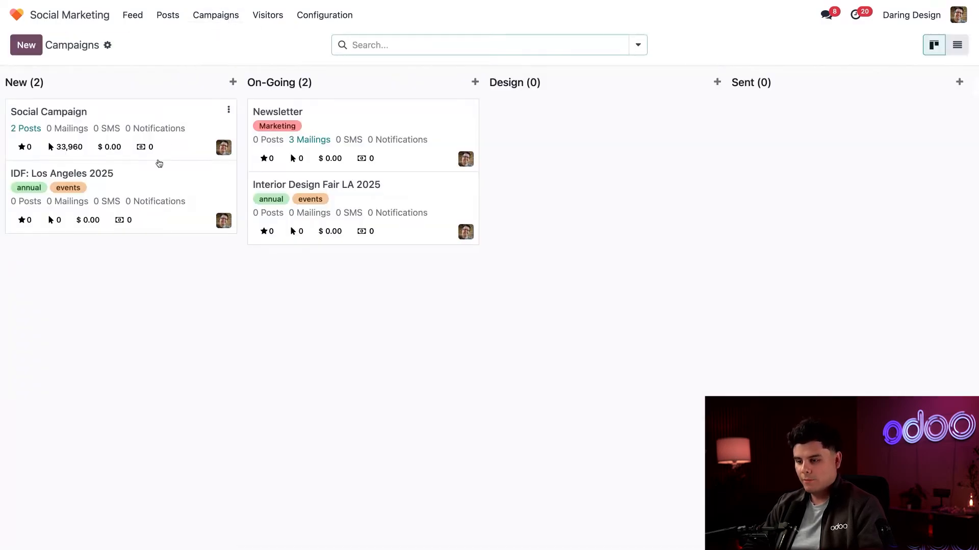
pyautogui.click(149, 184)
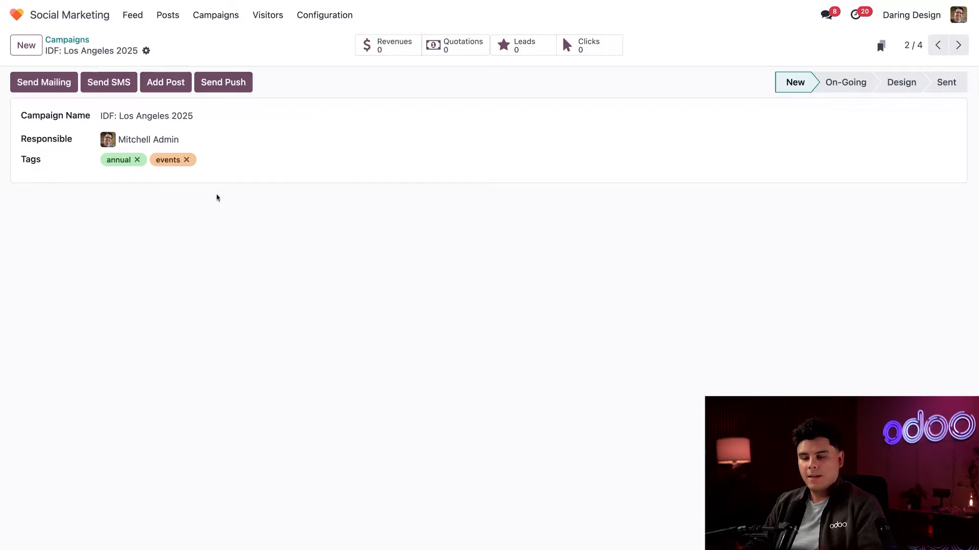
pyautogui.click(166, 82)
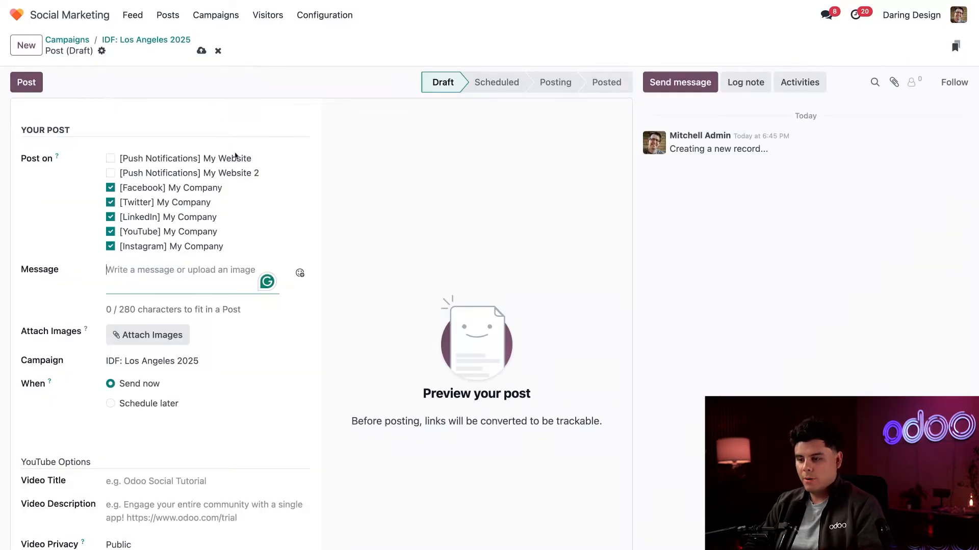
# Exclude the YouTube account from the post and paste the event's introduction page link as its message.
pyautogui.scroll(-1, 341, 194)
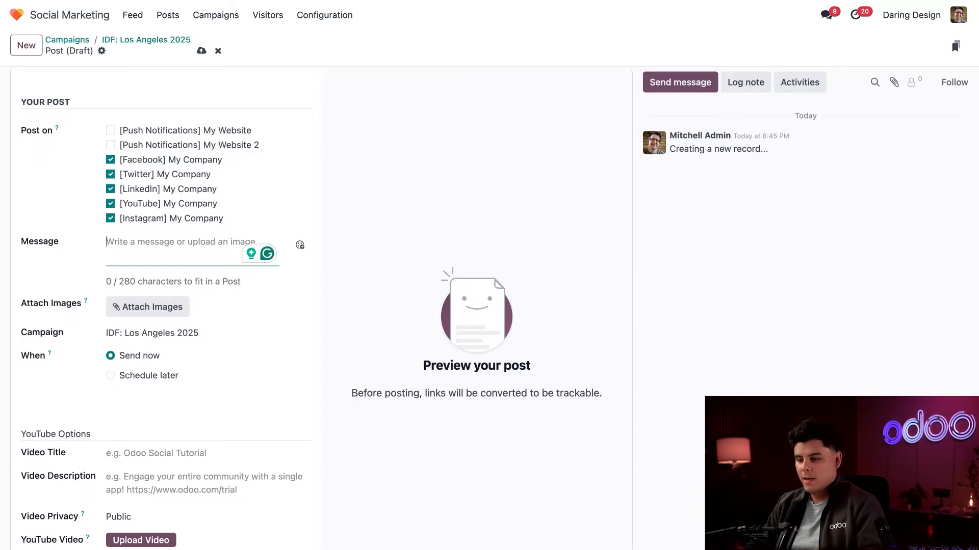
pyautogui.click(111, 204)
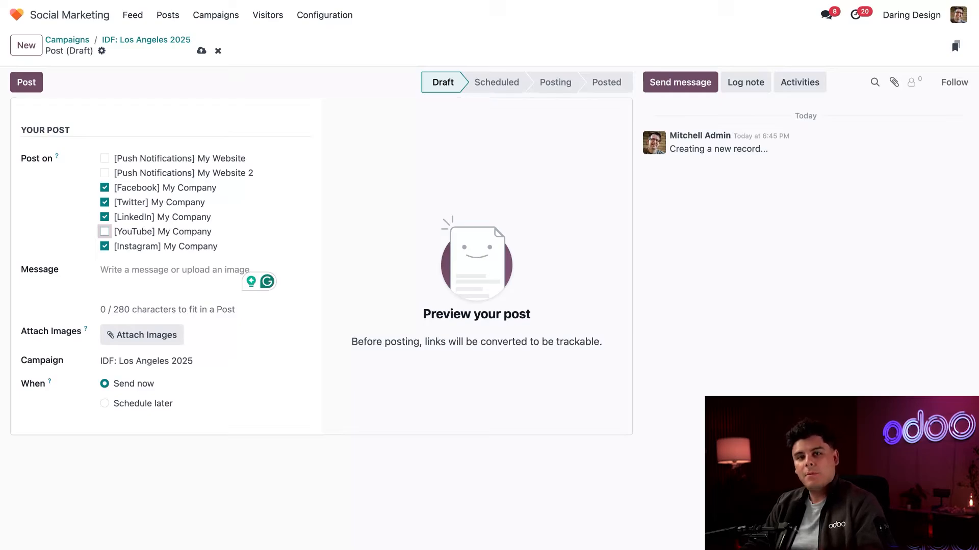
pyautogui.click(159, 269)
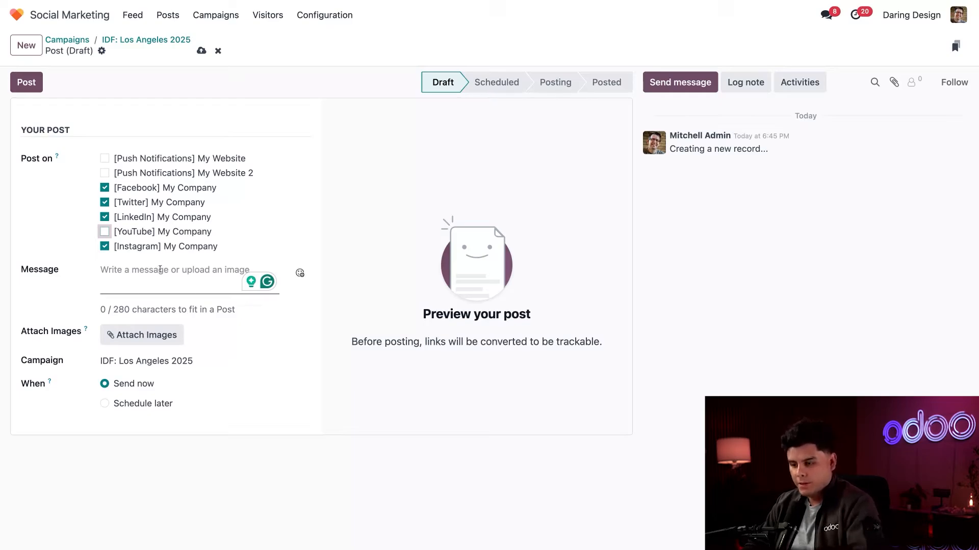
pyautogui.hotkey('ctrl', 'v')
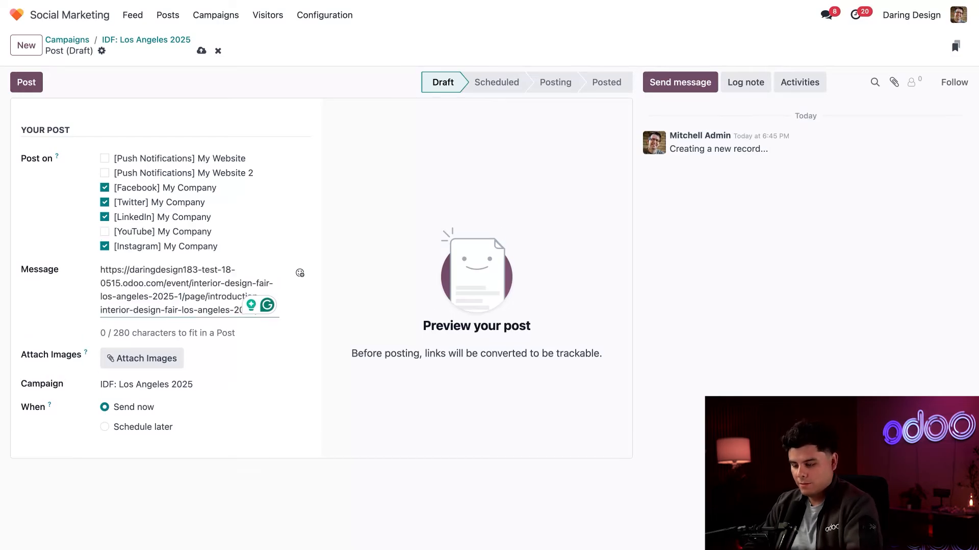
# Attach the image "event_instagram (3).jpg" to the post, check the posts preview and save the draft.
pyautogui.click(63, 306)
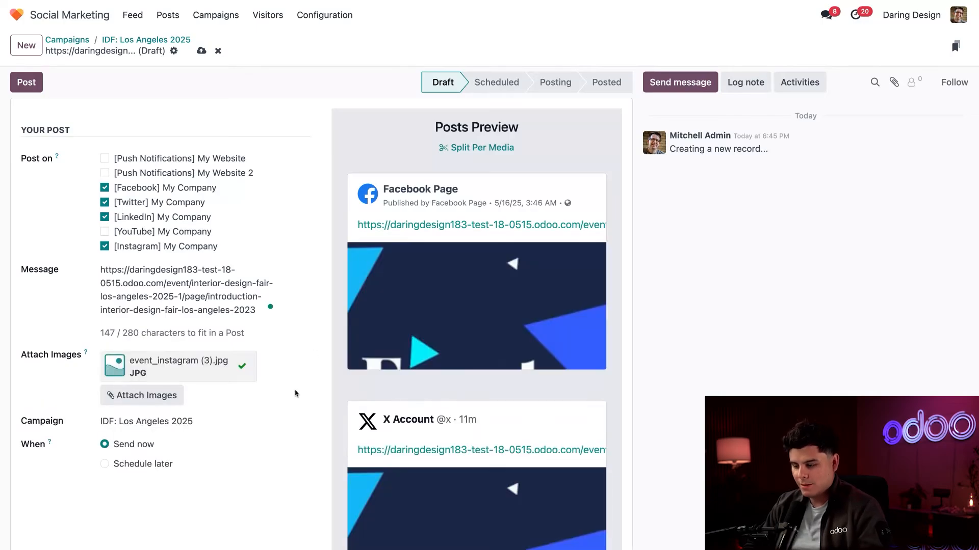
pyautogui.scroll(-3, 458, 330)
pyautogui.scroll(1, 458, 330)
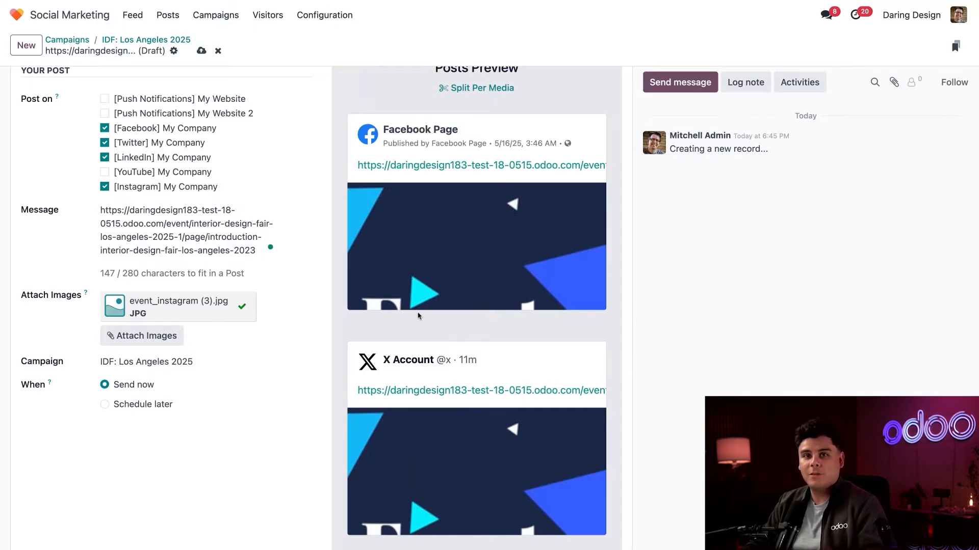
pyautogui.scroll(3, 477, 305)
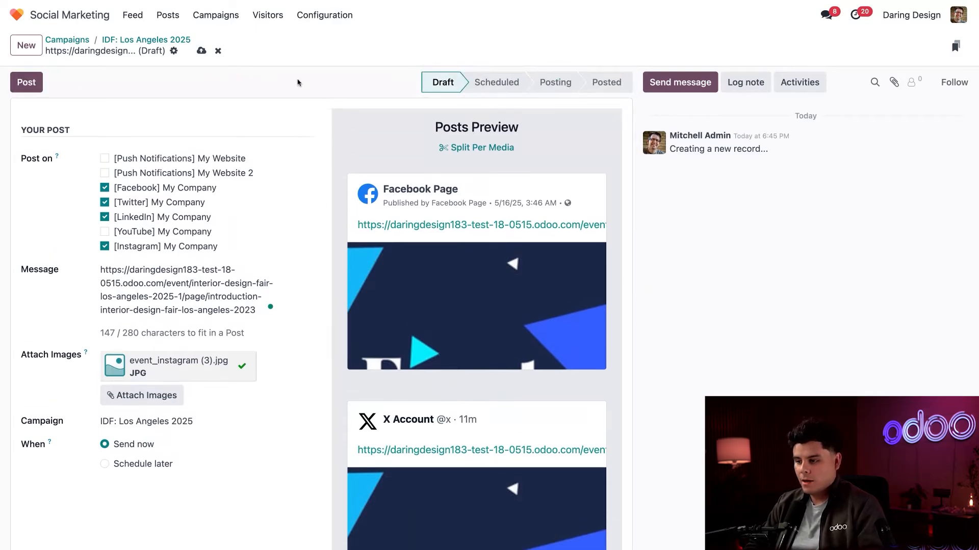
pyautogui.click(201, 50)
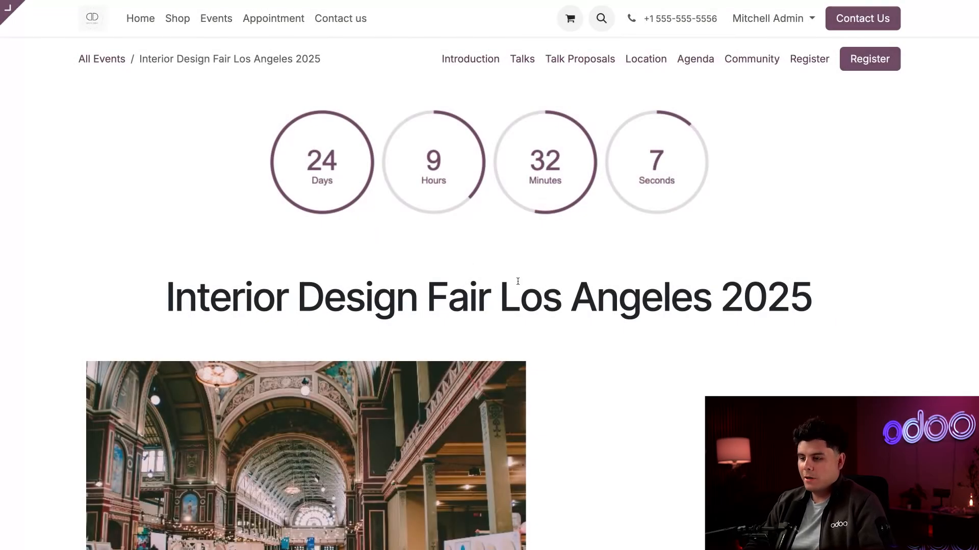
# Look through the event's website page as a visitor, including its ticket options and the talk proposal form.
pyautogui.scroll(-1, 518, 281)
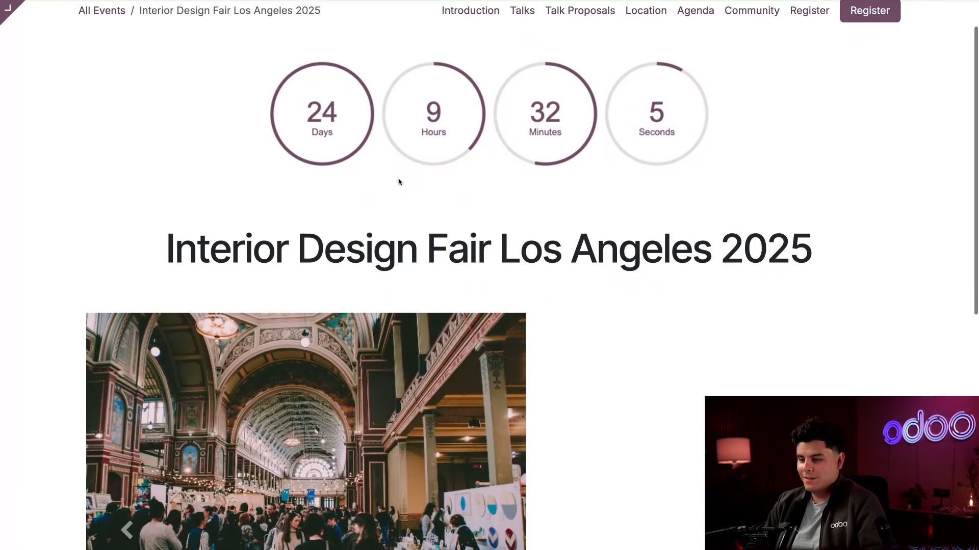
pyautogui.scroll(-10, 633, 202)
pyautogui.scroll(12, 633, 203)
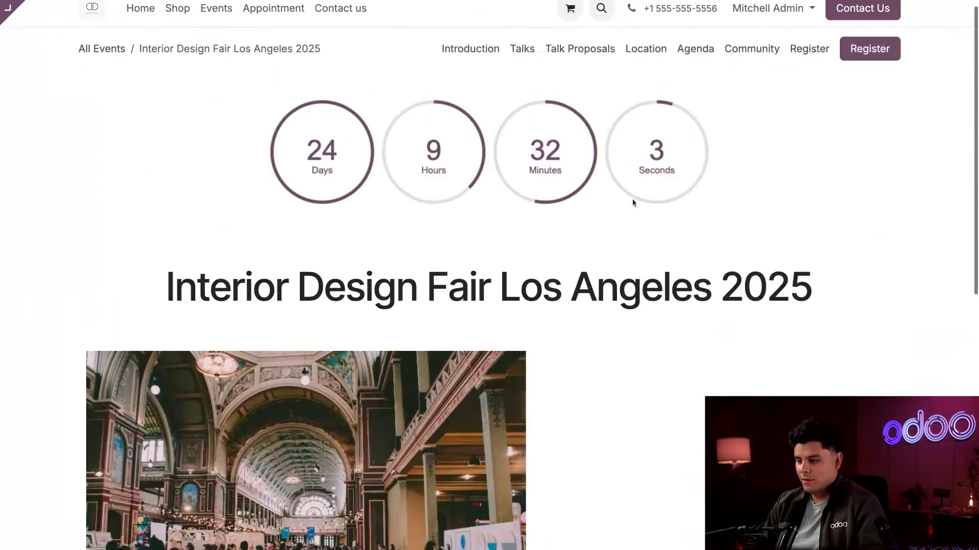
pyautogui.click(859, 64)
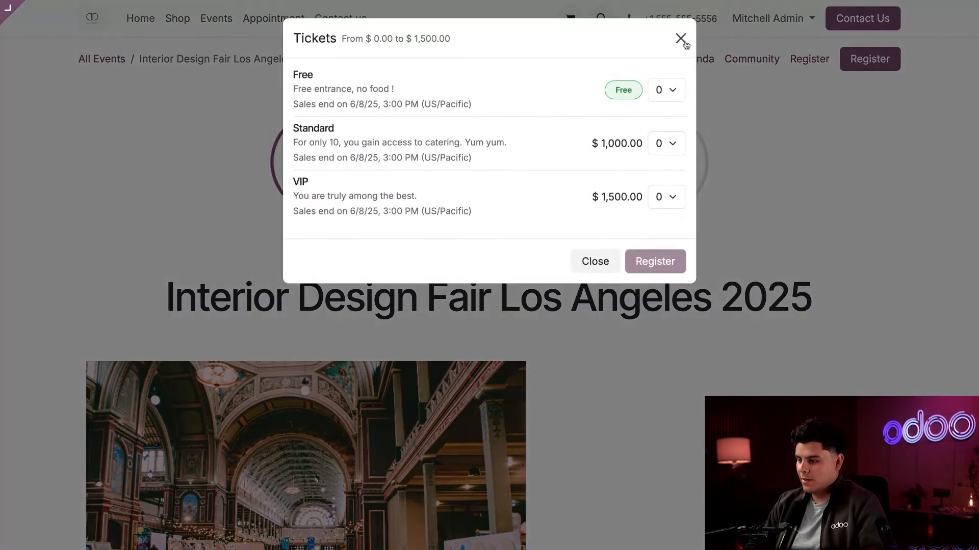
pyautogui.click(682, 39)
pyautogui.click(596, 60)
pyautogui.scroll(-3, 606, 318)
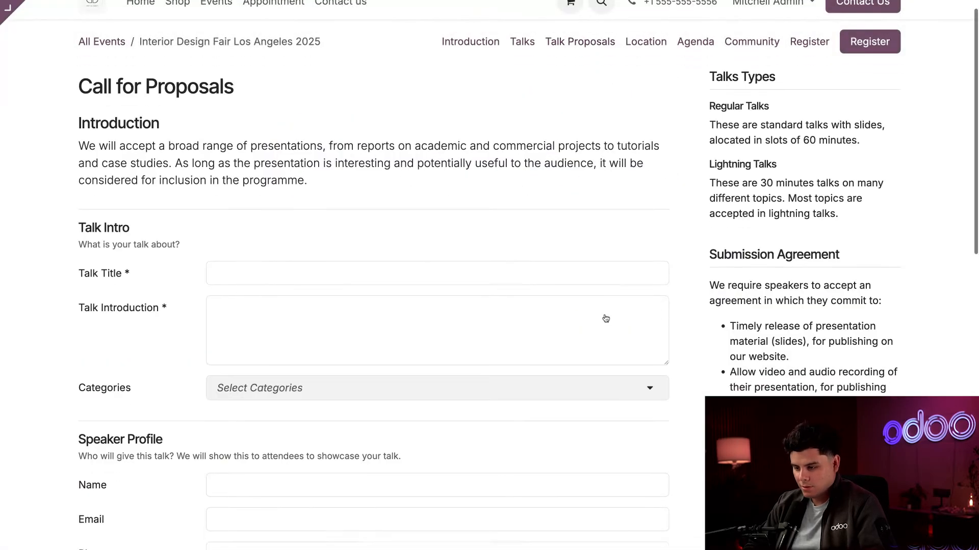
pyautogui.scroll(3, 605, 319)
# Register for the event with one Standard ticket.
pyautogui.click(869, 59)
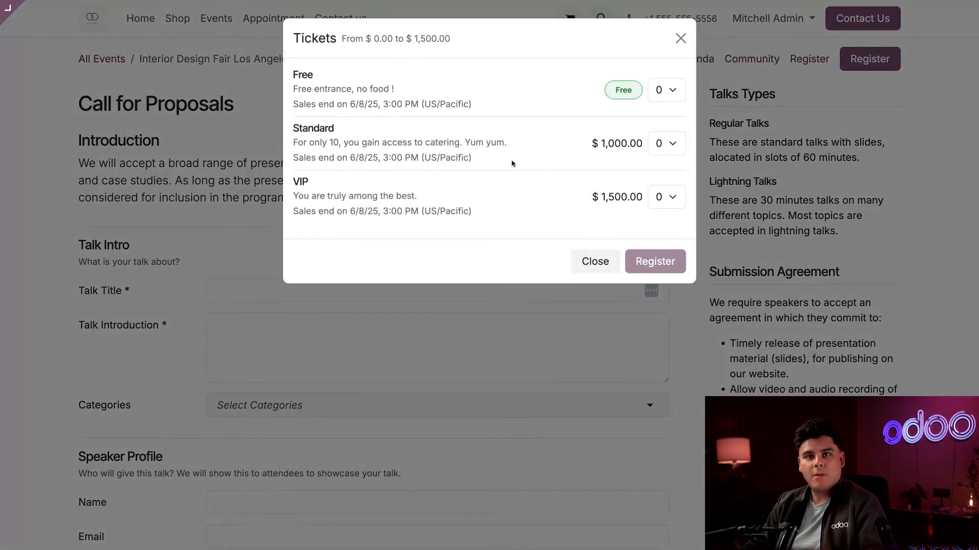
pyautogui.click(663, 145)
pyautogui.click(661, 164)
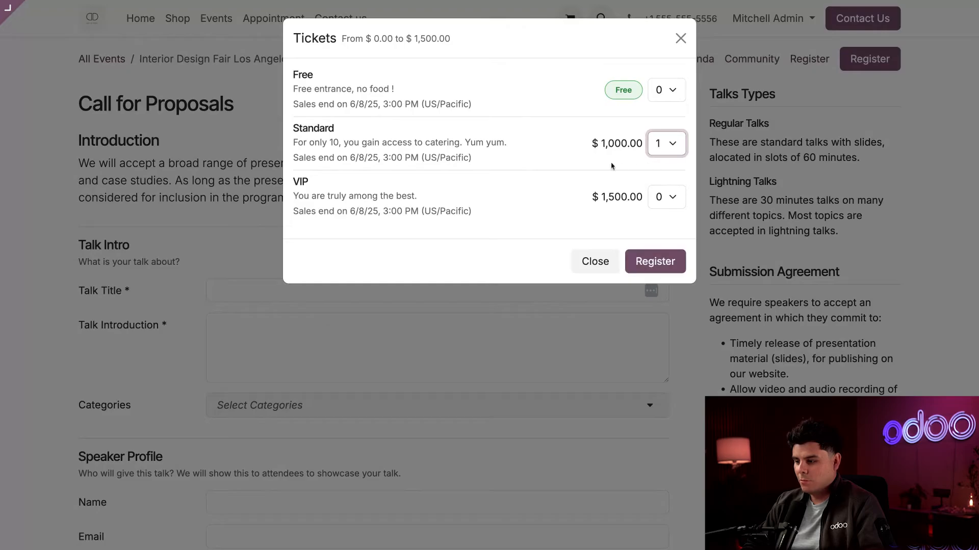
pyautogui.click(613, 166)
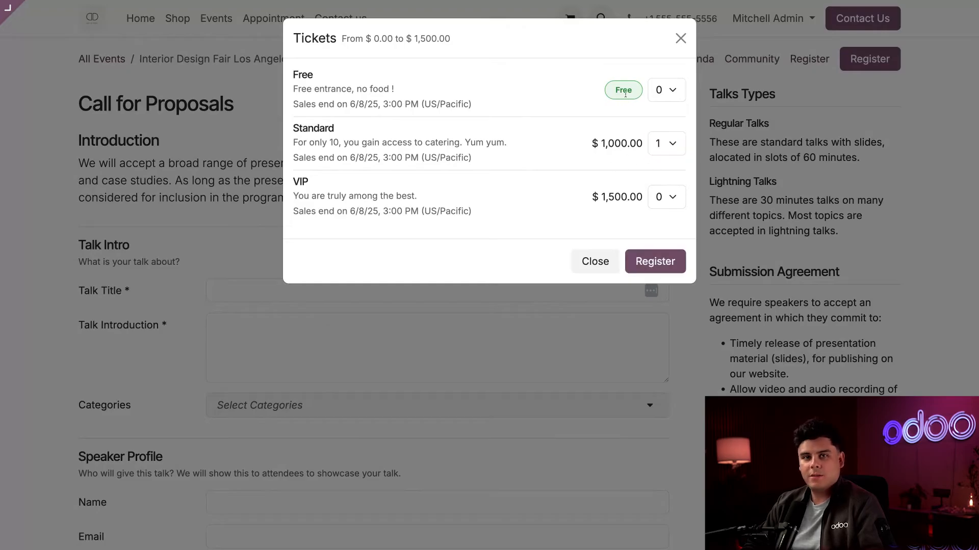
pyautogui.click(650, 256)
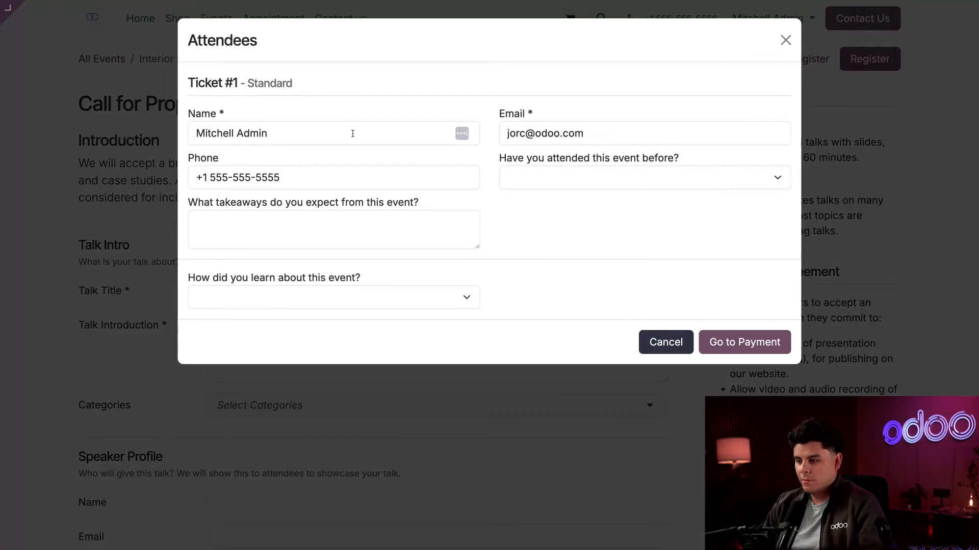
# Replace the prefilled name of the Standard ticket's attendee with the attendee's own name.
pyautogui.tripleClick(305, 133)
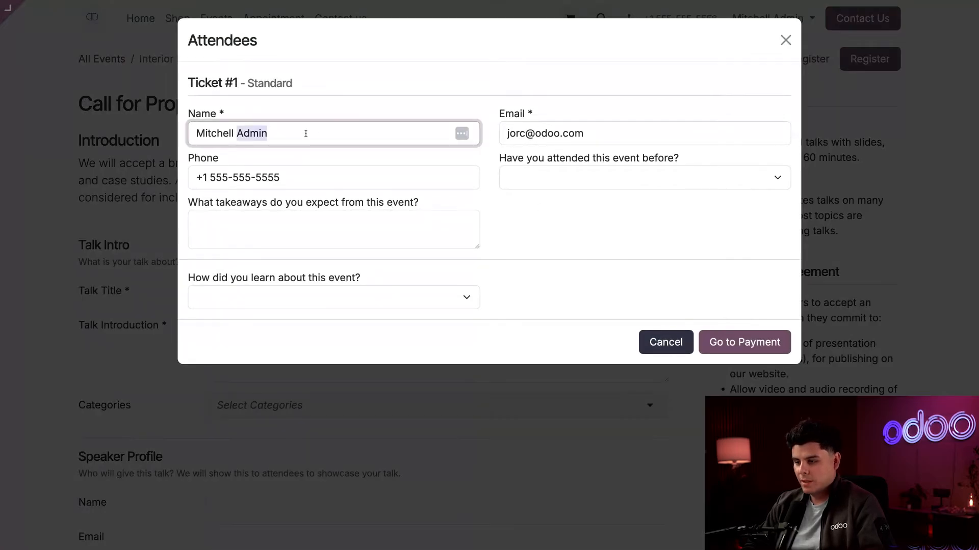
pyautogui.write('Javko')
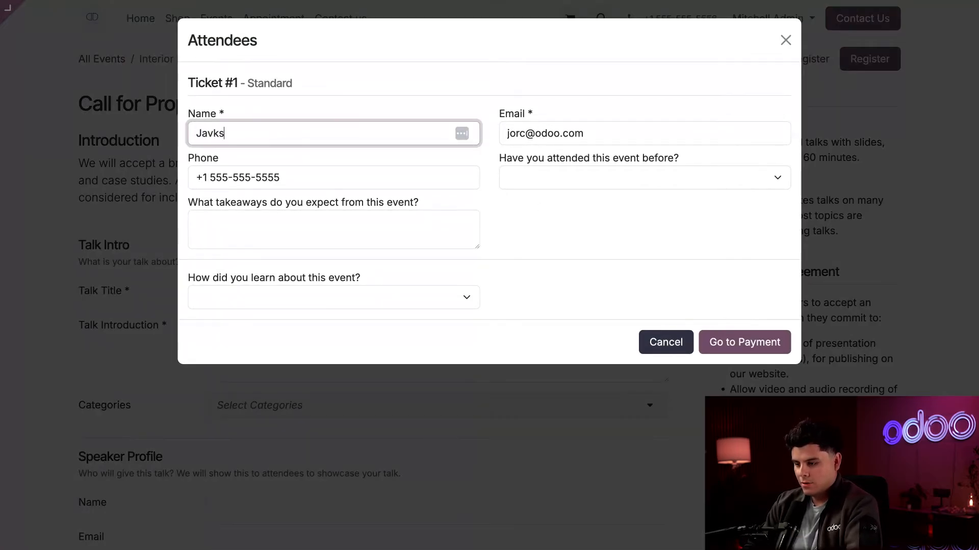
pyautogui.press('BackSpace')
pyautogui.press('BackSpace')
pyautogui.press('BackSpace')
pyautogui.write('ckson')
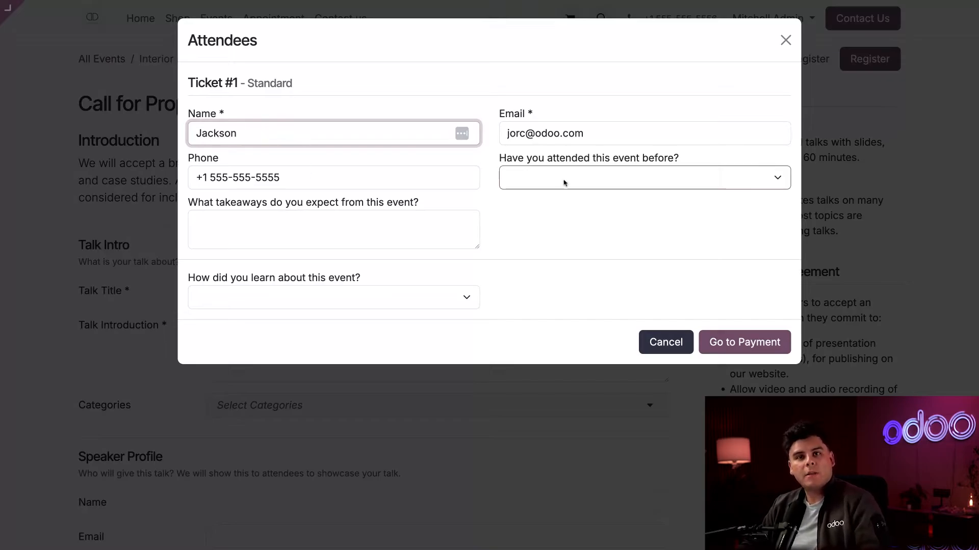
# Answer the registration questions: No for previous attendance, "Fun stuff" for expected takeaways, and "Our website" for how the event was found.
pyautogui.click(645, 178)
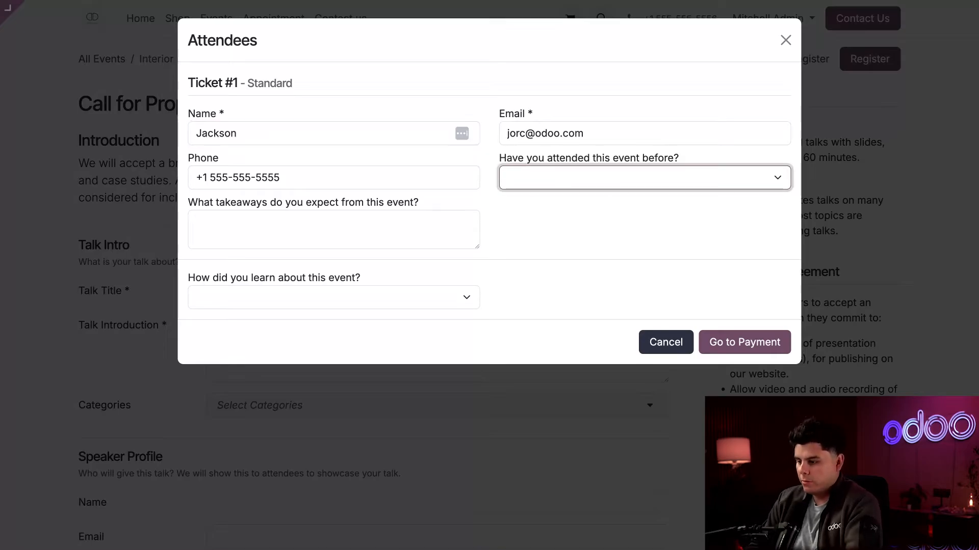
pyautogui.click(545, 214)
pyautogui.click(288, 220)
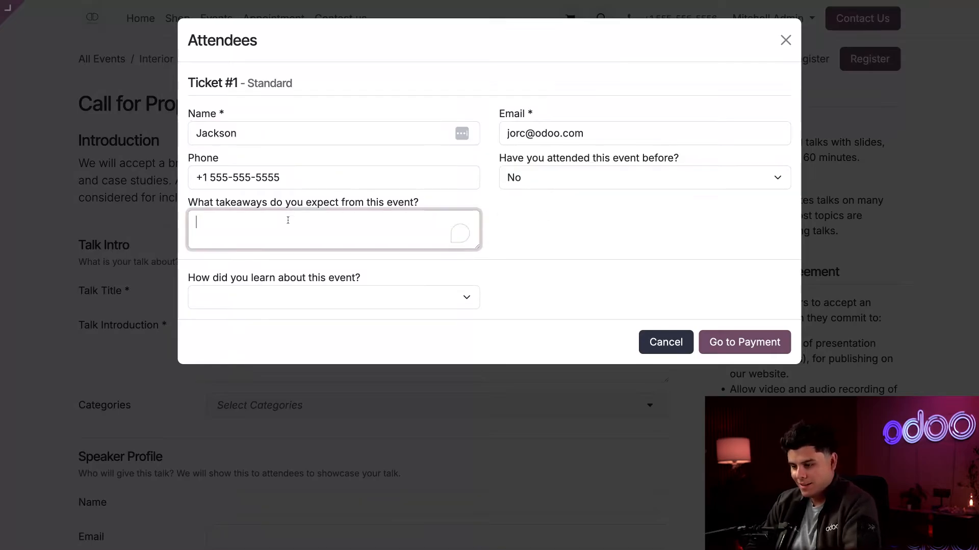
pyautogui.write('Fun stuff')
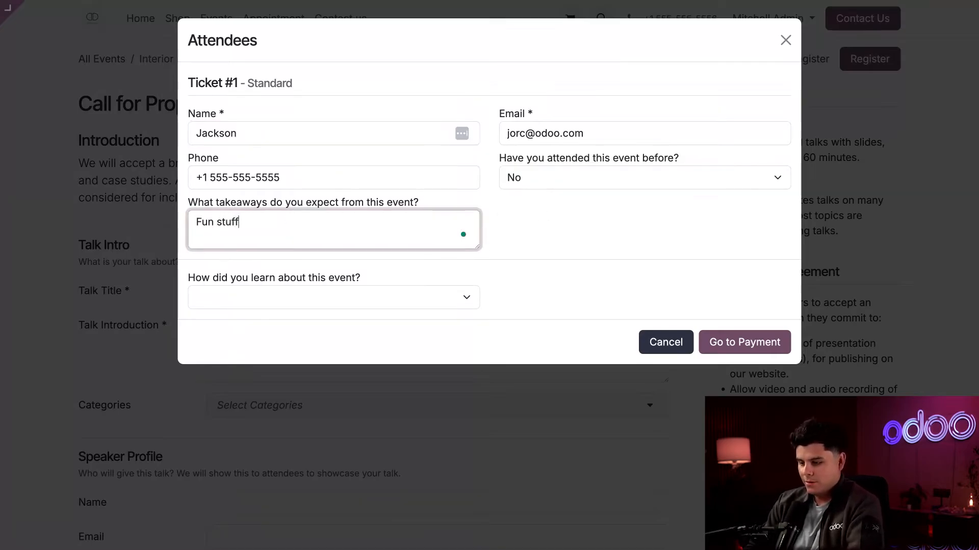
pyautogui.click(296, 302)
pyautogui.click(297, 314)
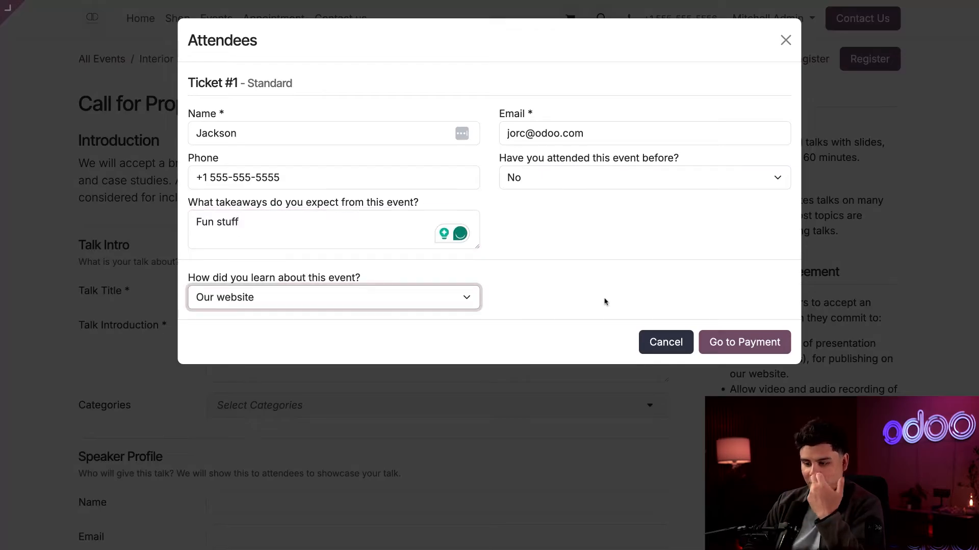
# Proceed to checkout for the event ticket, confirm the billing address and pay by Wire Transfer.
pyautogui.click(743, 343)
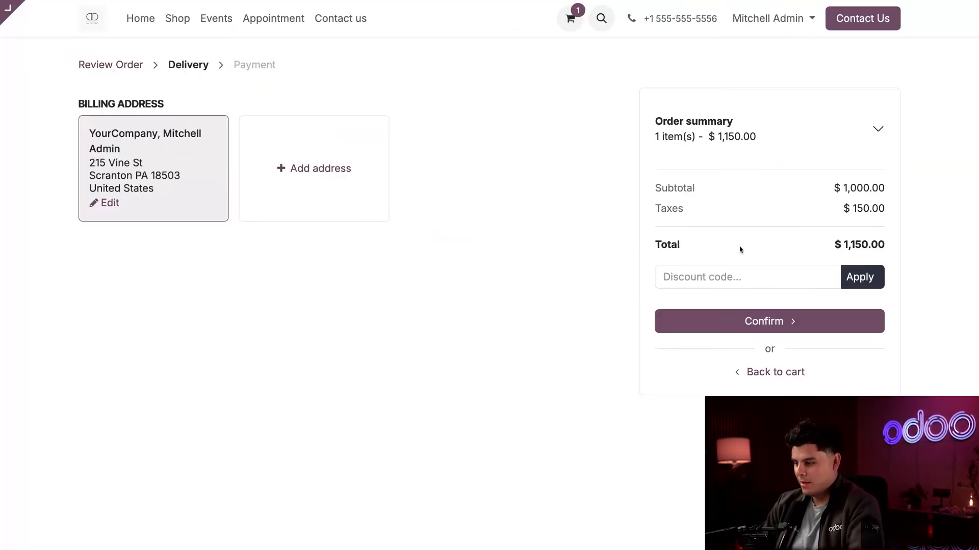
pyautogui.click(714, 320)
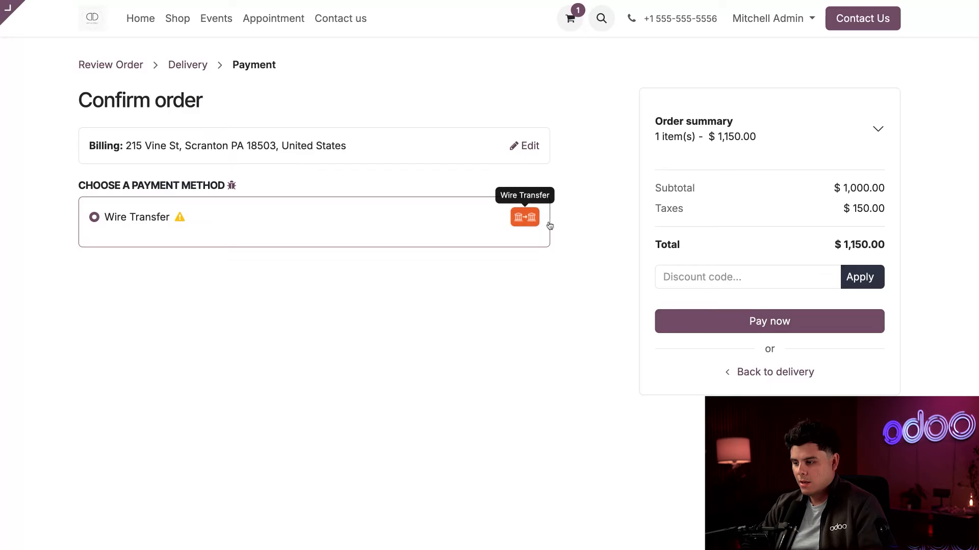
pyautogui.click(784, 328)
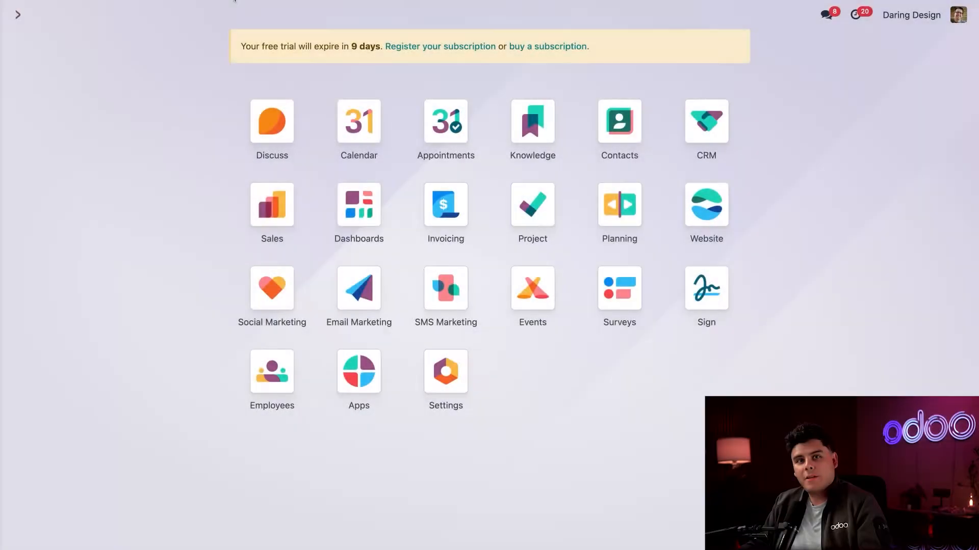
# Open the Interior Design Fair Los Angeles 2025 event in the Events app and view its scheduled communications.
pyautogui.write('eve')
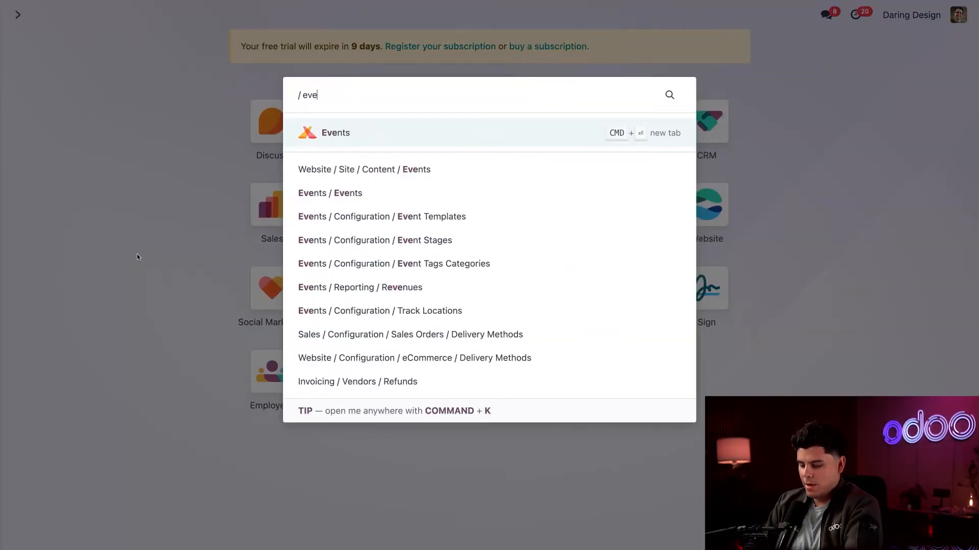
pyautogui.press('Return')
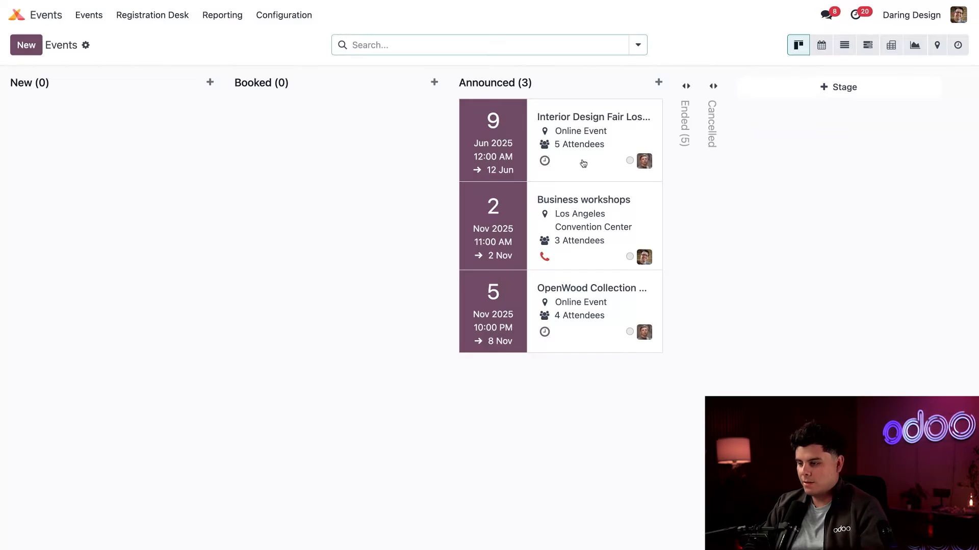
pyautogui.click(583, 163)
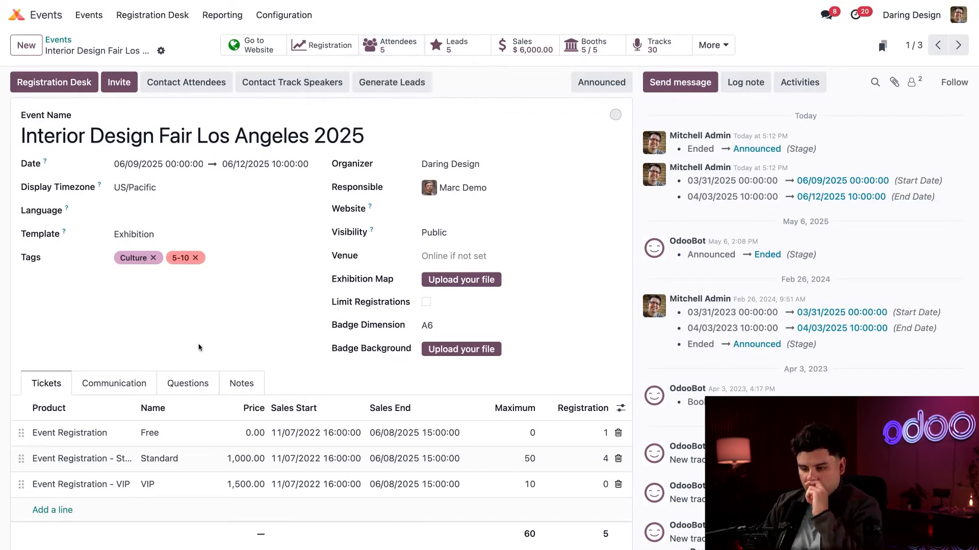
pyautogui.click(104, 386)
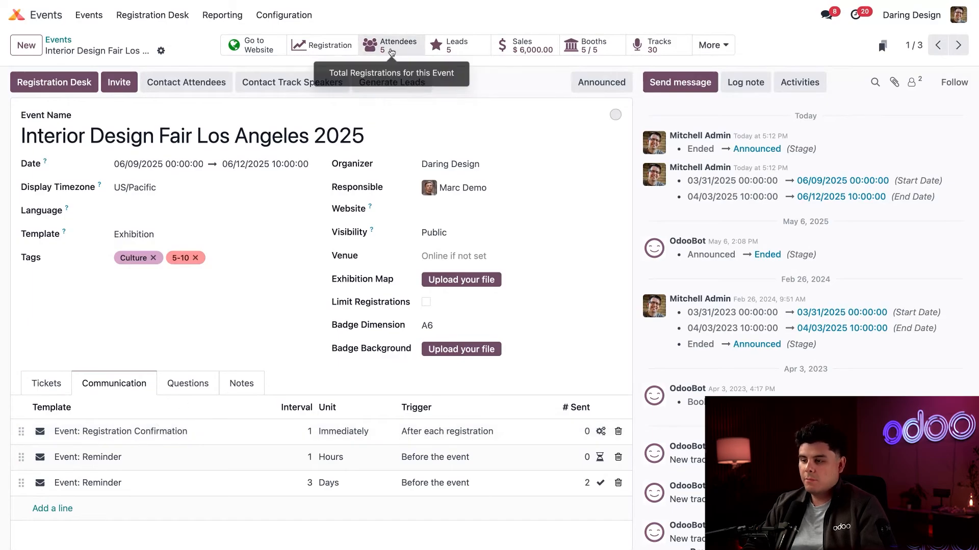
# Open the event's attendees as cards, mark every registered attendee as Attended, and return to the event record.
pyautogui.click(391, 51)
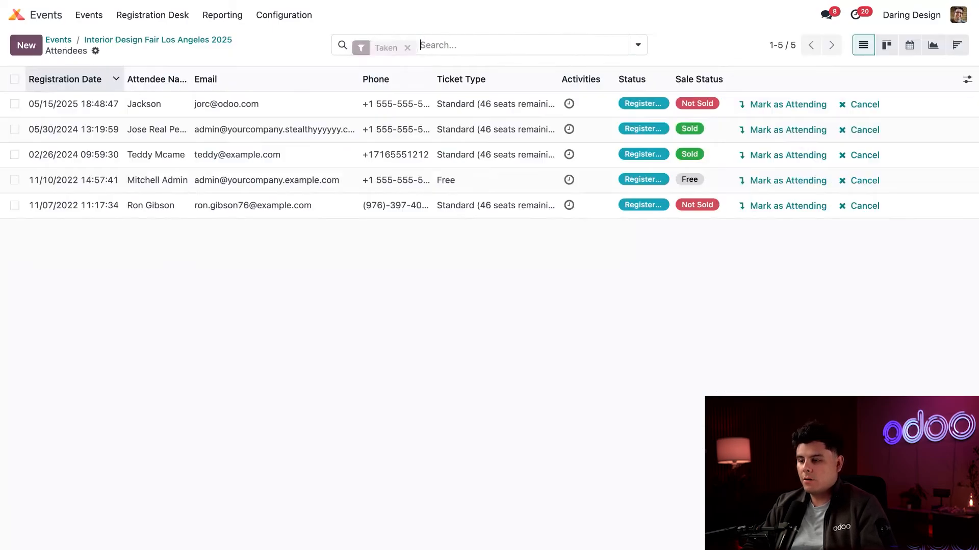
pyautogui.click(886, 45)
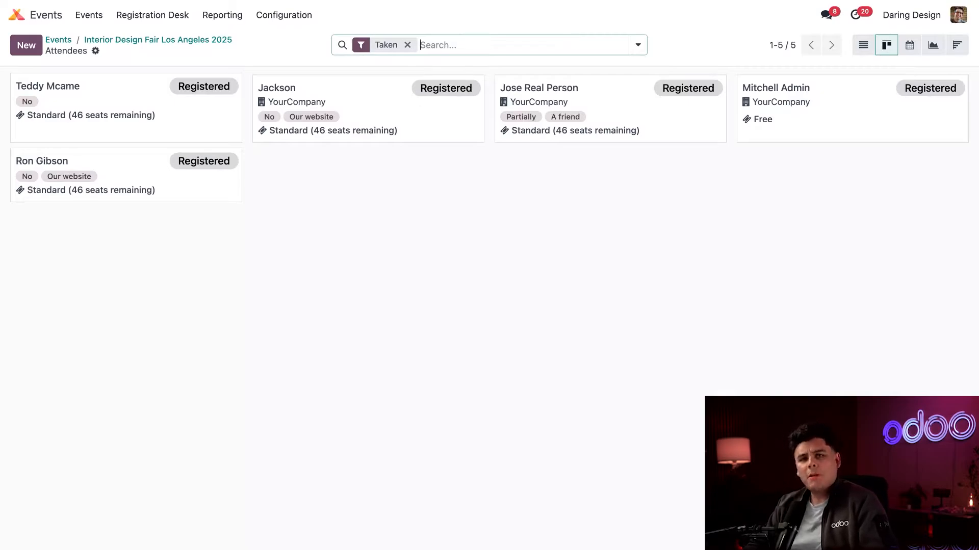
pyautogui.click(173, 120)
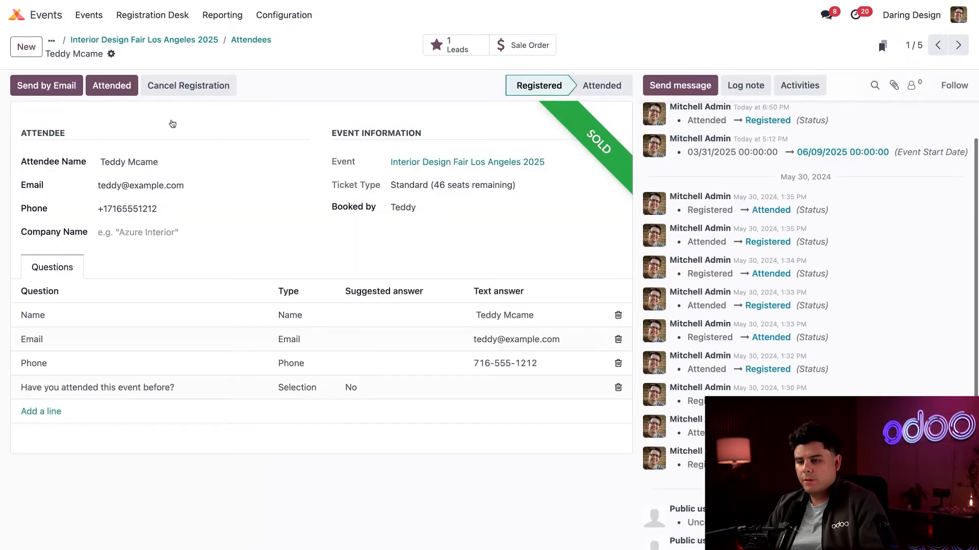
pyautogui.click(127, 88)
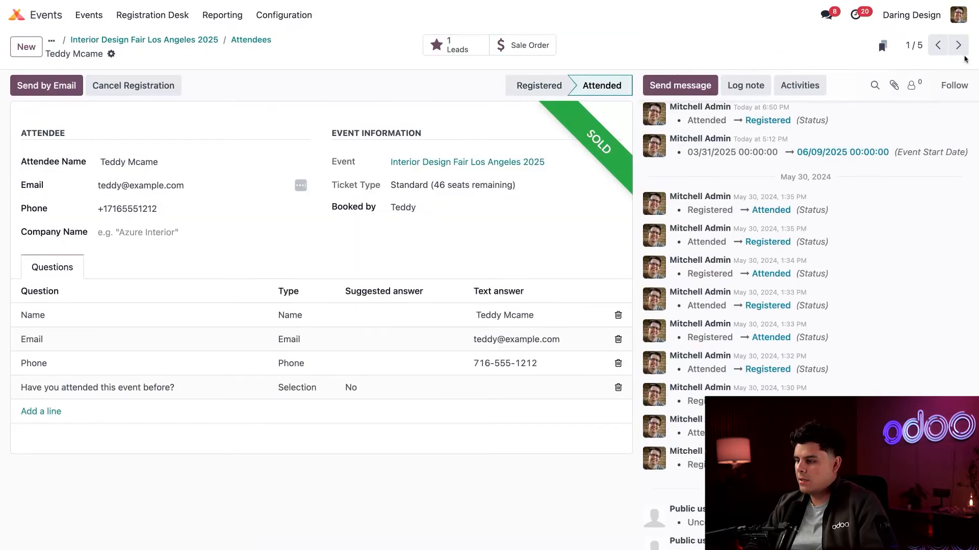
pyautogui.click(962, 43)
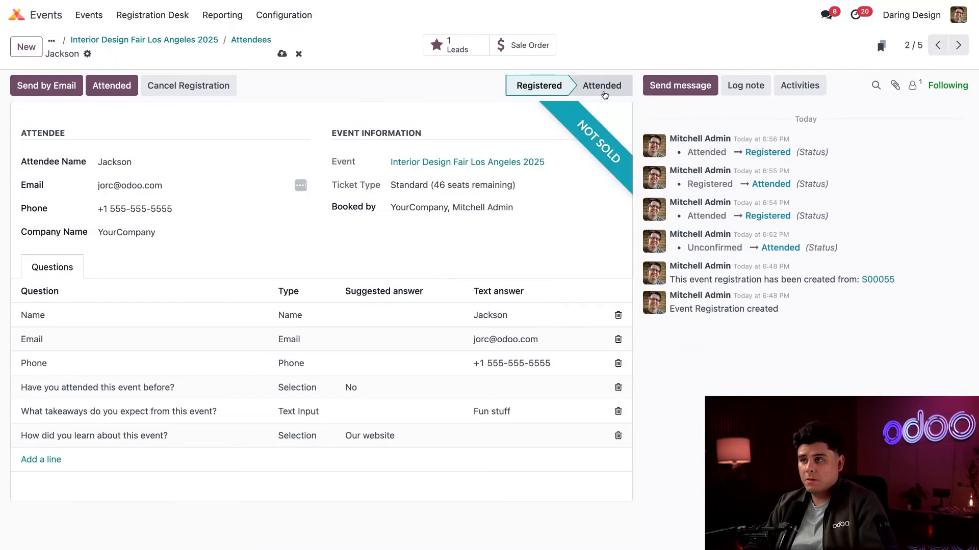
pyautogui.click(602, 88)
pyautogui.click(958, 44)
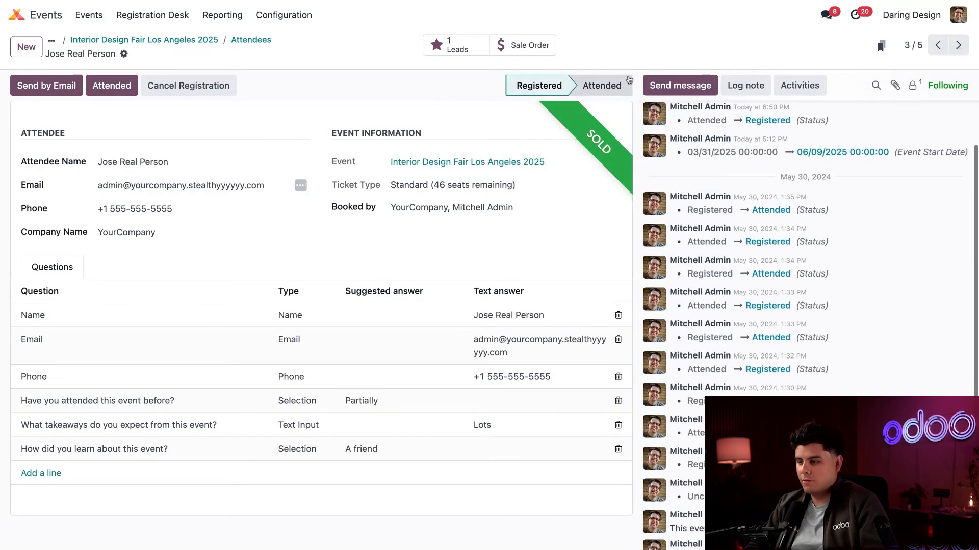
pyautogui.click(597, 92)
pyautogui.click(959, 45)
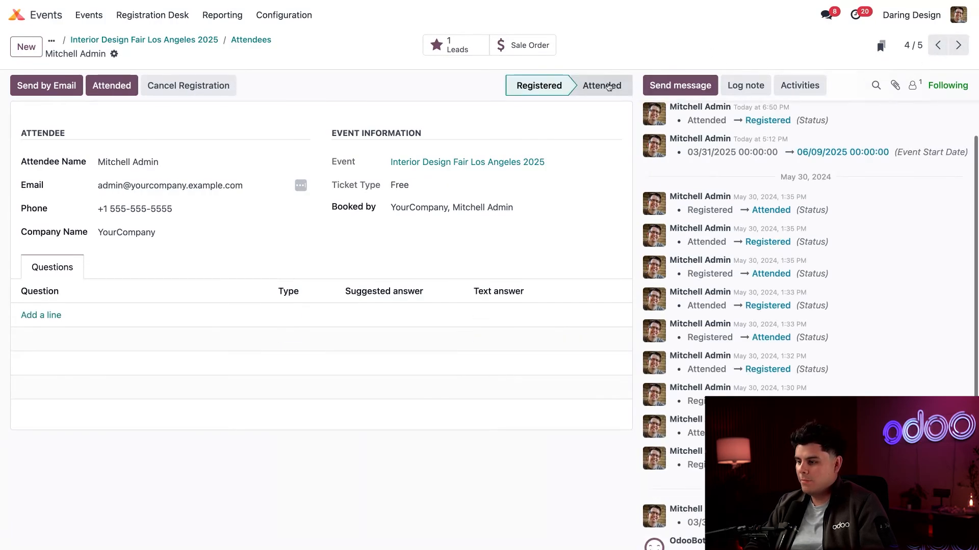
pyautogui.click(601, 87)
pyautogui.click(958, 45)
pyautogui.click(602, 86)
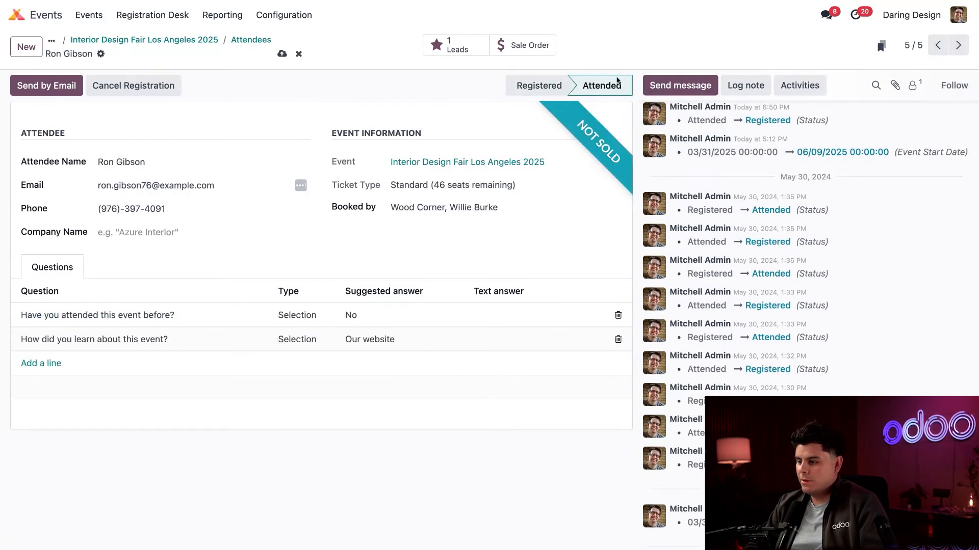
pyautogui.click(958, 45)
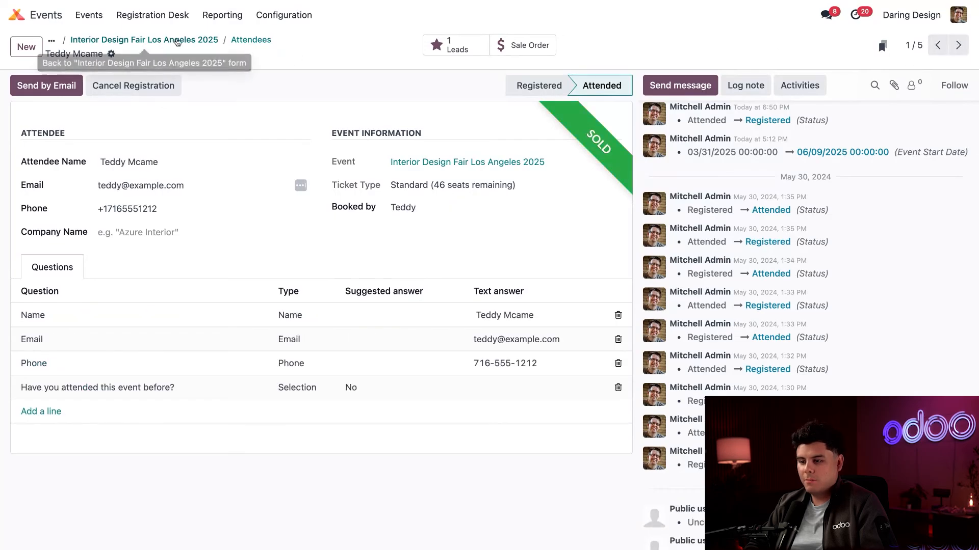
pyautogui.click(190, 41)
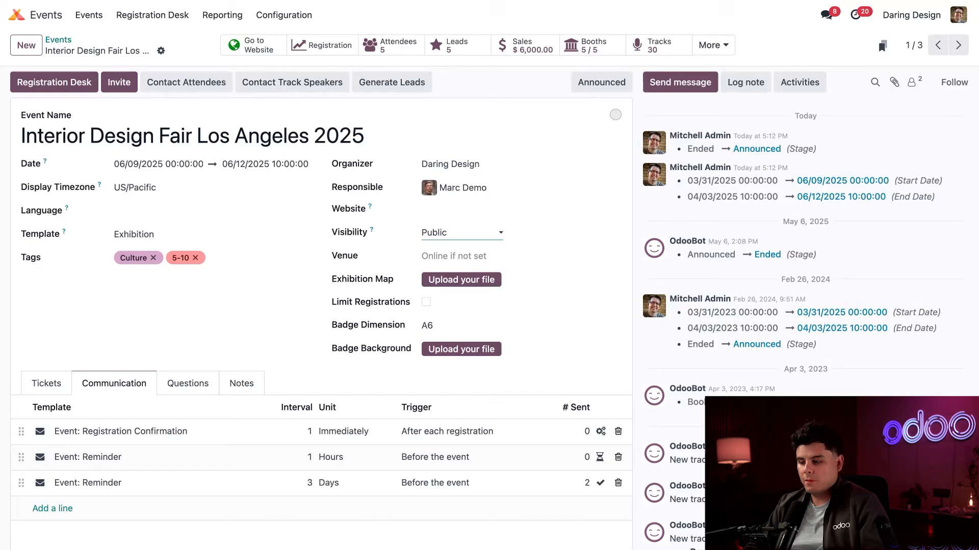
# Try the Logged Users and Via a Link visibility options on the event, restore Public, and save the record.
pyautogui.click(450, 261)
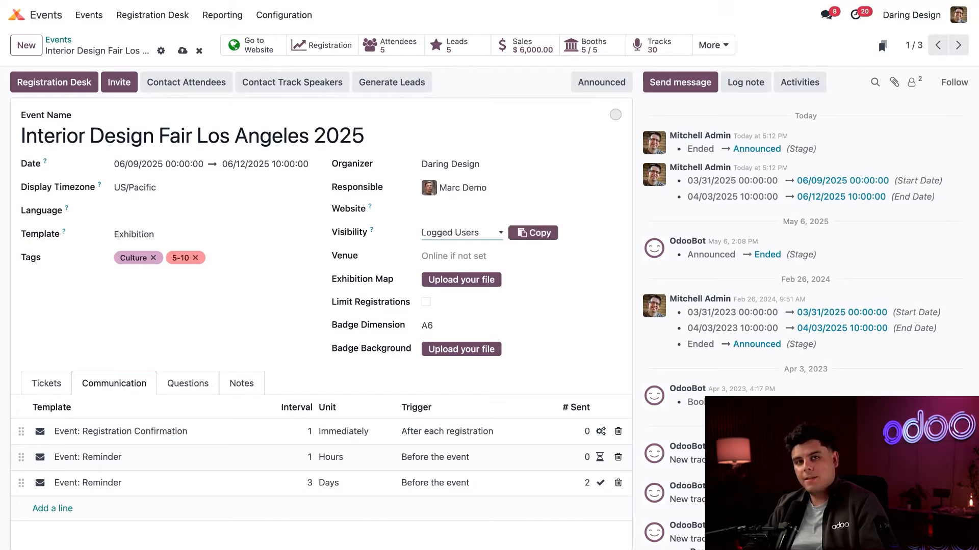
pyautogui.click(470, 240)
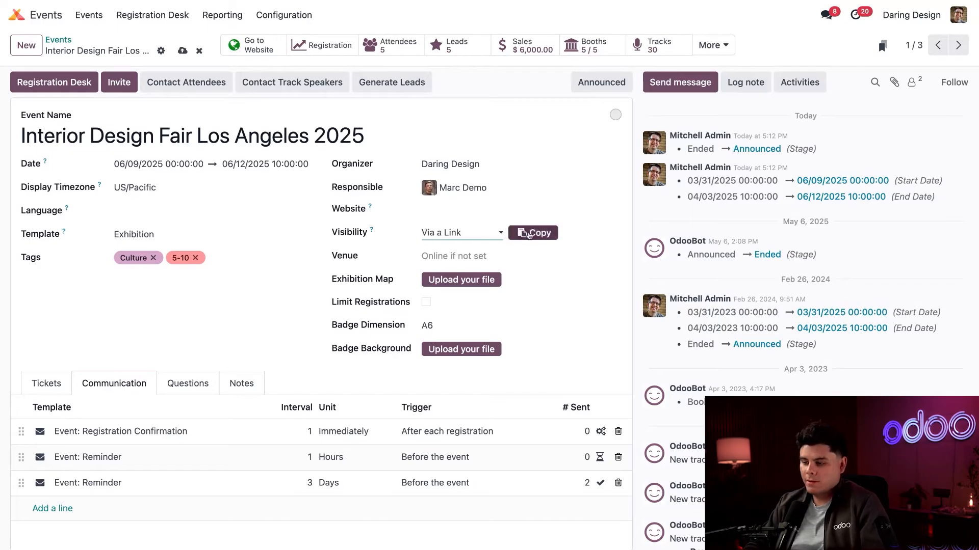
pyautogui.click(467, 223)
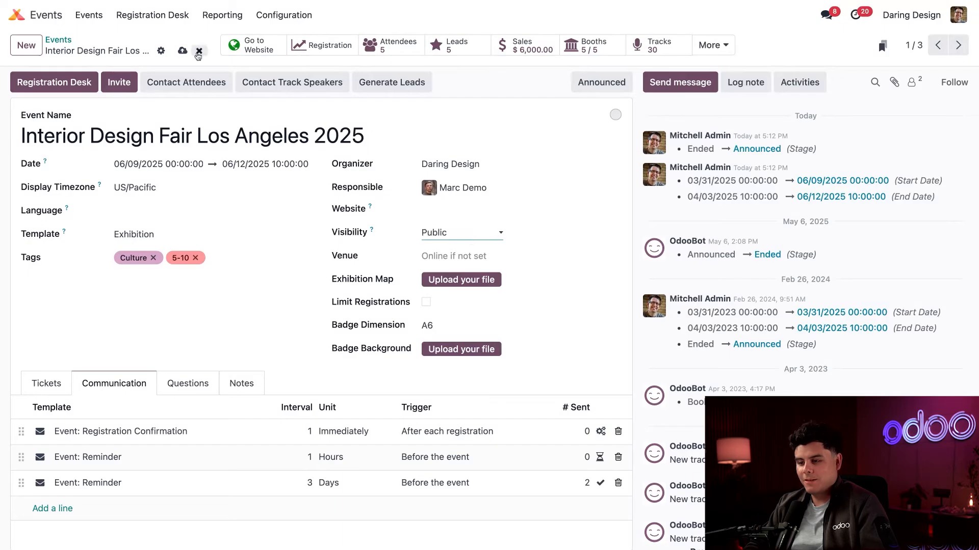
pyautogui.click(182, 51)
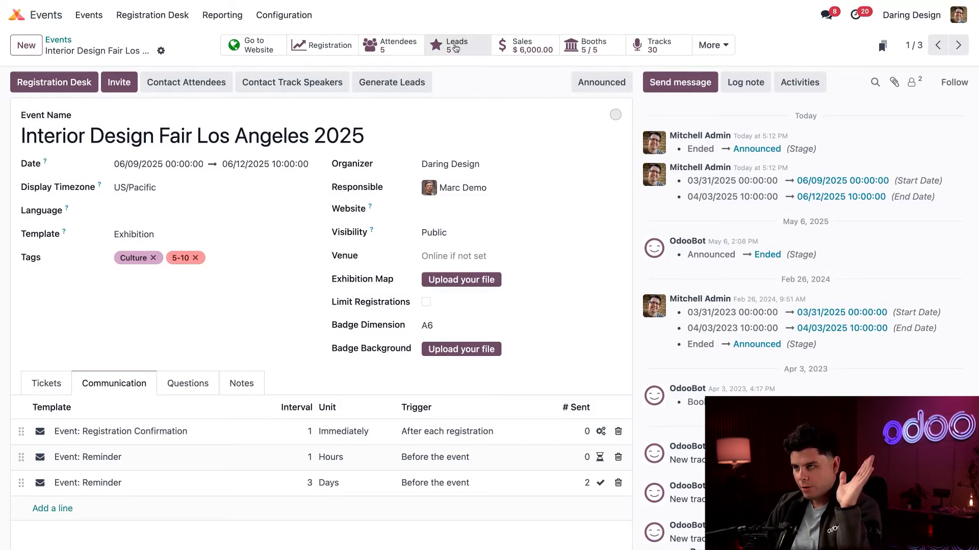
# Review the event's newest lead with its registration answers and create an opportunity from it by merging with existing opportunities.
pyautogui.click(455, 47)
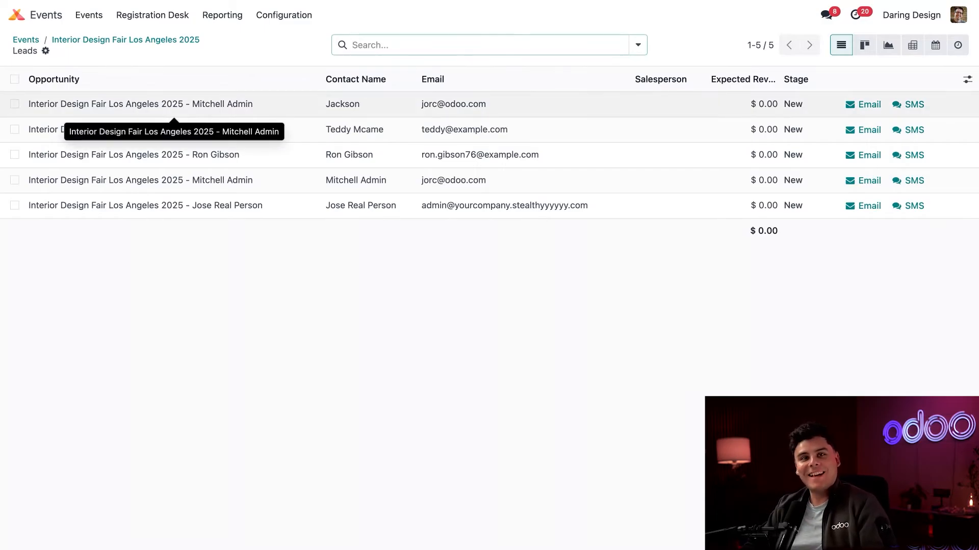
pyautogui.click(272, 106)
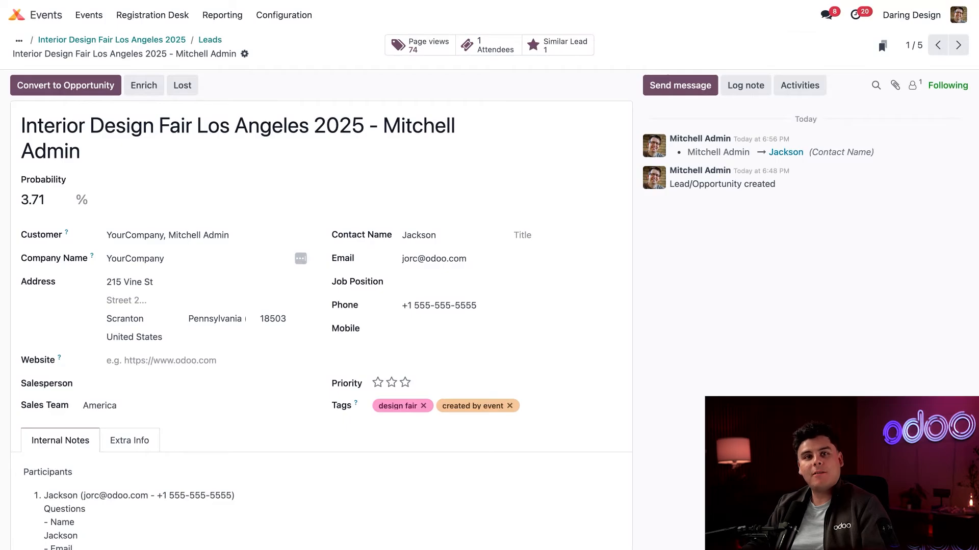
pyautogui.scroll(-3, 41, 369)
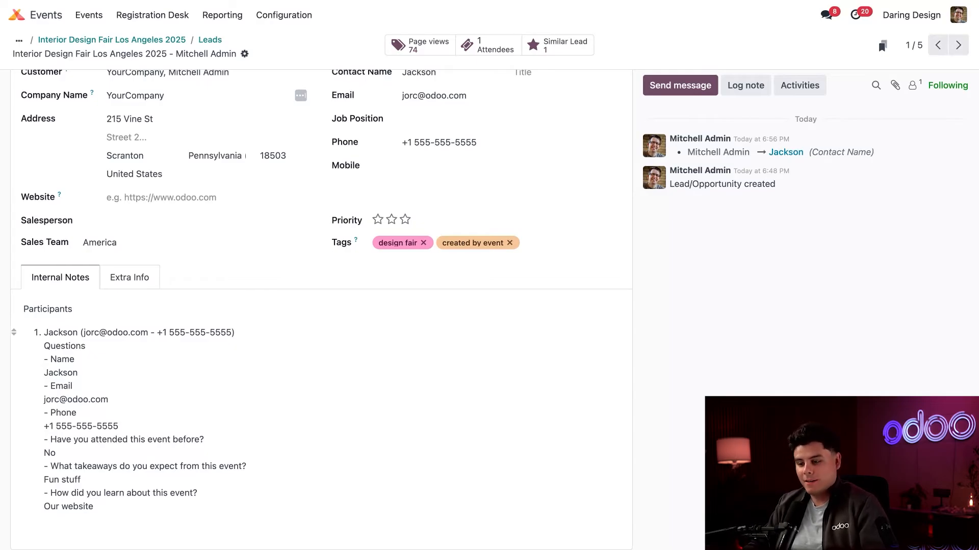
pyautogui.scroll(2, 244, 278)
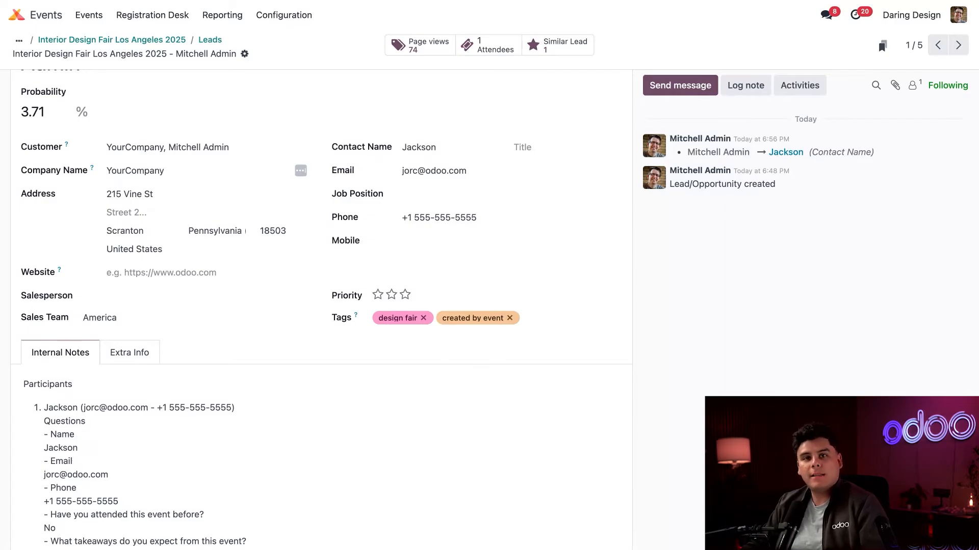
pyautogui.scroll(2, 66, 85)
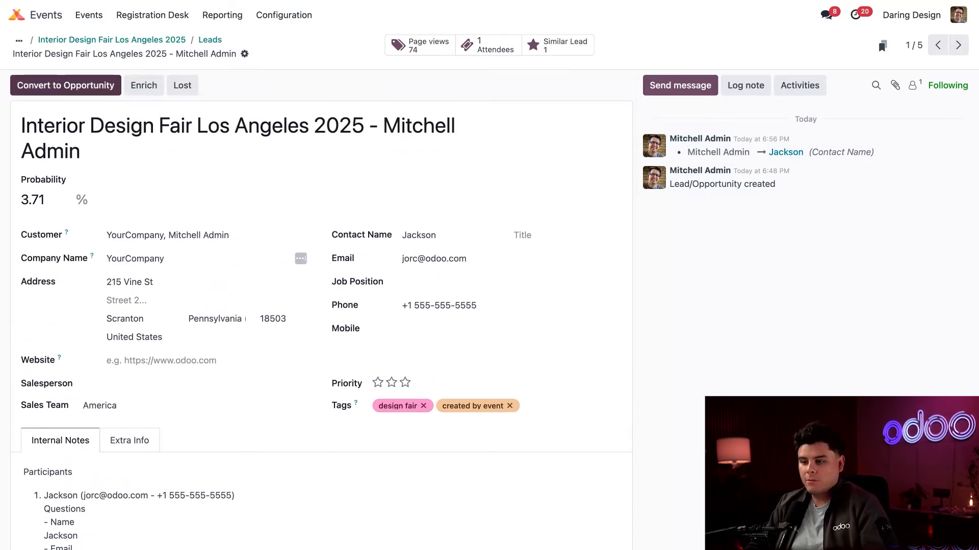
pyautogui.click(66, 84)
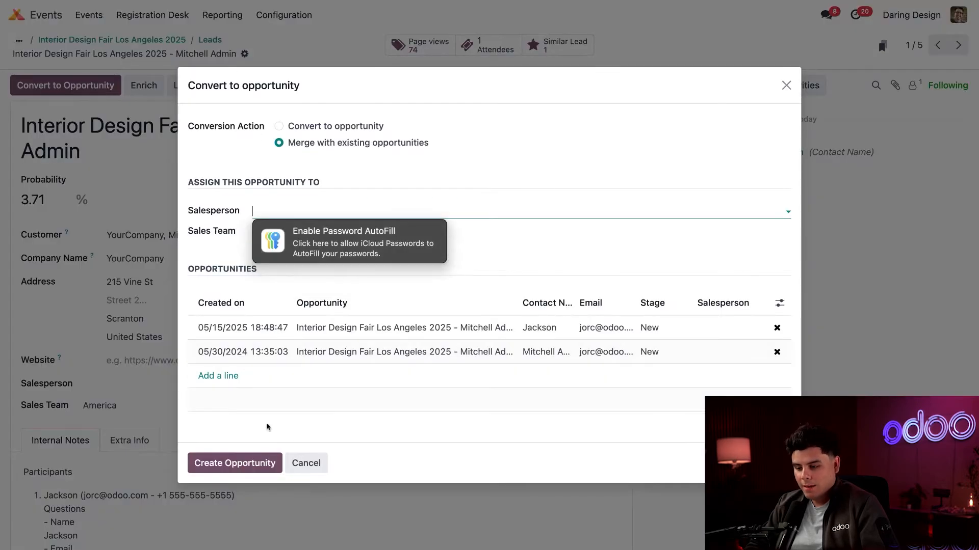
pyautogui.click(258, 462)
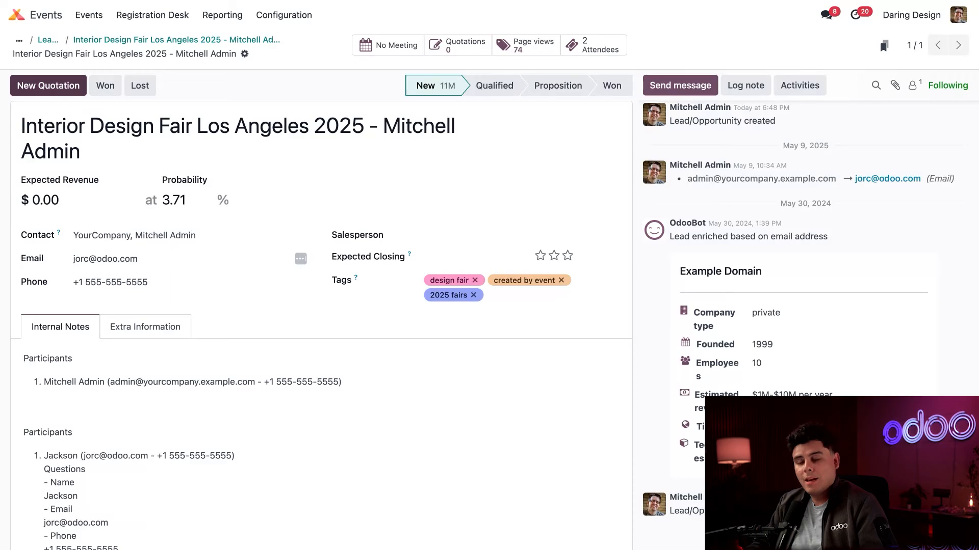
# Switch to the CRM app and open its list of leads.
pyautogui.click(17, 16)
pyautogui.write('crm')
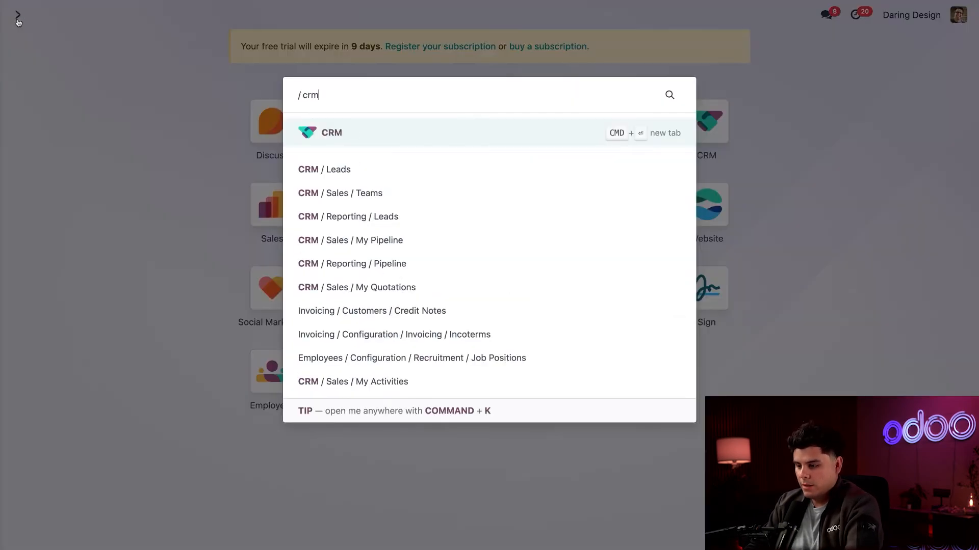
pyautogui.press('Return')
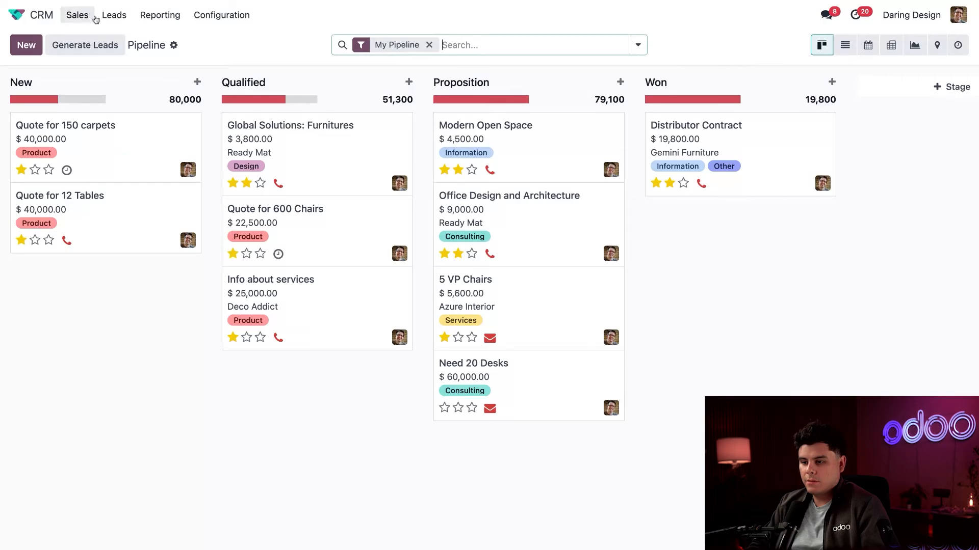
pyautogui.click(111, 17)
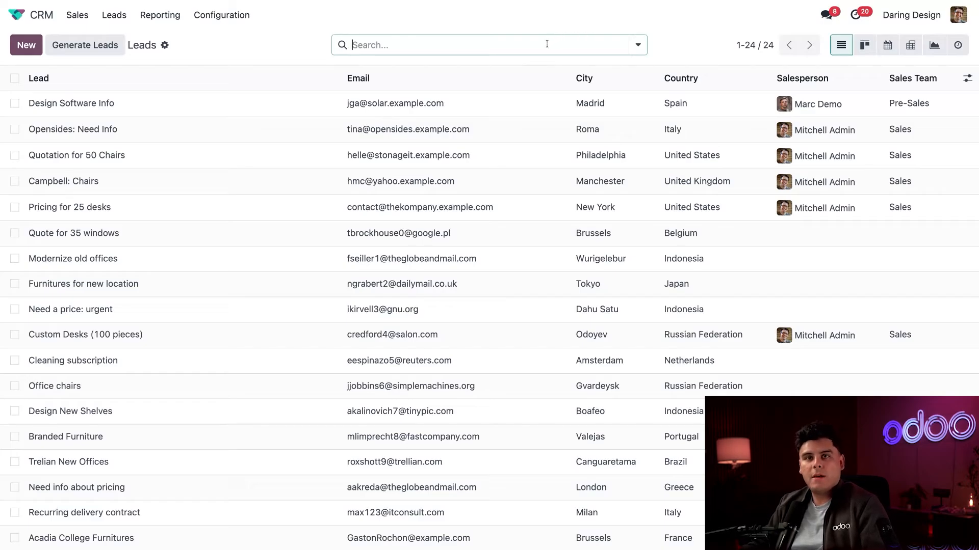
# Filter the leads with a custom rule where Tags contains "design fair".
pyautogui.click(638, 45)
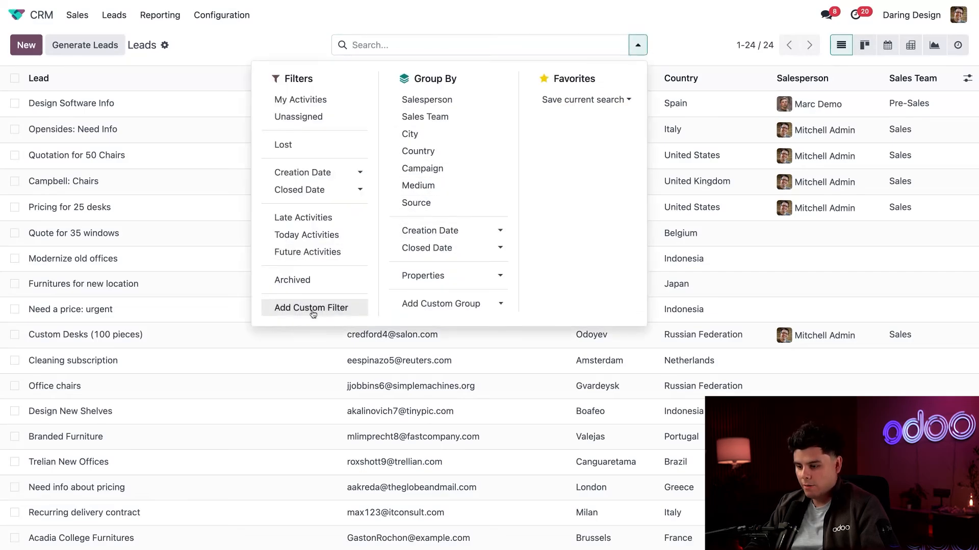
pyautogui.click(295, 311)
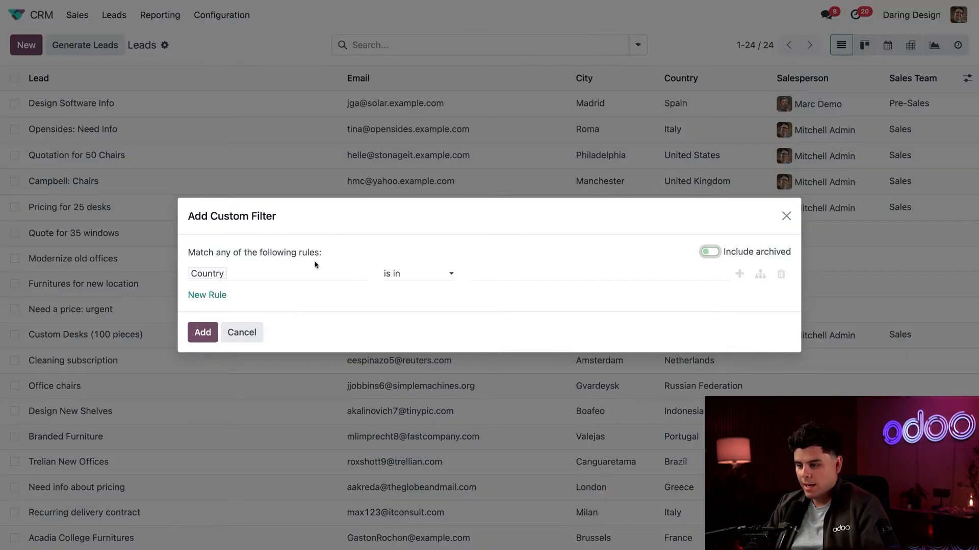
pyautogui.click(269, 277)
pyautogui.write('tags')
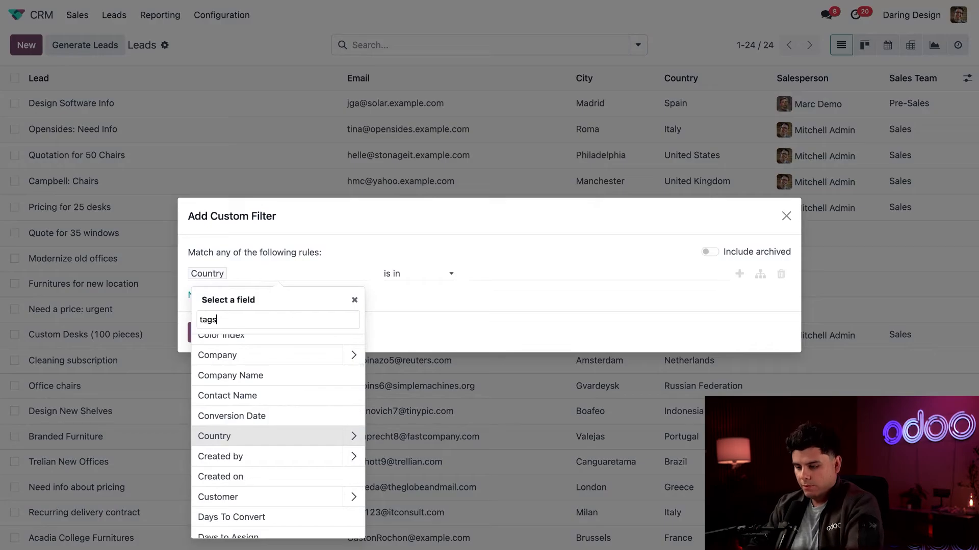
pyautogui.click(225, 344)
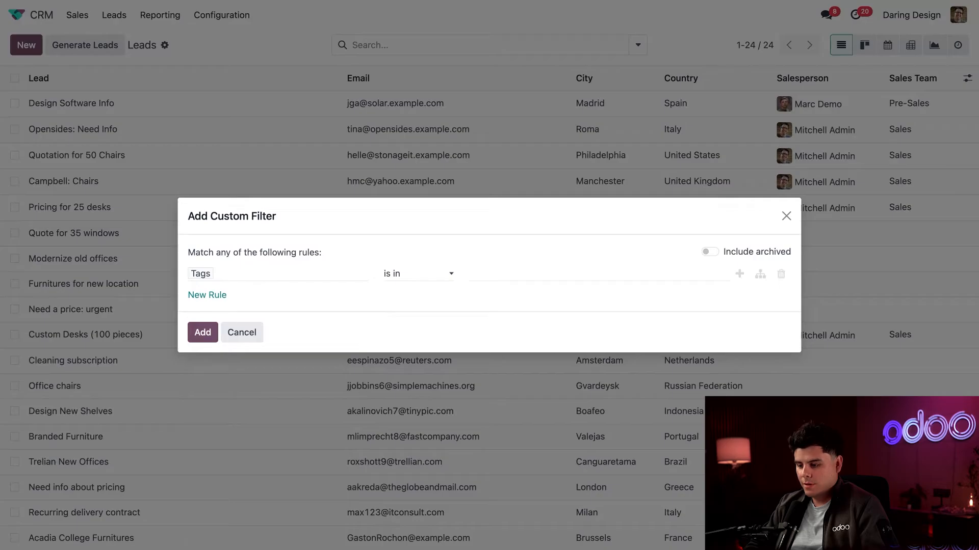
pyautogui.click(443, 300)
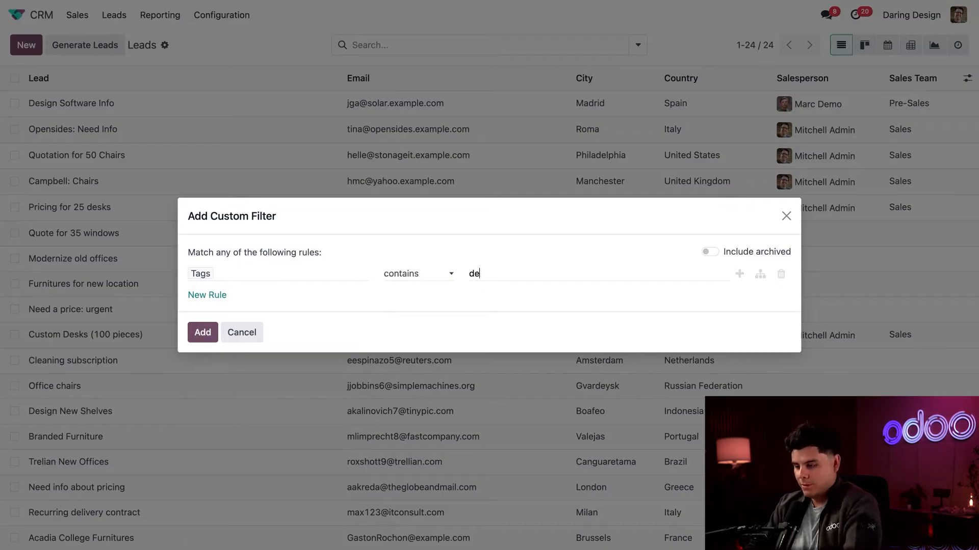
pyautogui.write('sign fia')
pyautogui.write('air')
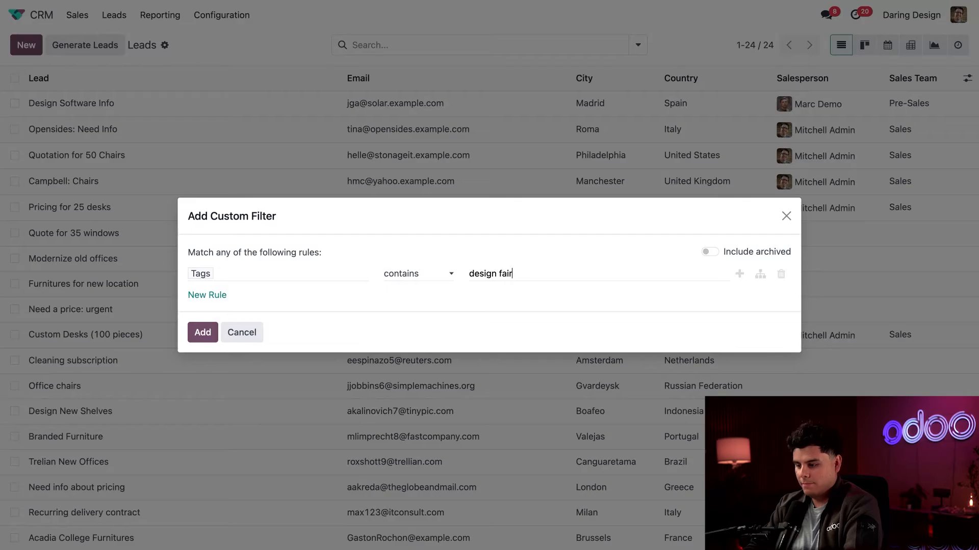
pyautogui.click(213, 336)
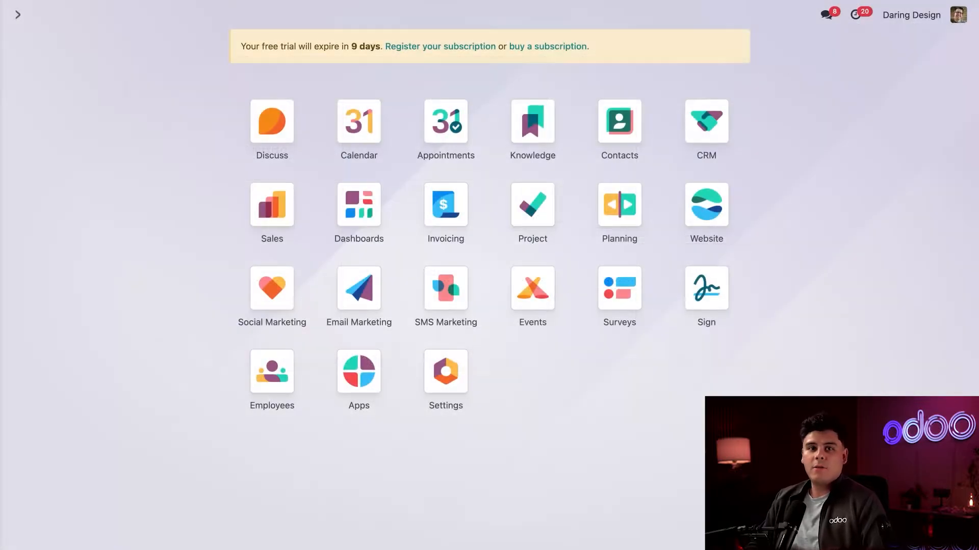
# Switch to the Surveys app and create a new survey titled "Interior Design 2025 Satisfaction Survey".
pyautogui.write('surv')
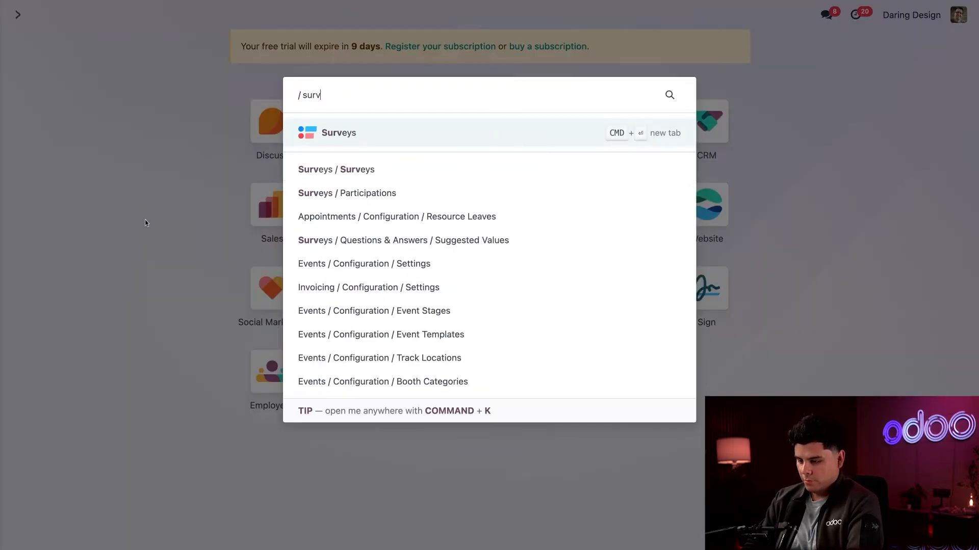
pyautogui.press('Return')
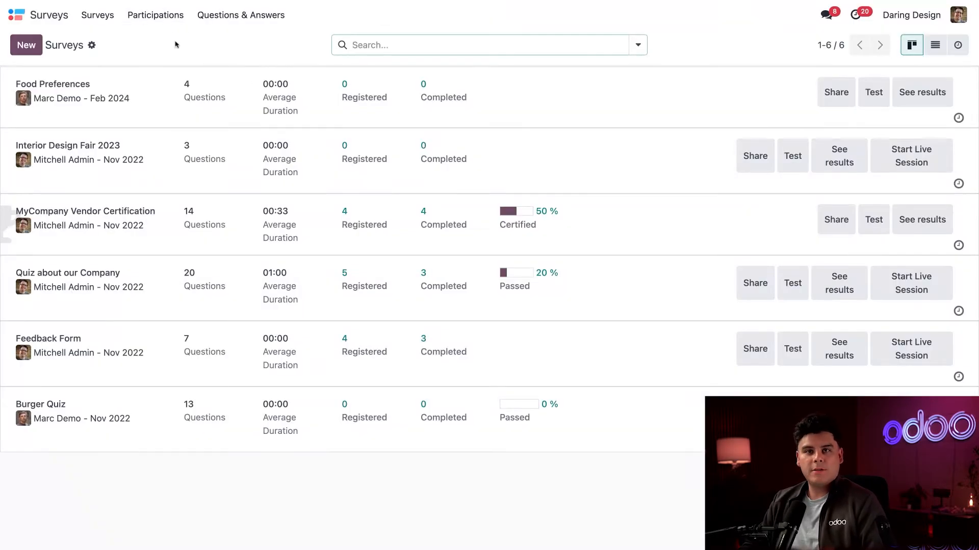
pyautogui.click(26, 44)
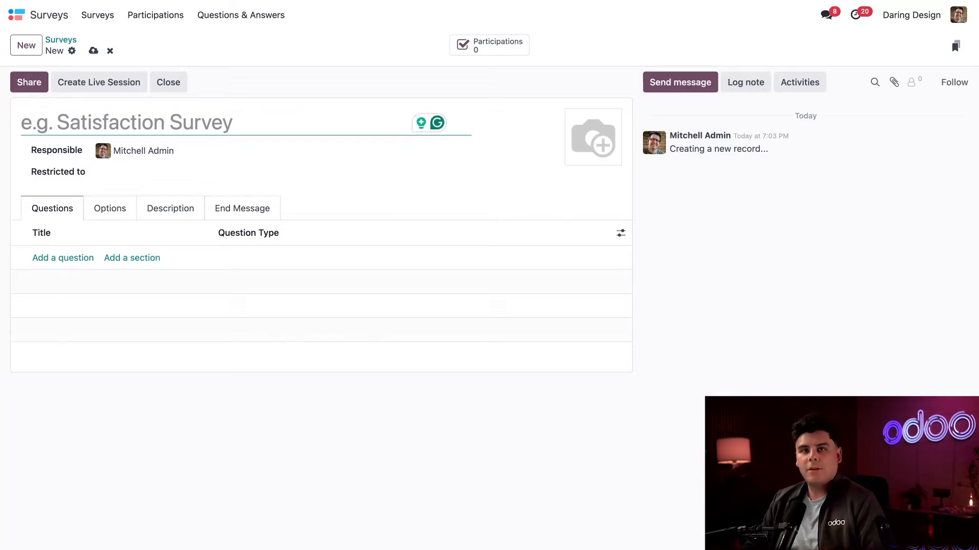
pyautogui.write('Inter')
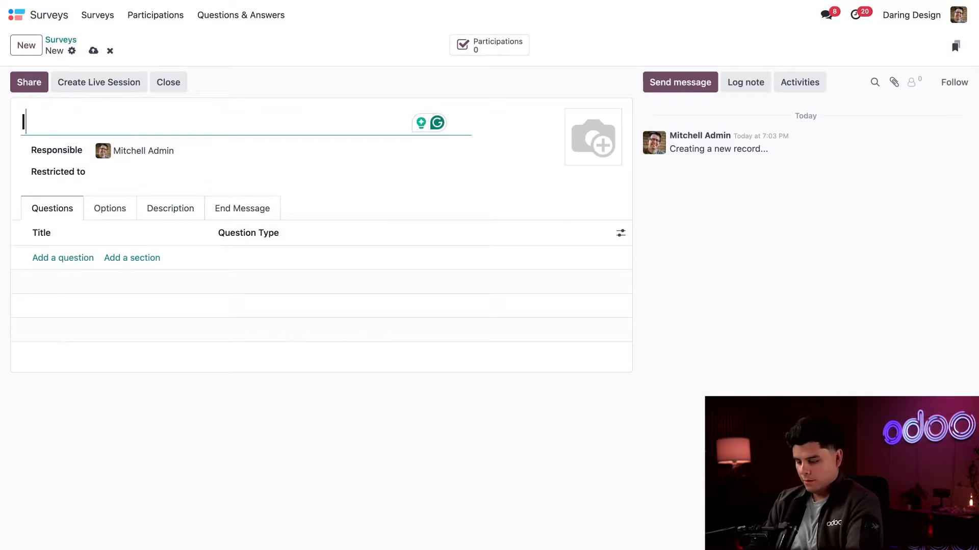
pyautogui.write('ior D')
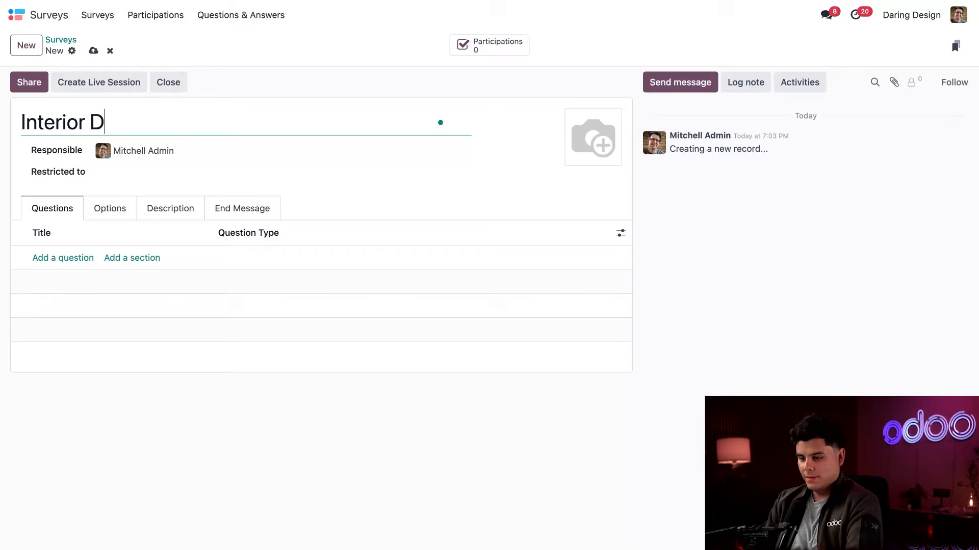
pyautogui.write('esign 2025 ')
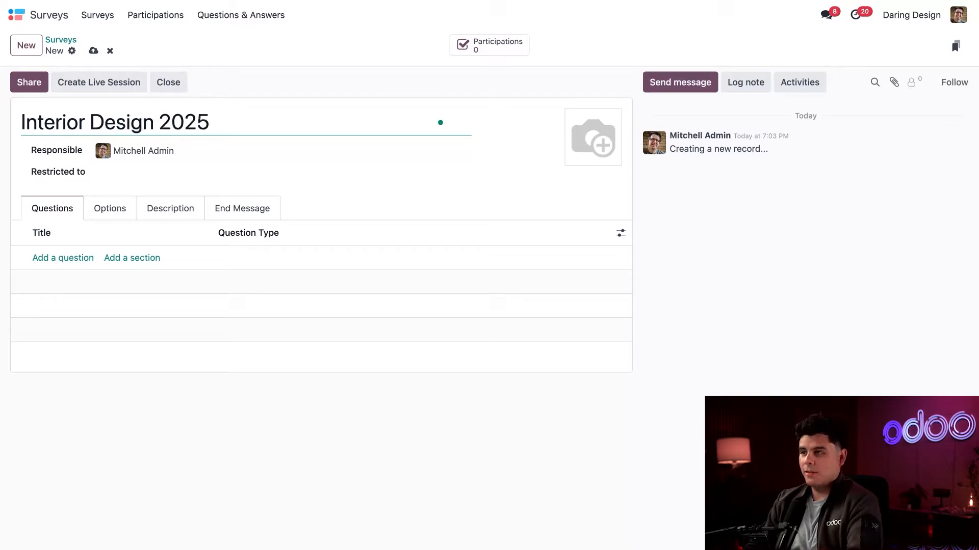
pyautogui.write('Sati')
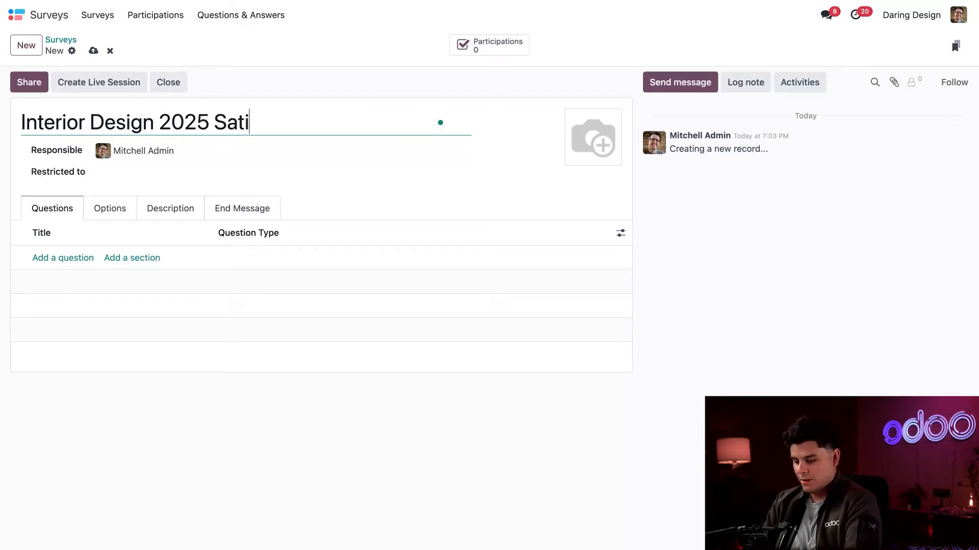
pyautogui.write('sfaction S')
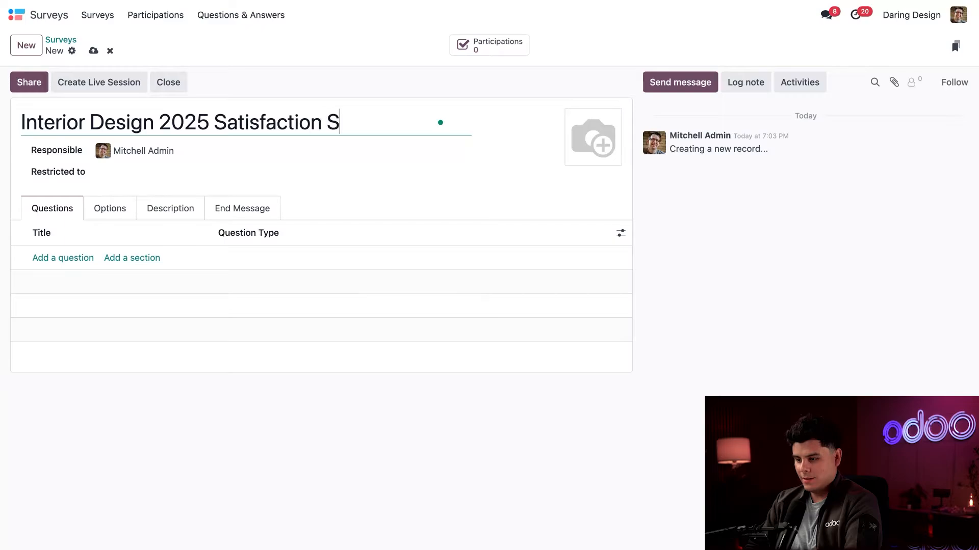
pyautogui.write('urvey')
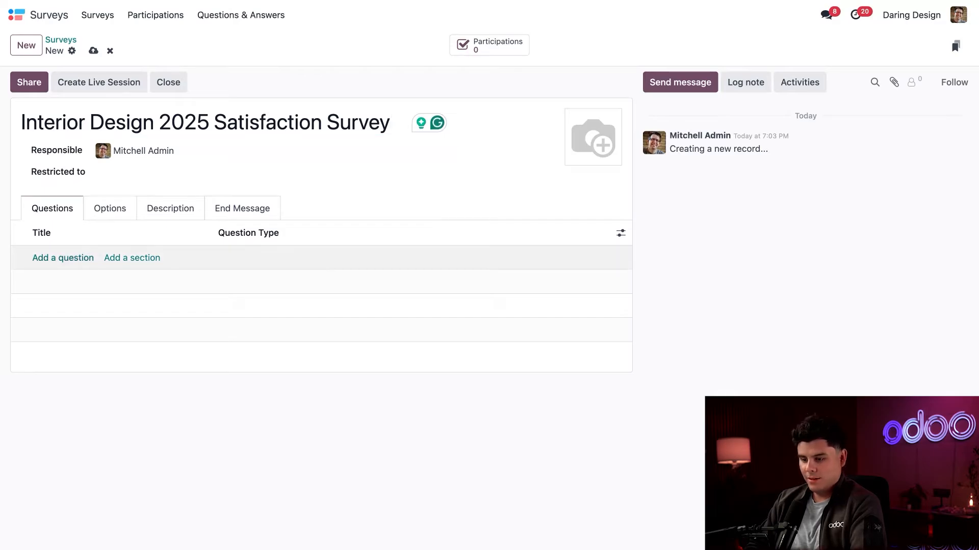
# Add the single-answer multiple-choice question "Are you likely to participate in one of our events in the future?" with choices Yes and No.
pyautogui.click(62, 257)
pyautogui.click(283, 96)
pyautogui.write('Are you likely to participate in one of our events in the future?')
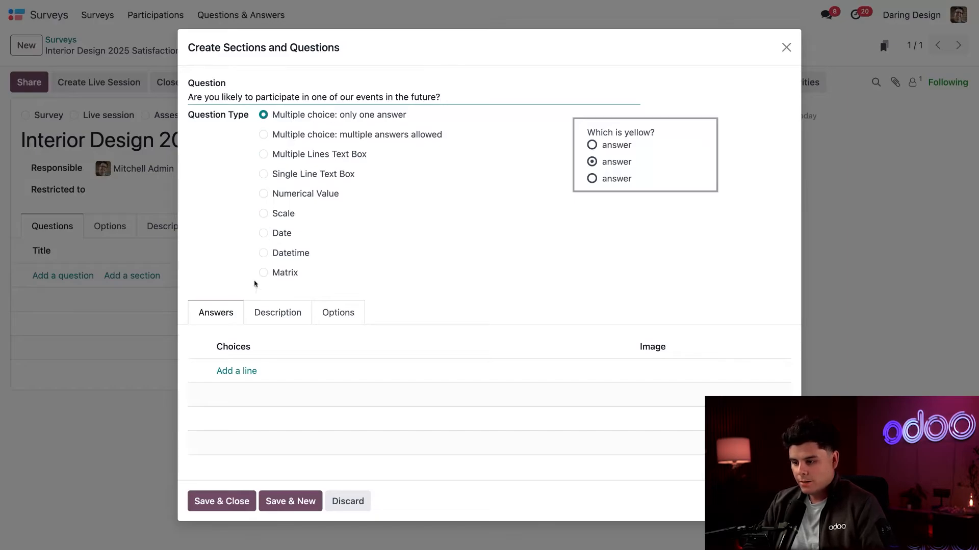
pyautogui.click(227, 371)
pyautogui.write('Yes')
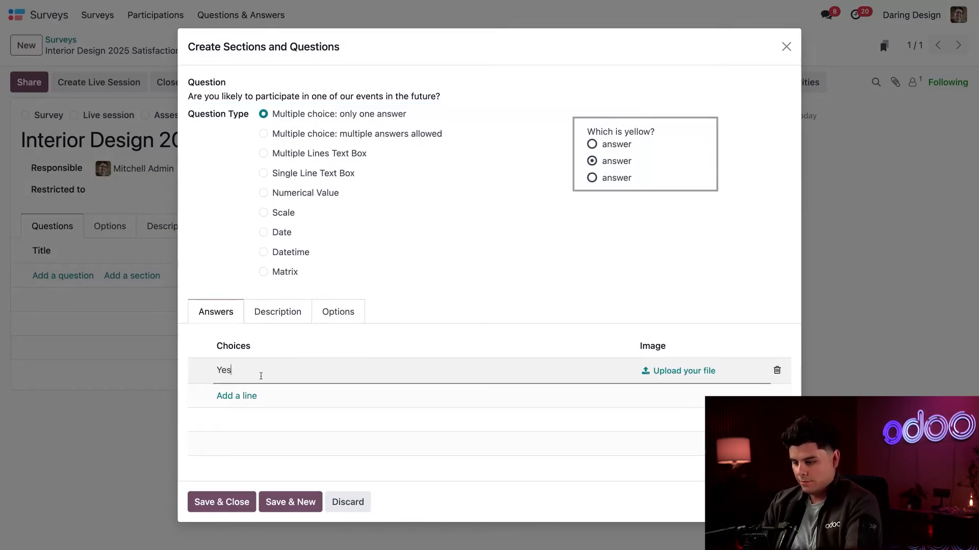
pyautogui.click(247, 396)
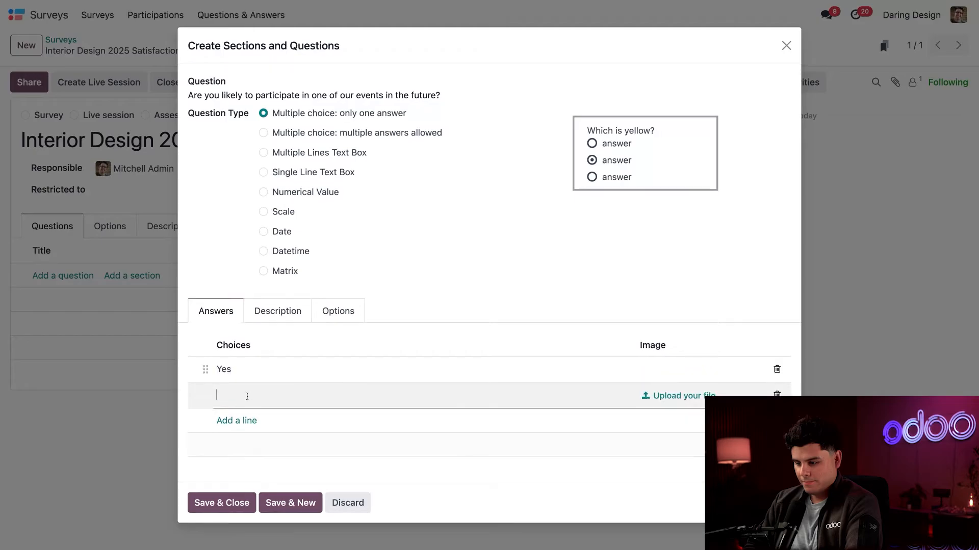
pyautogui.write('No')
pyautogui.click(482, 273)
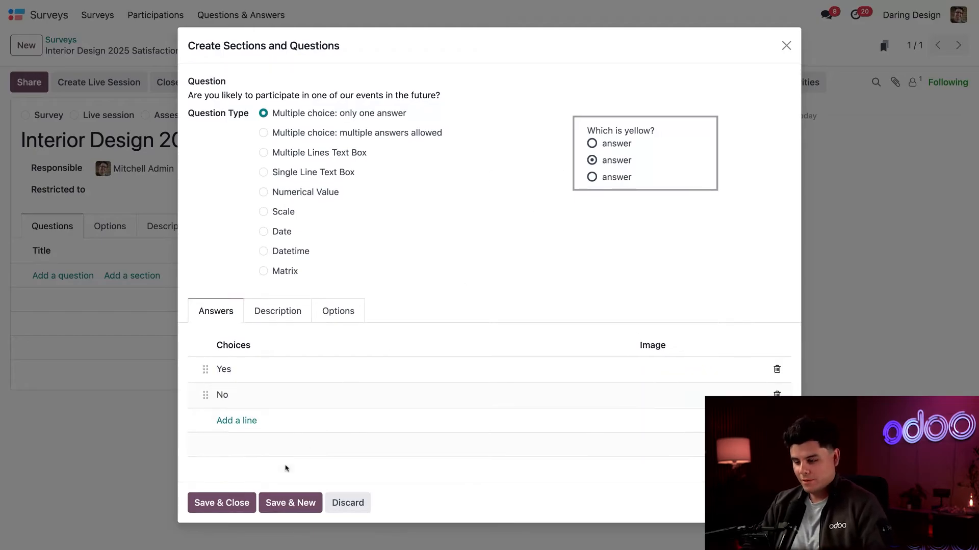
pyautogui.click(289, 500)
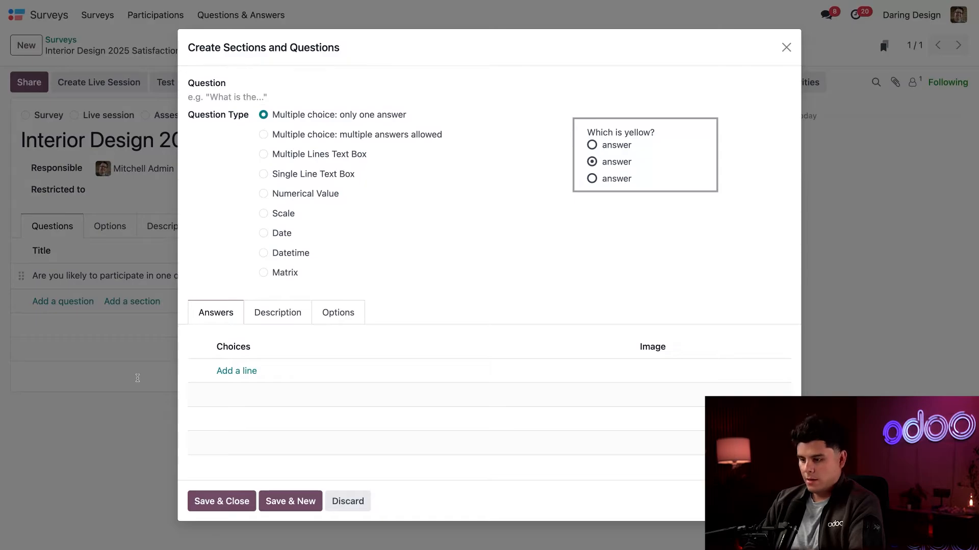
# Add the single-answer question "How likely are you to tell a friend about this event?" with choices Likely and Unlikely.
pyautogui.click(371, 100)
pyautogui.write('How likely are you to tell a friend about this event?')
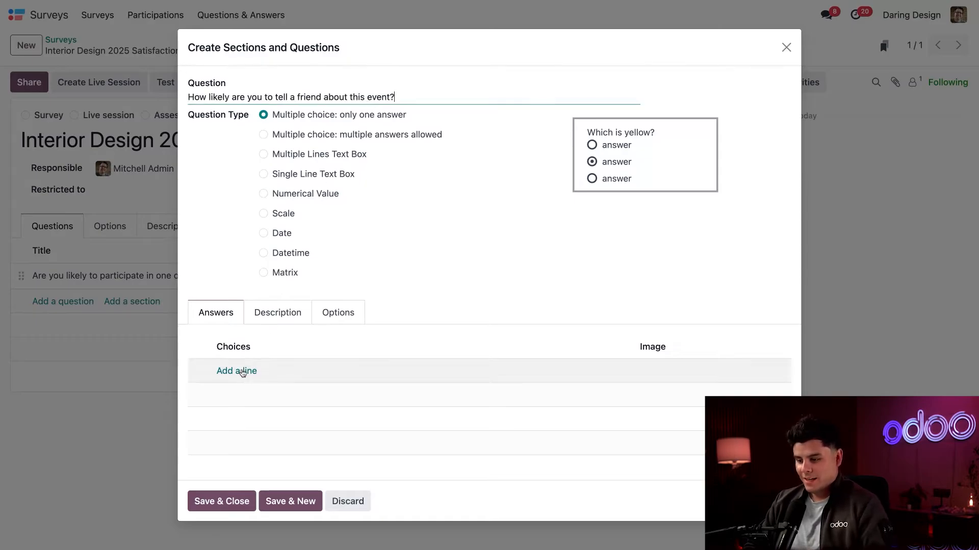
pyautogui.click(242, 372)
pyautogui.write('Likely')
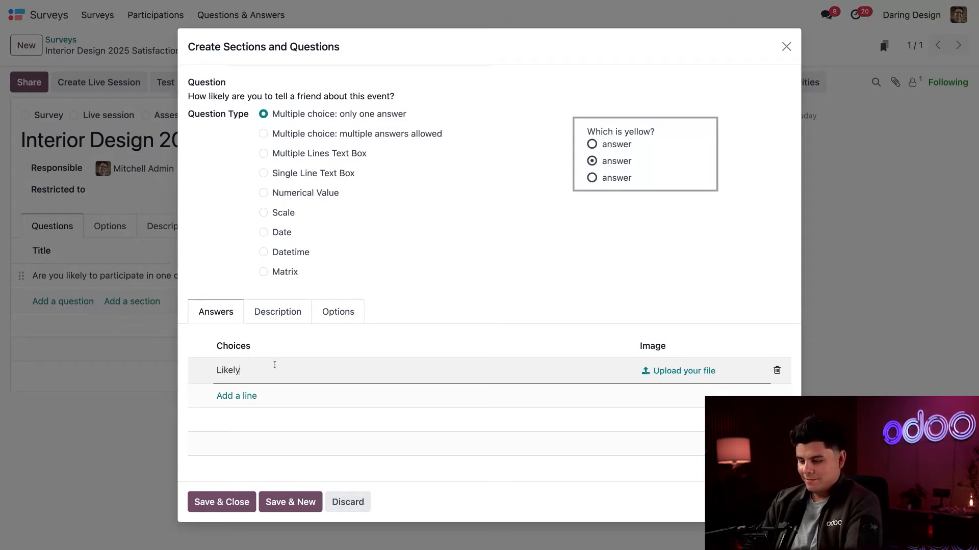
pyautogui.click(246, 395)
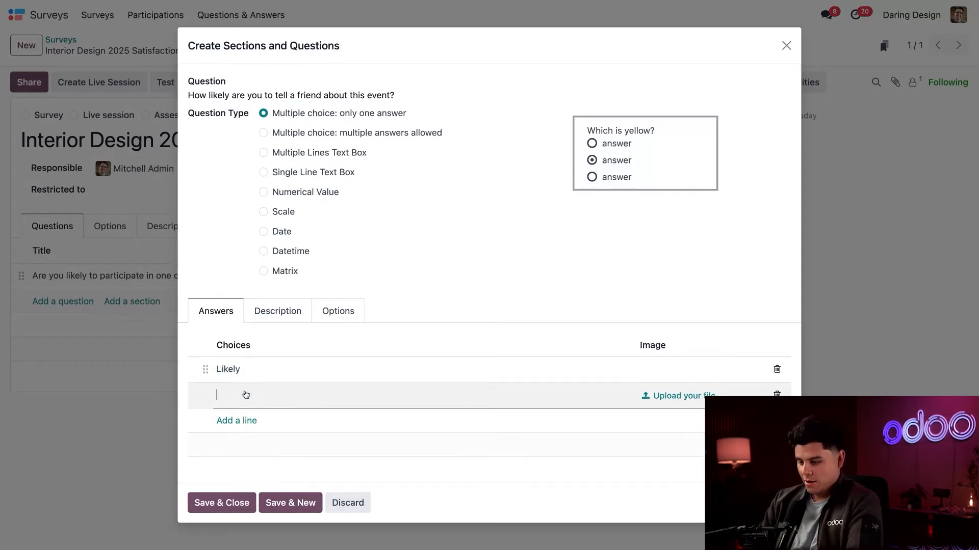
pyautogui.write('Unlikely')
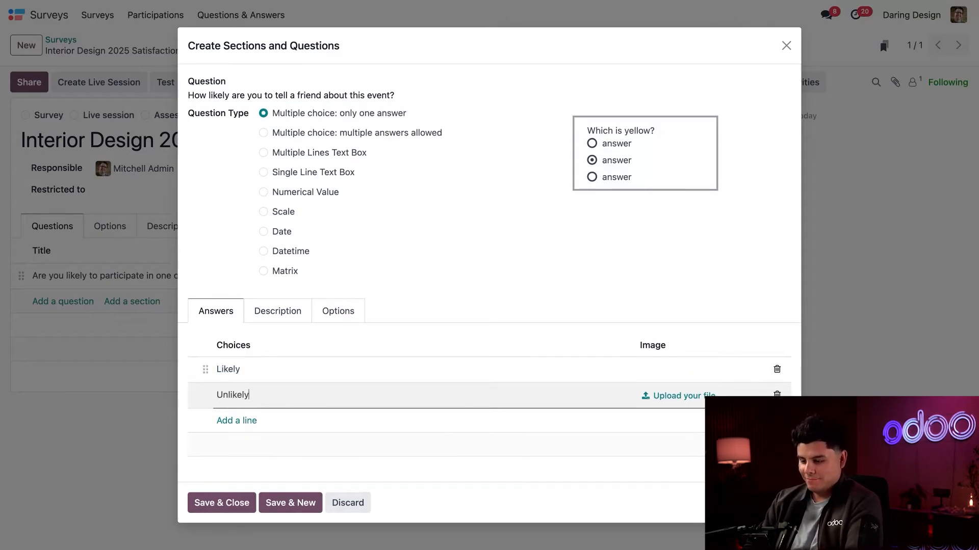
pyautogui.click(288, 503)
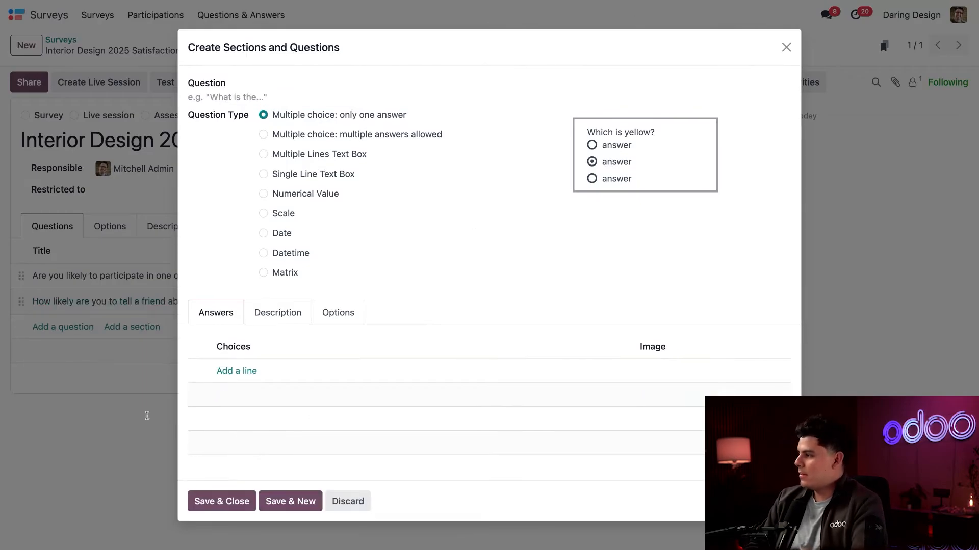
# Add the question "What did you like most about the event?" as a Multiple Lines Text Box with the description "Please share your raw thoughts".
pyautogui.click(316, 100)
pyautogui.write('What did you like most about the event?')
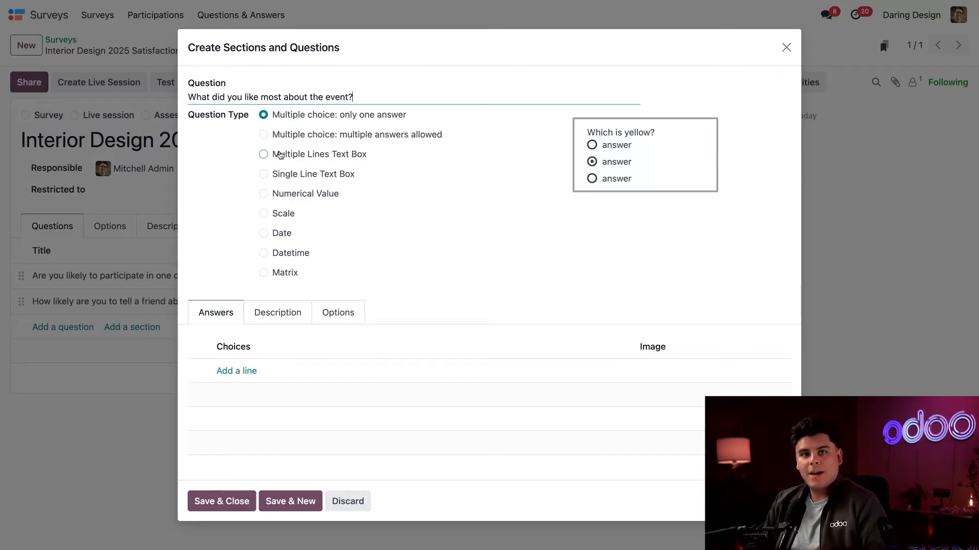
pyautogui.click(280, 155)
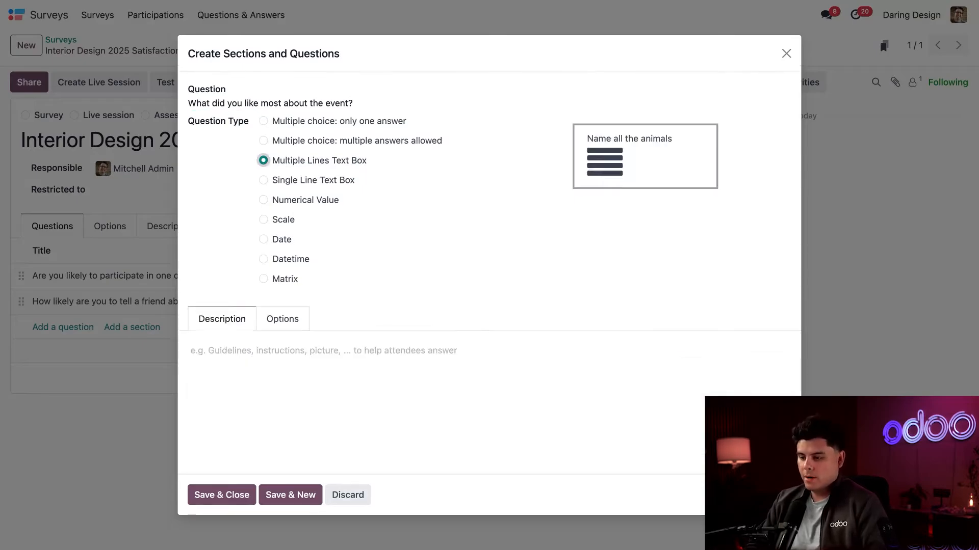
pyautogui.click(281, 368)
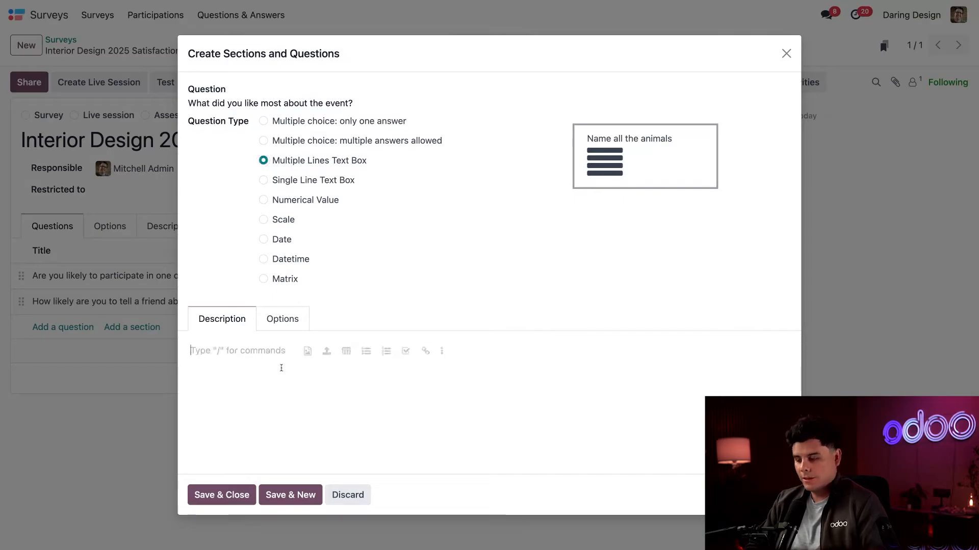
pyautogui.write('Pleas')
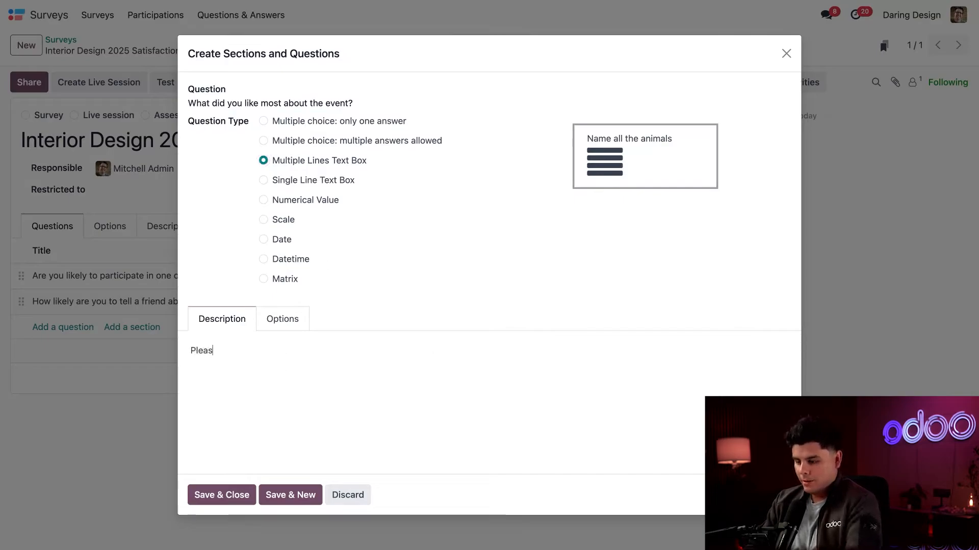
pyautogui.write('e share your')
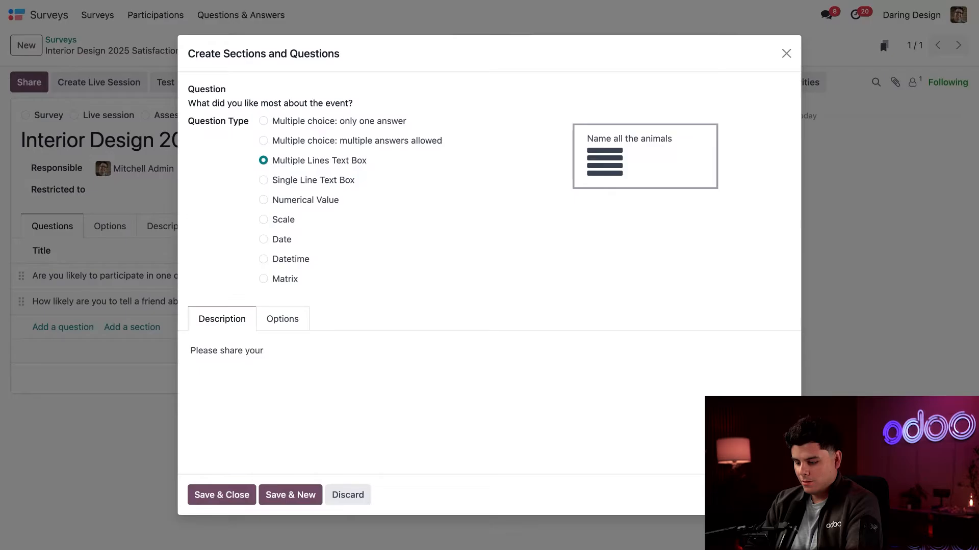
pyautogui.write(' raw thoughts')
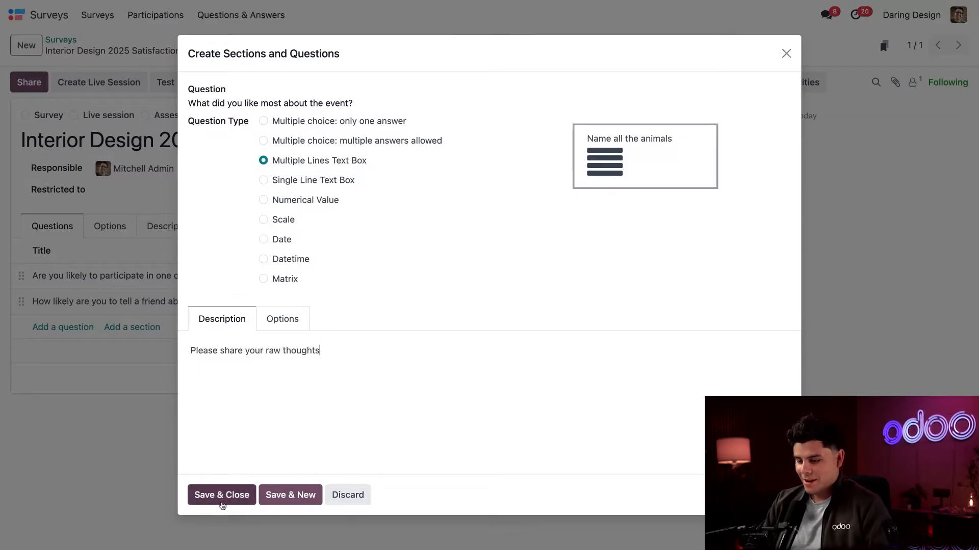
pyautogui.click(222, 499)
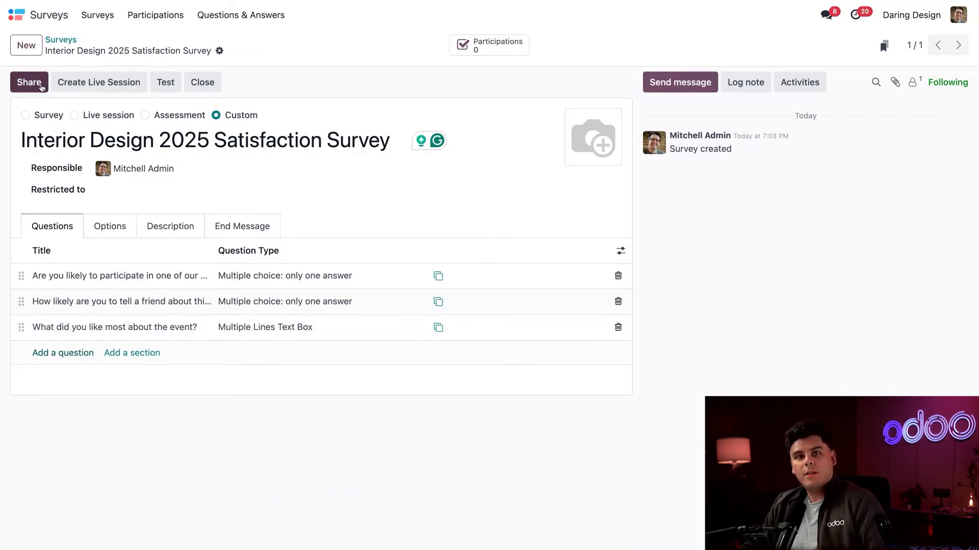
# Open the sharing options of the satisfaction survey and copy its survey link.
pyautogui.click(42, 87)
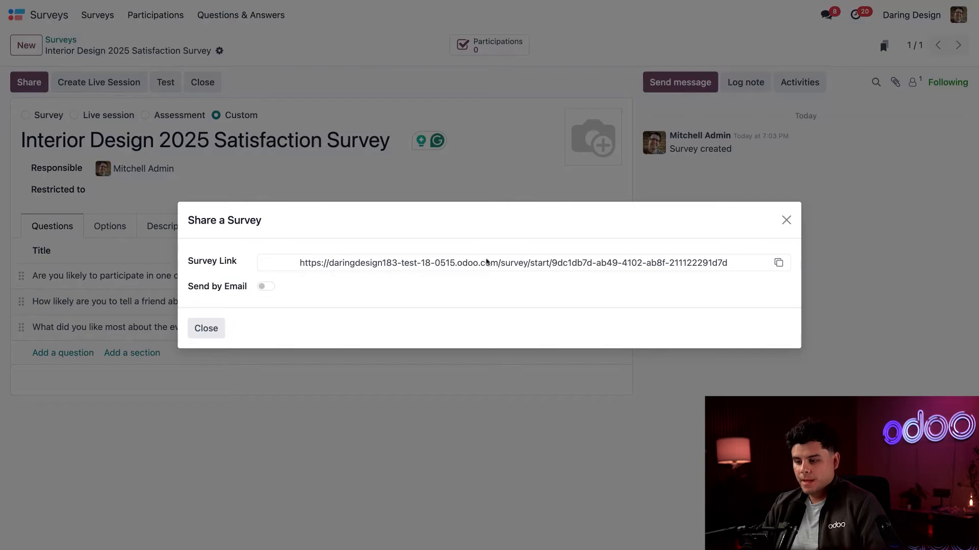
pyautogui.click(777, 262)
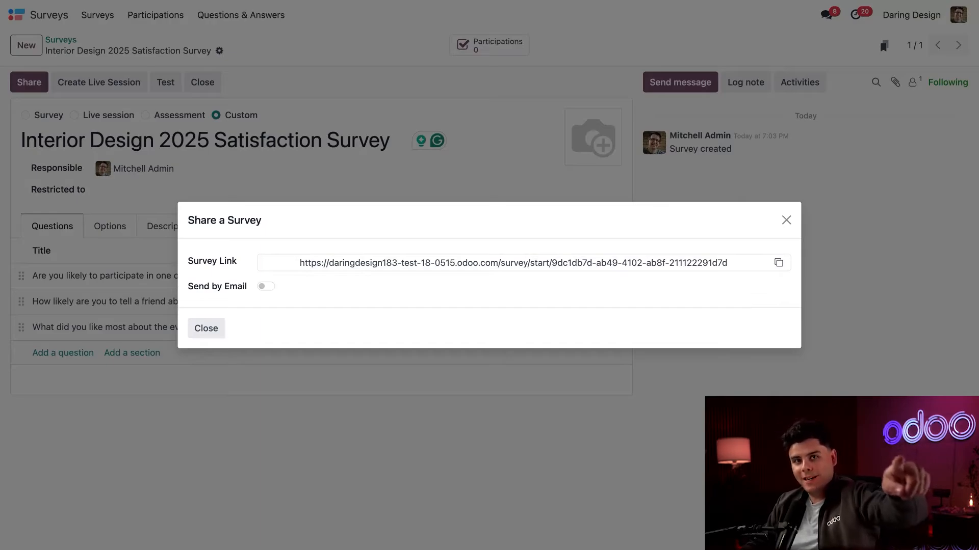
# Copy the survey link again and close the survey's sharing dialog.
pyautogui.click(779, 262)
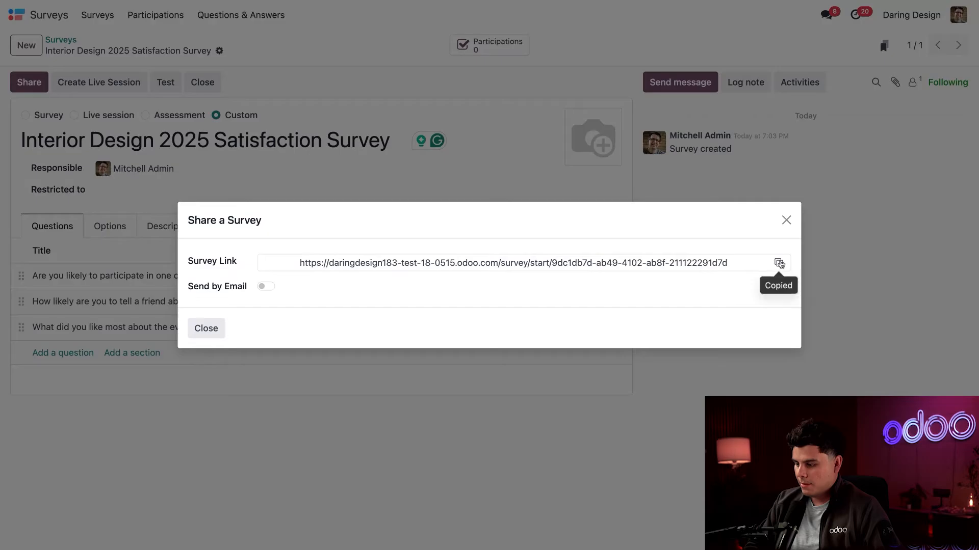
pyautogui.click(217, 338)
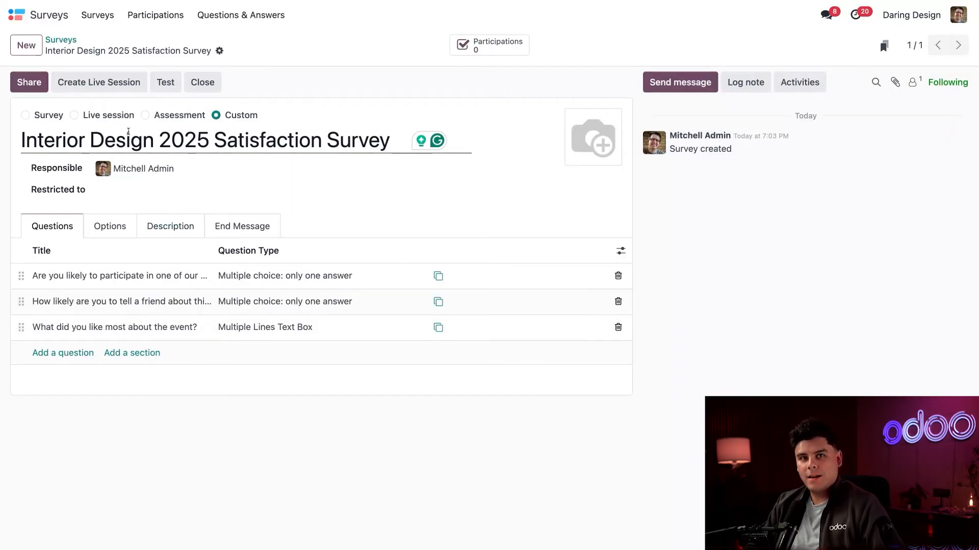
# Switch to Email Marketing and create a new mailing with the subject "We want YOUR feedback! IDFLA 2025".
pyautogui.click(18, 16)
pyautogui.write('em')
pyautogui.press('Return')
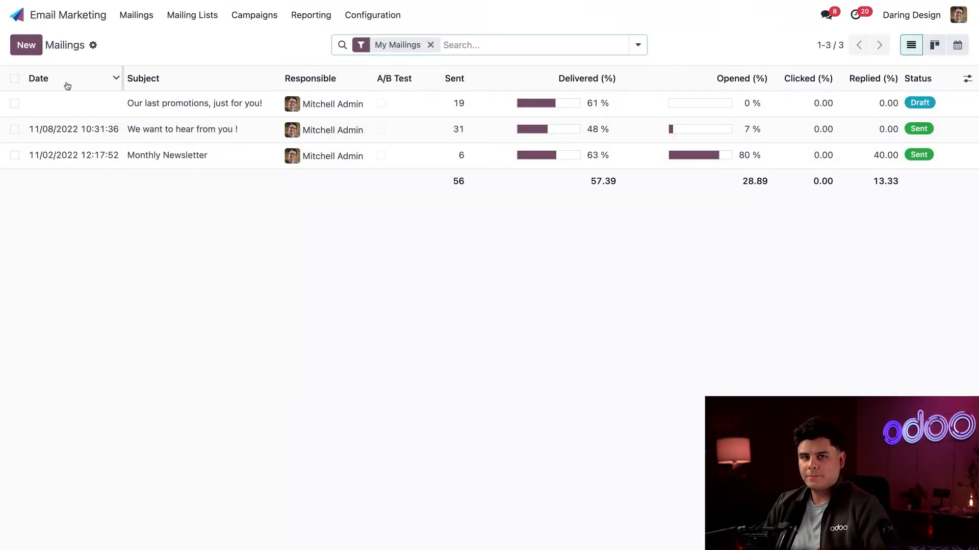
pyautogui.click(28, 46)
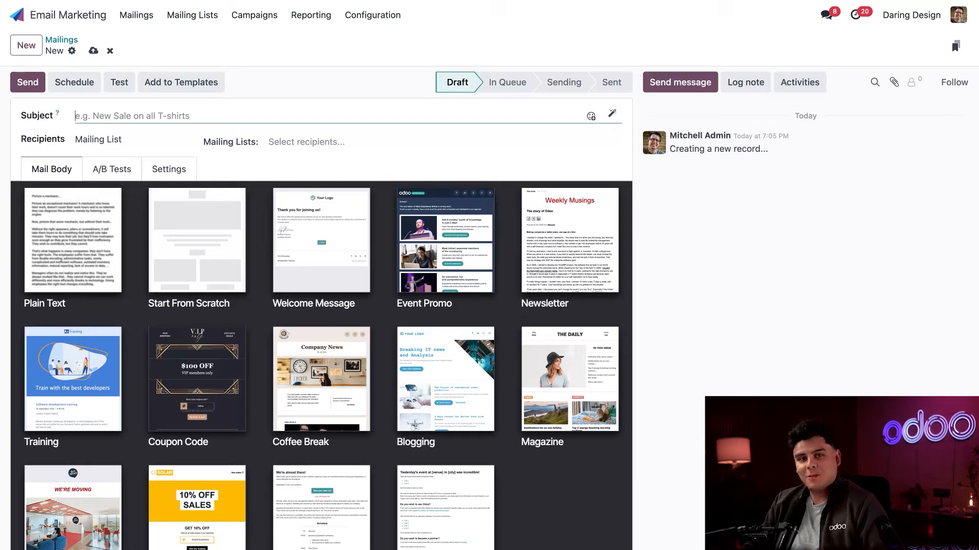
pyautogui.write('We')
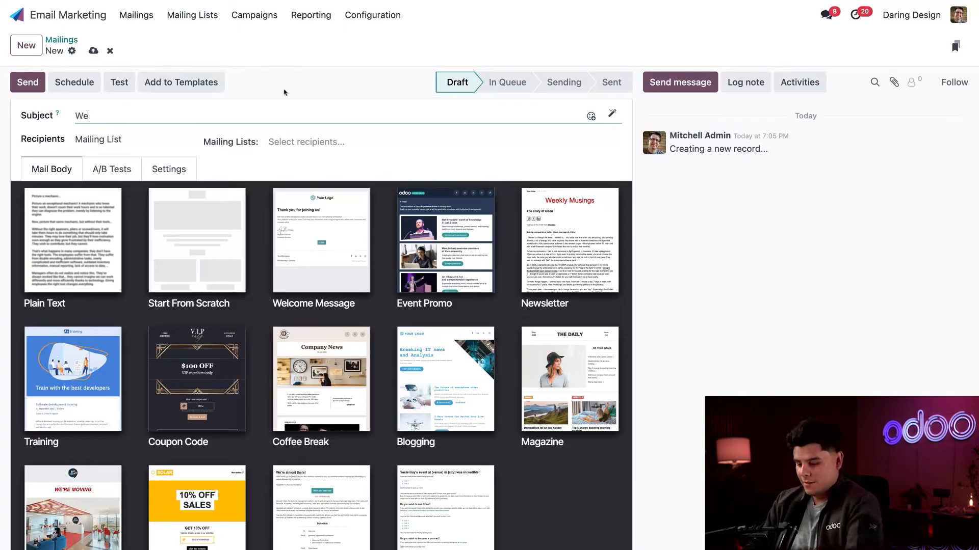
pyautogui.write(' want YOU')
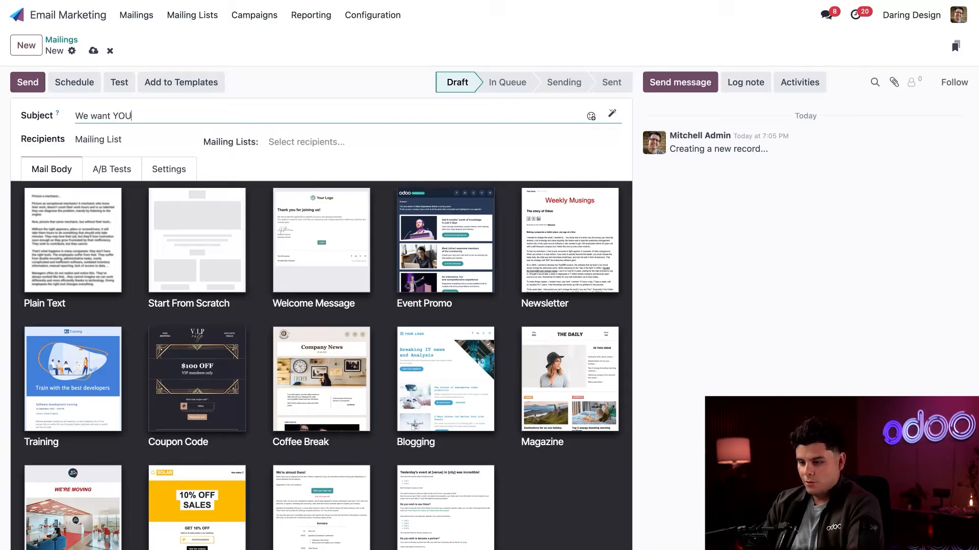
pyautogui.write('R feedback!')
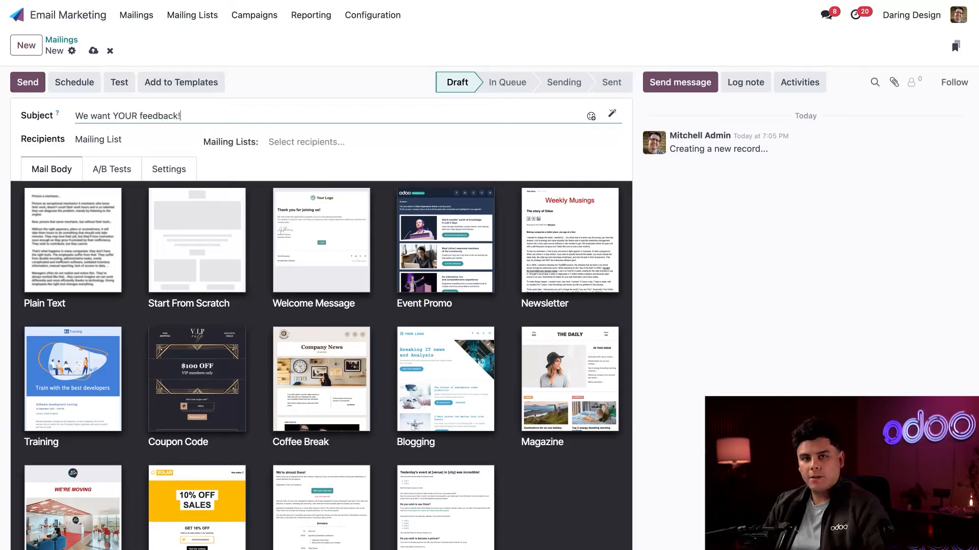
pyautogui.write(' IDFLA 2')
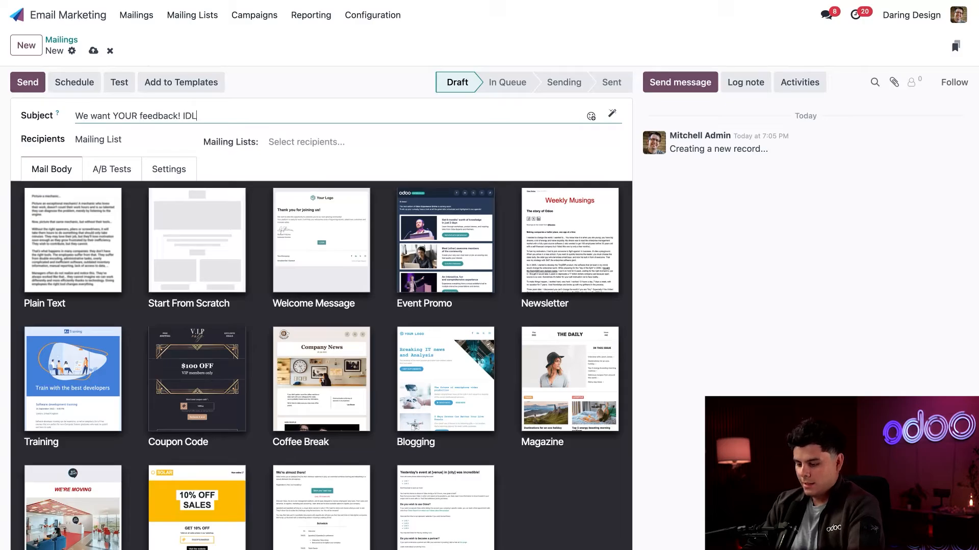
pyautogui.write('025')
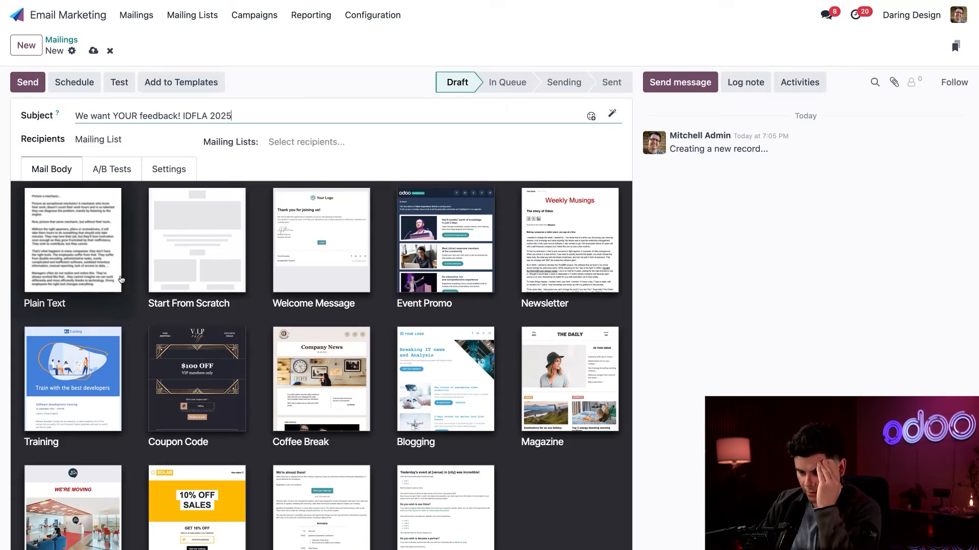
# Apply the Welcome Message template to the mail body and delete its placeholder logo.
pyautogui.scroll(-2, 124, 240)
pyautogui.click(340, 202)
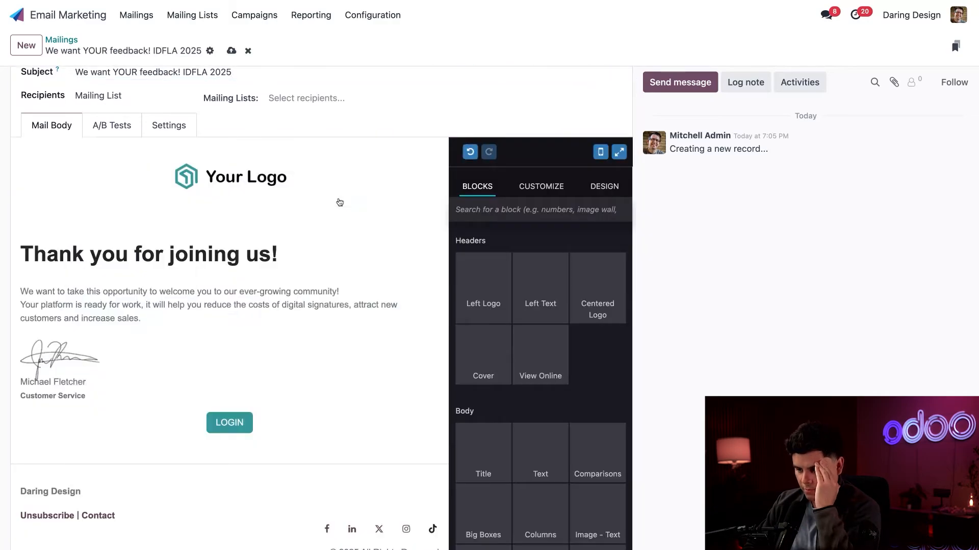
pyautogui.click(287, 172)
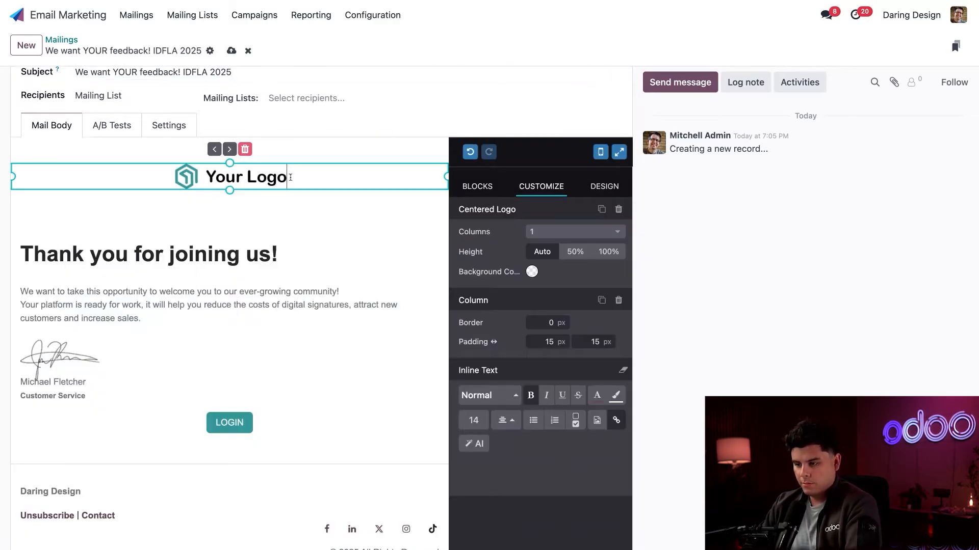
pyautogui.click(222, 176)
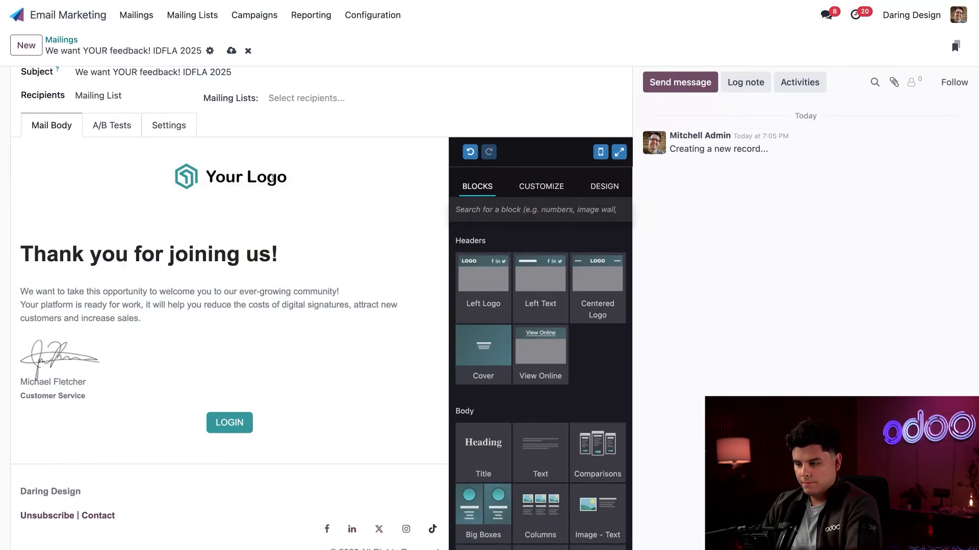
pyautogui.click(274, 177)
pyautogui.press('BackSpace')
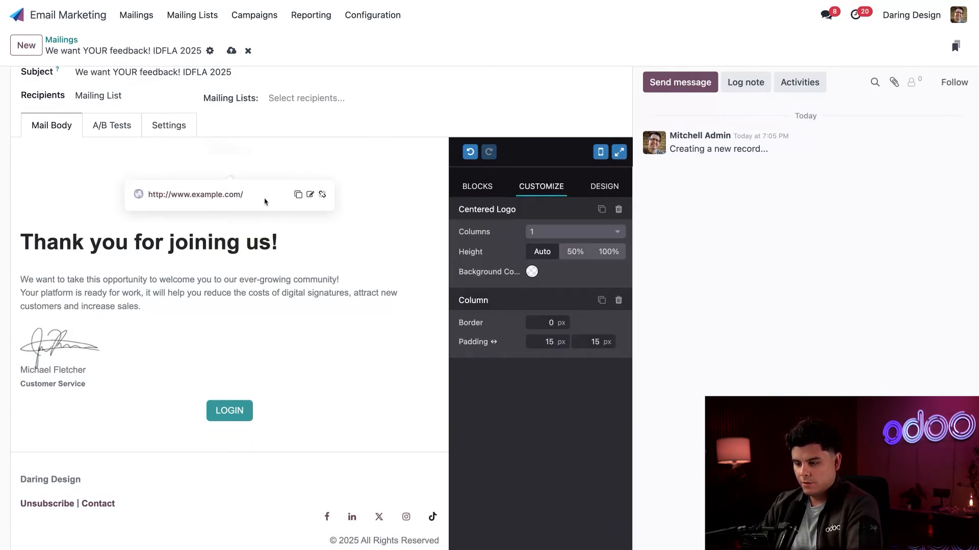
# Change the mail heading to "Thank you for joining IDFLA 2025!".
pyautogui.click(273, 244)
pyautogui.press('BackSpace')
pyautogui.press('BackSpace')
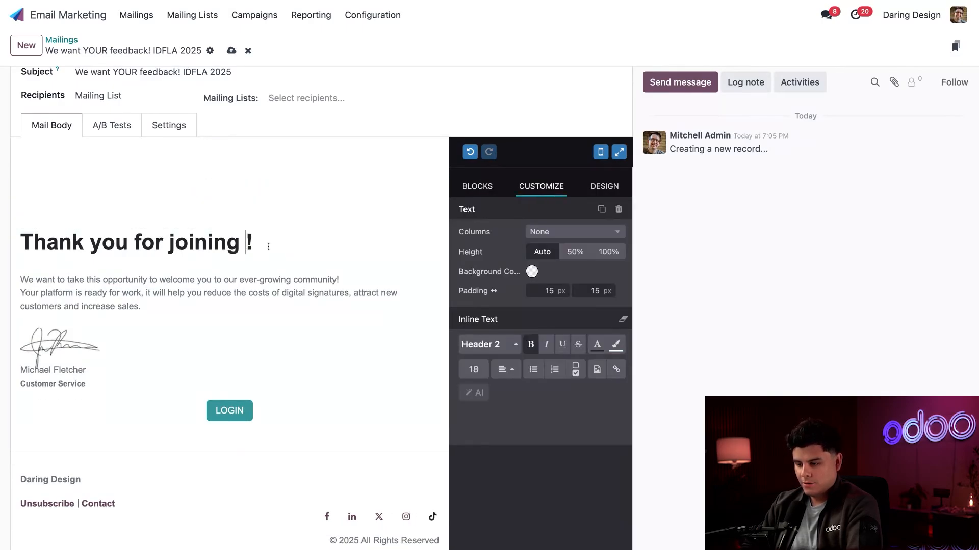
pyautogui.write('IDFLA 20')
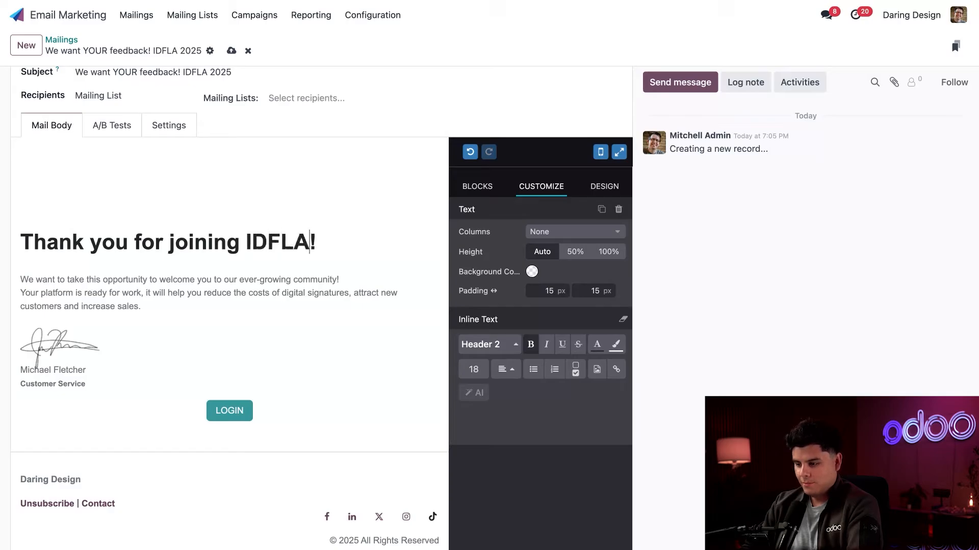
pyautogui.write('25')
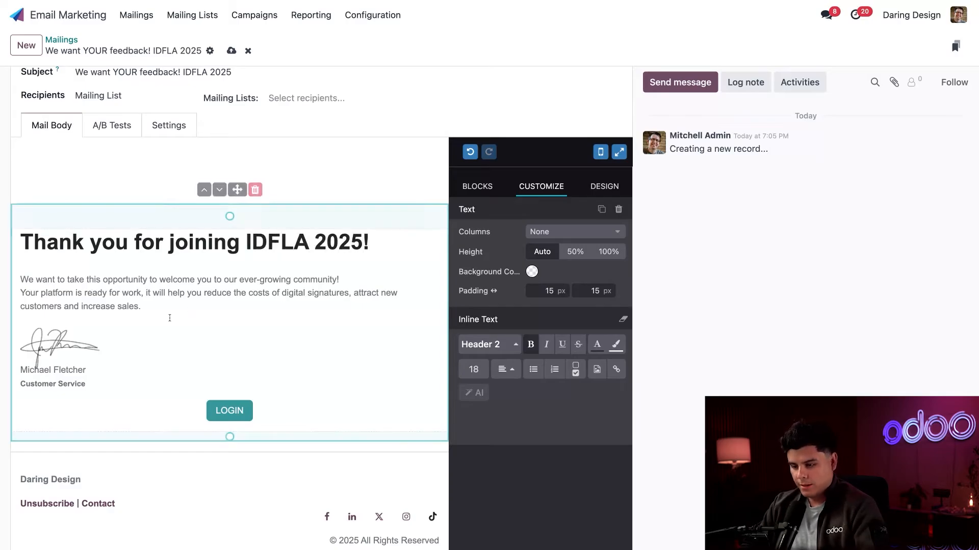
# Replace the welcome paragraph under the heading with "Message asking for feedback".
pyautogui.moveTo(142, 307); pyautogui.dragTo(24, 281)
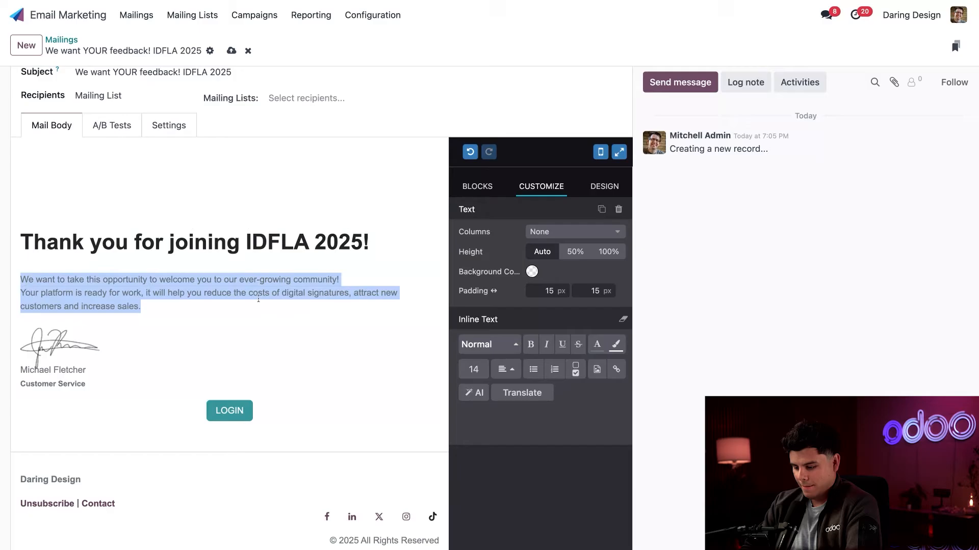
pyautogui.write('Message as')
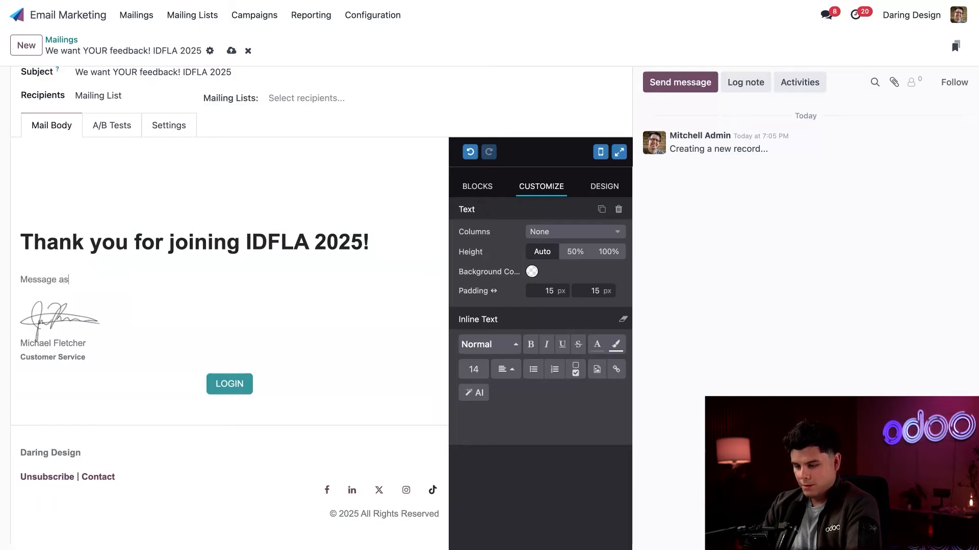
pyautogui.write('king for feedback')
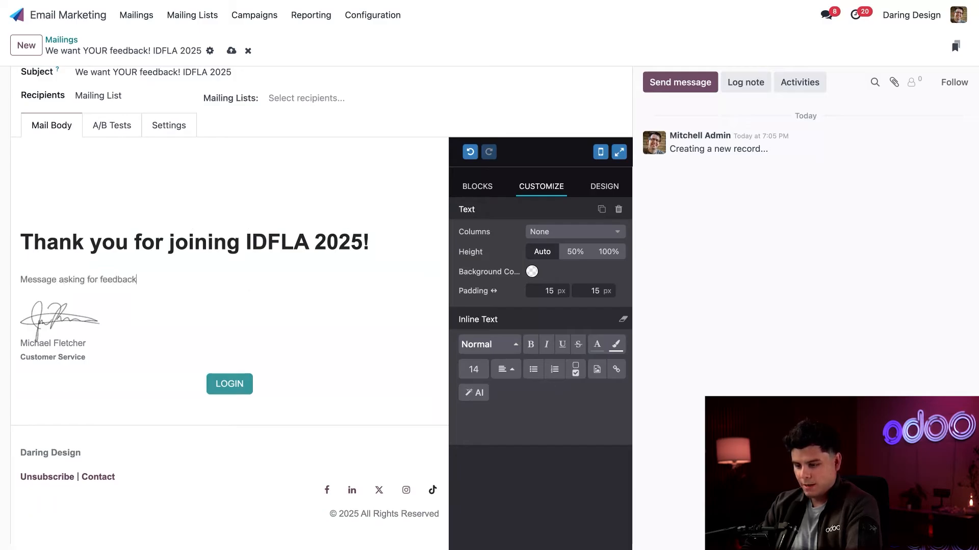
# Rewrite the feedback sentence with the AI Copywriter's Lengthen option and insert the lengthened alternative.
pyautogui.tripleClick(131, 280)
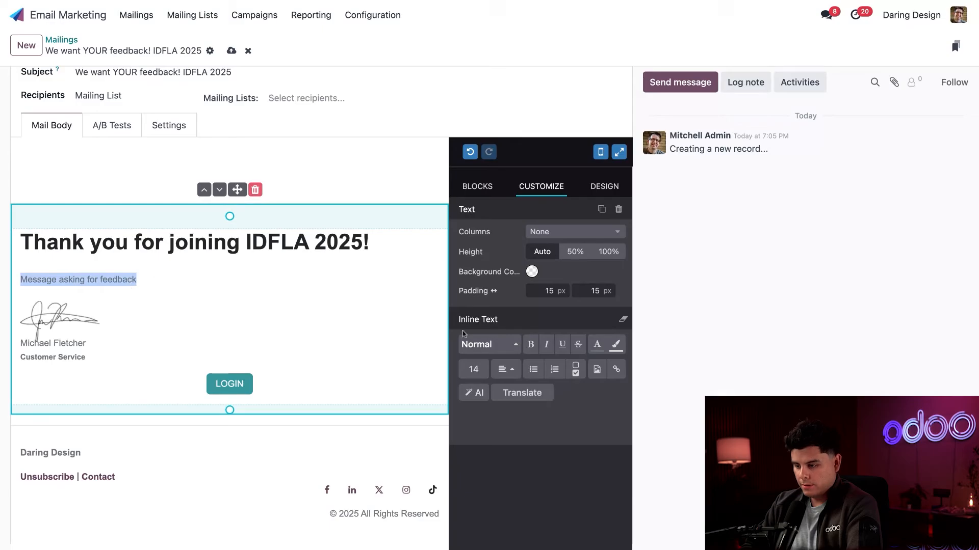
pyautogui.click(473, 392)
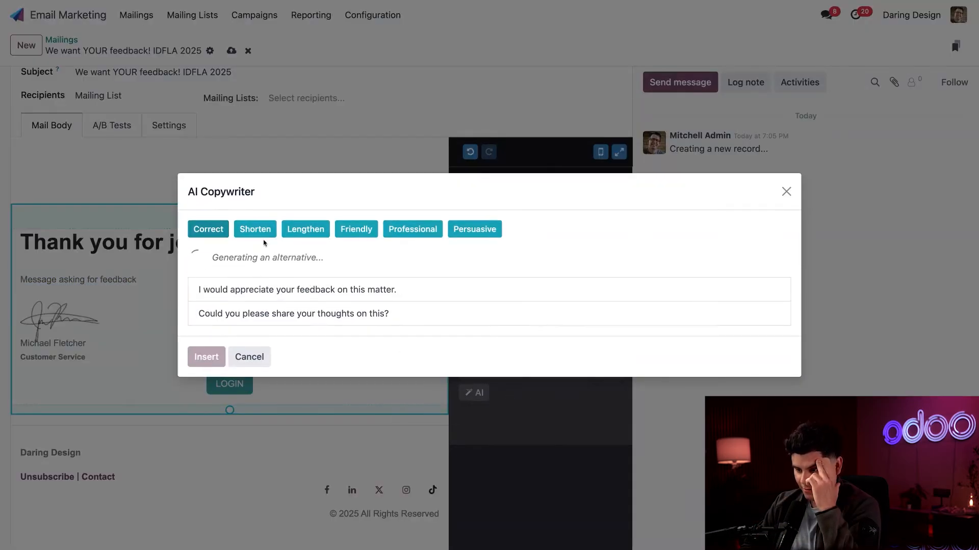
pyautogui.click(315, 228)
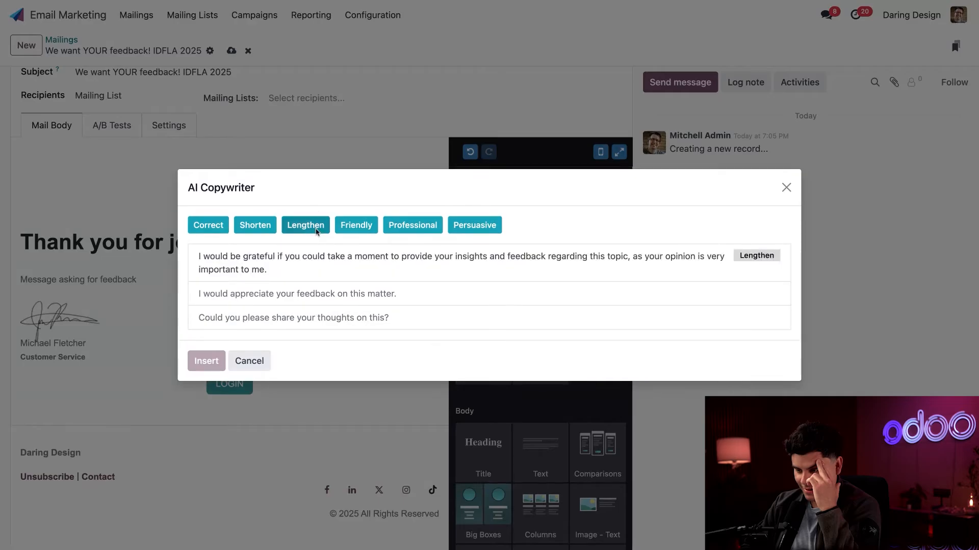
pyautogui.click(367, 261)
pyautogui.click(209, 361)
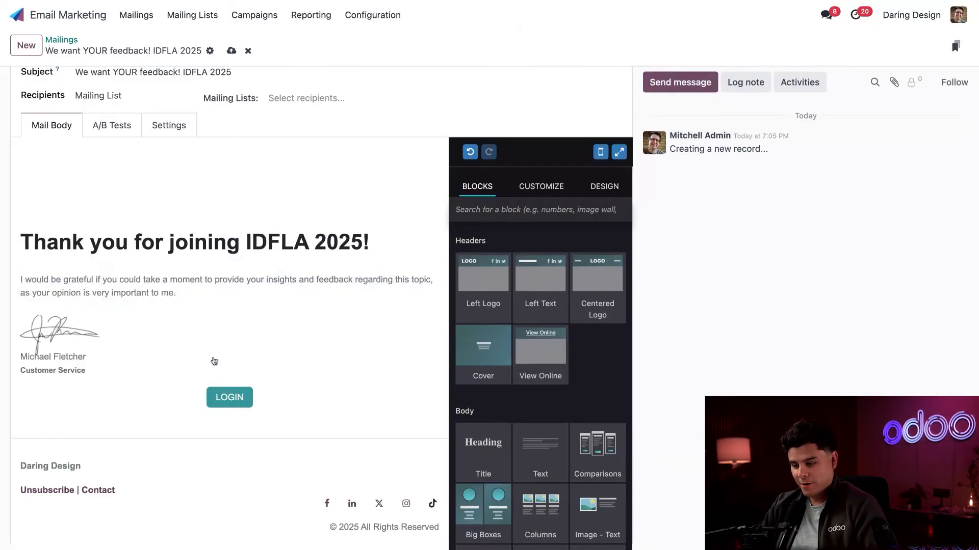
# Add a "Link:" line with the copied survey link below the feedback paragraph and save the mailing.
pyautogui.click(198, 291)
pyautogui.press('Return')
pyautogui.press('Return')
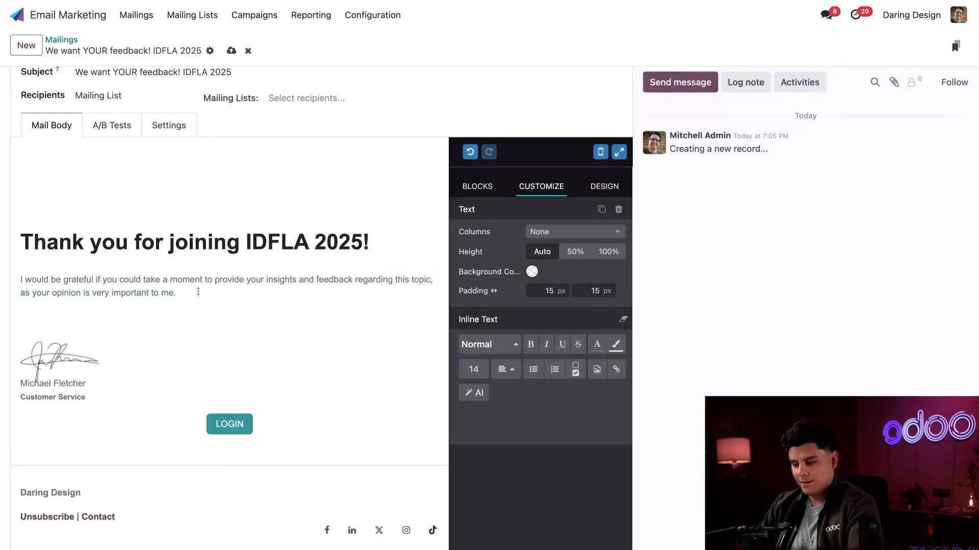
pyautogui.write('Link:')
pyautogui.write('https://daringdesign183-test-18-0515.odoo.com/survey/start/9dc1db7d-ab49-4102-ab8f-211122291d7d')
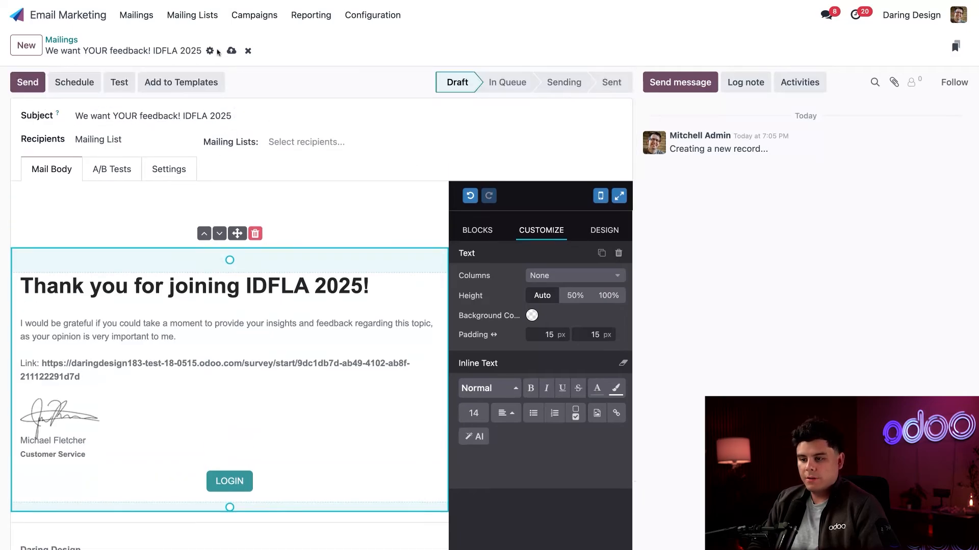
pyautogui.click(230, 50)
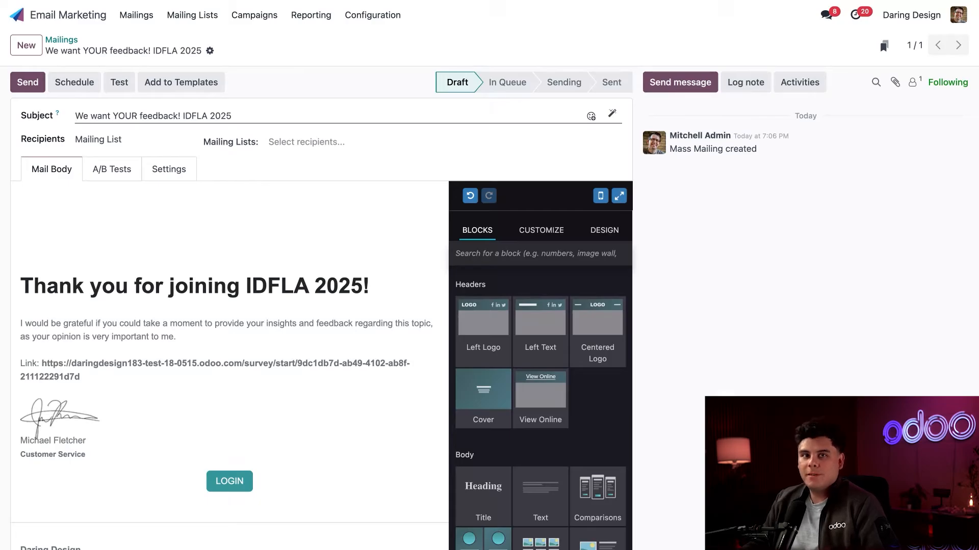
# Set the mailing's recipients to Event Registration, with the filter rule changed to Event contains "design".
pyautogui.click(128, 137)
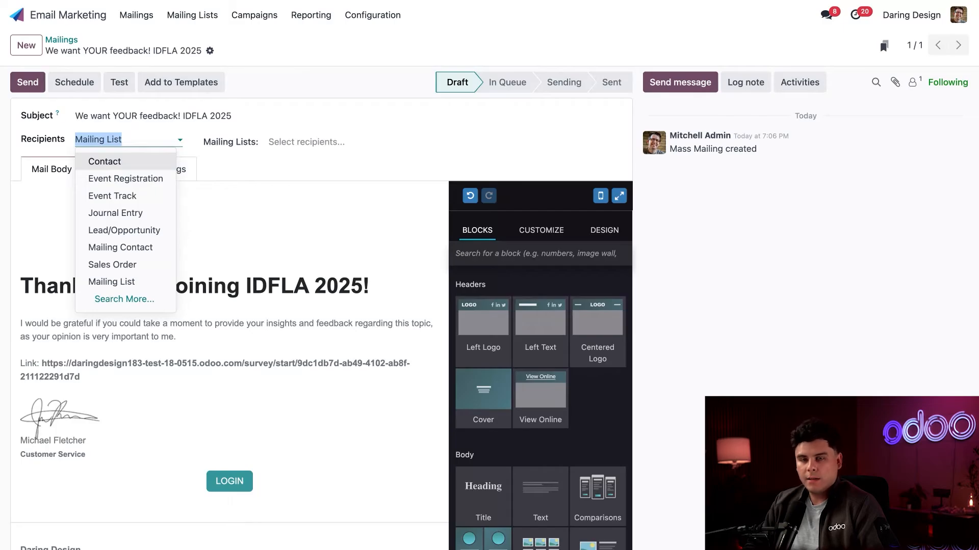
pyautogui.click(125, 178)
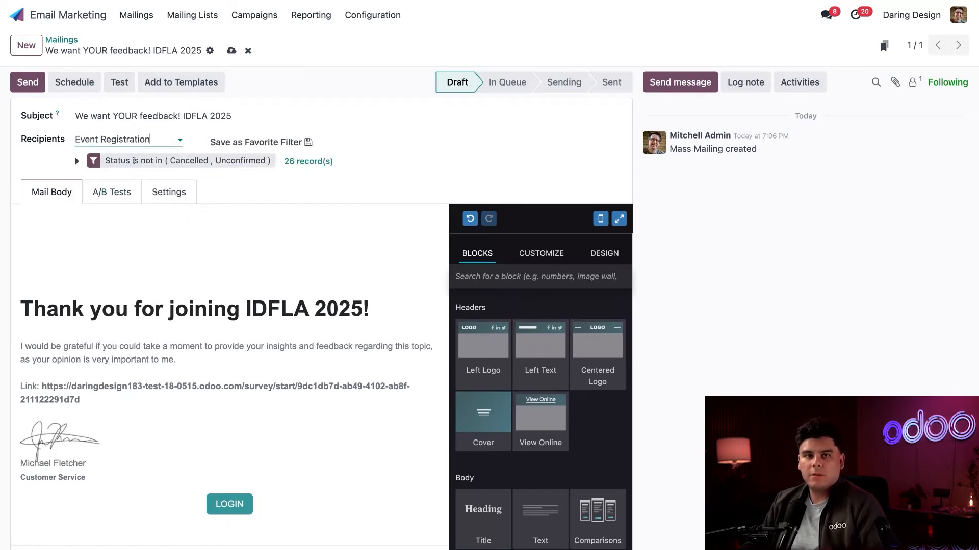
pyautogui.click(135, 161)
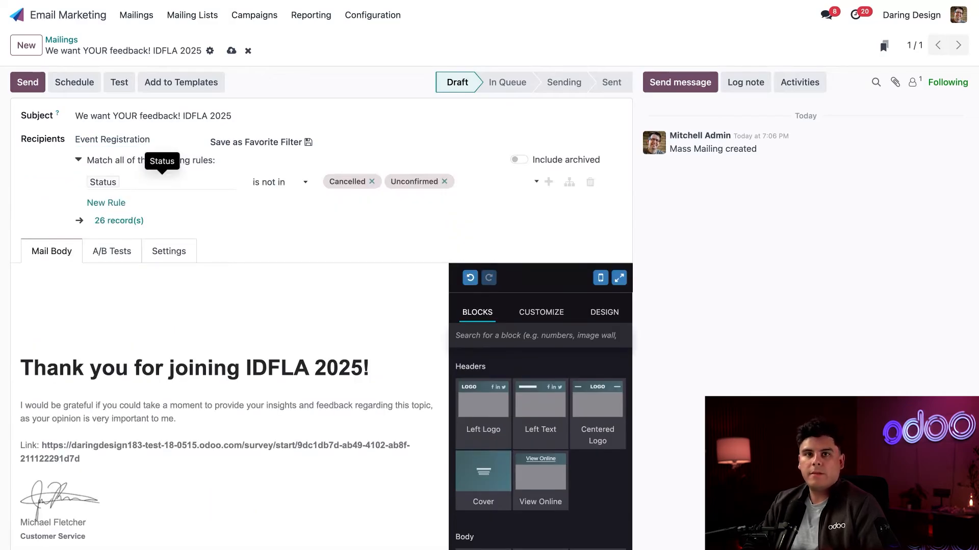
pyautogui.click(151, 183)
pyautogui.write('even')
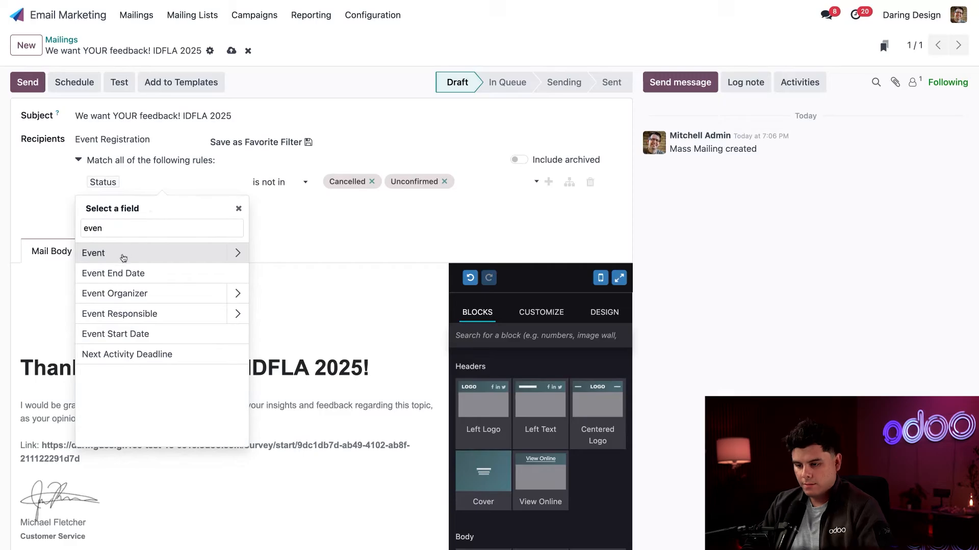
pyautogui.click(123, 255)
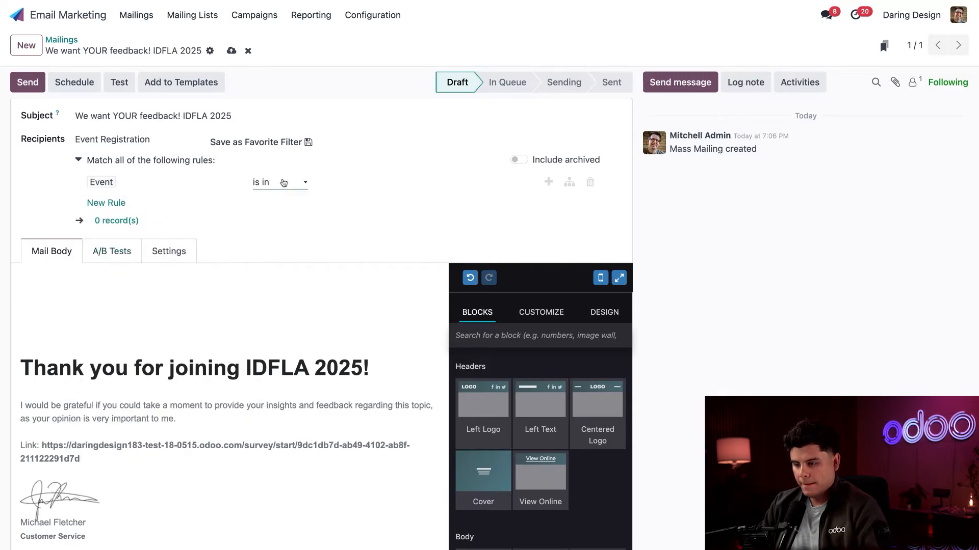
pyautogui.click(284, 183)
pyautogui.click(293, 230)
pyautogui.click(344, 181)
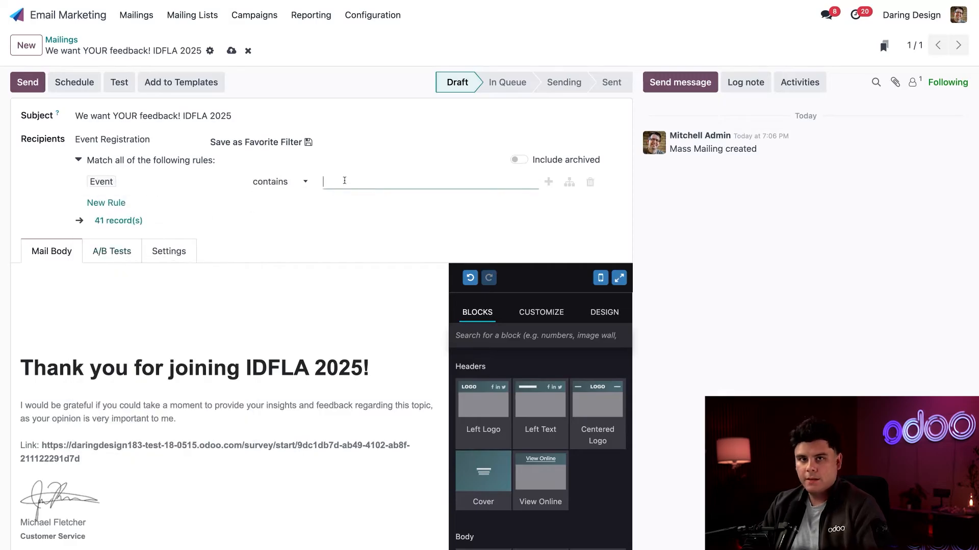
pyautogui.write('design')
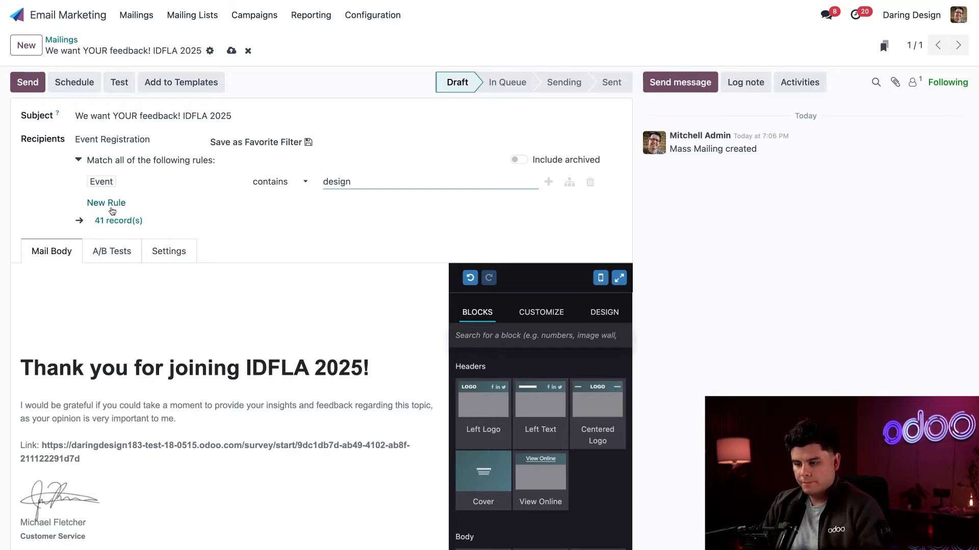
# Add a second recipient rule to the mailing with Attended Date <= 06/09/2025 19:07:03.
pyautogui.click(113, 204)
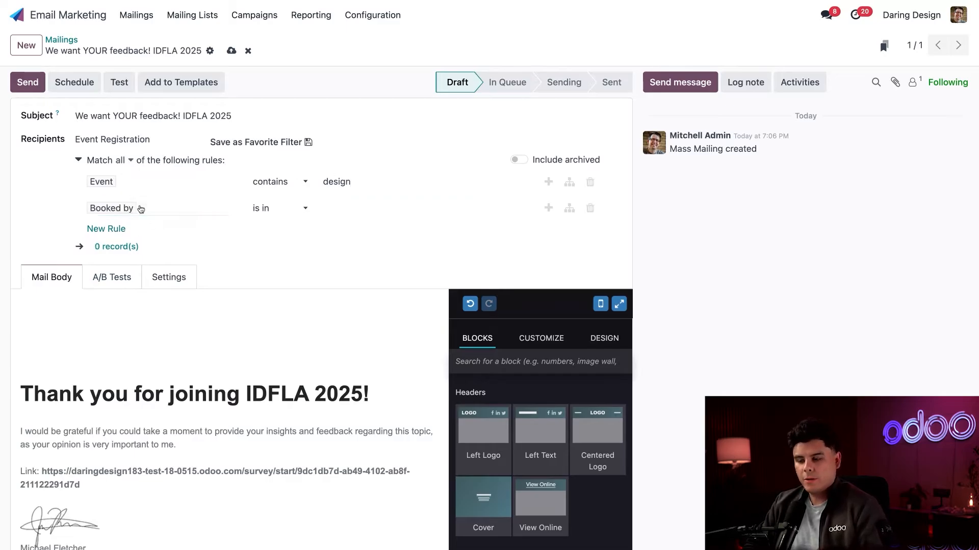
pyautogui.click(141, 209)
pyautogui.write('atten')
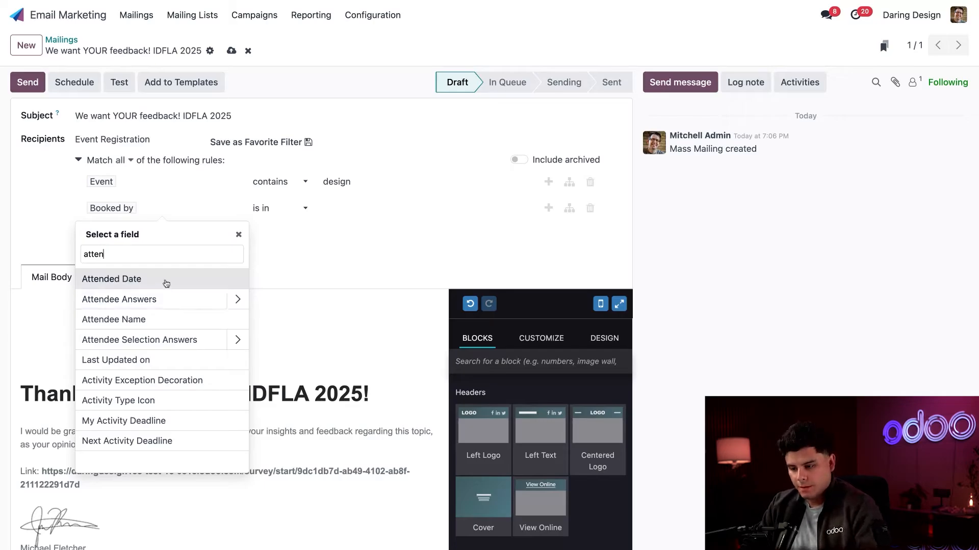
pyautogui.click(225, 280)
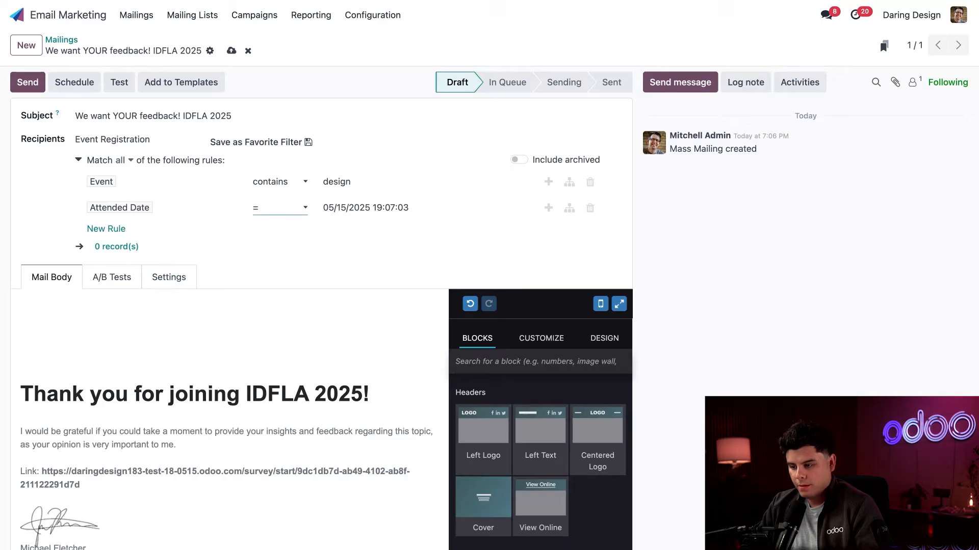
pyautogui.click(286, 277)
pyautogui.click(334, 211)
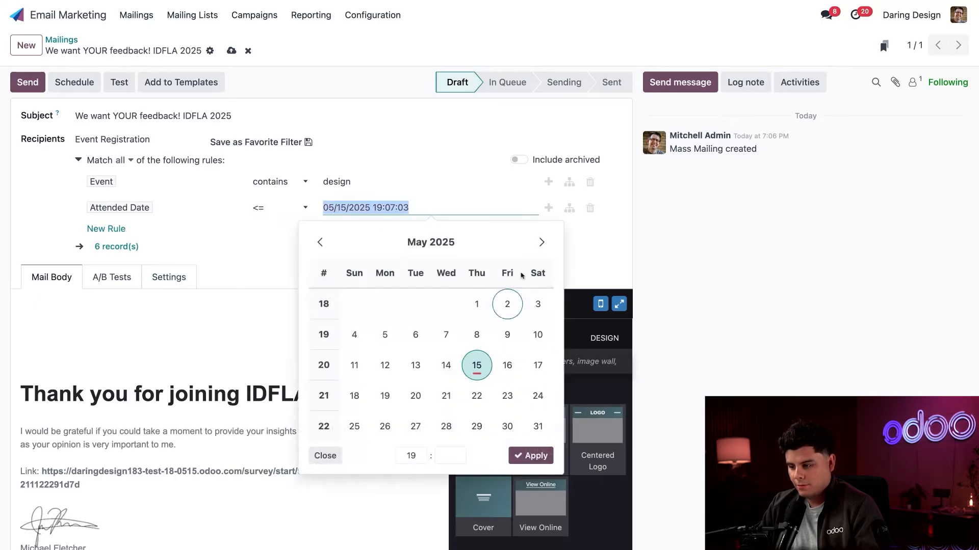
pyautogui.click(542, 243)
pyautogui.click(385, 335)
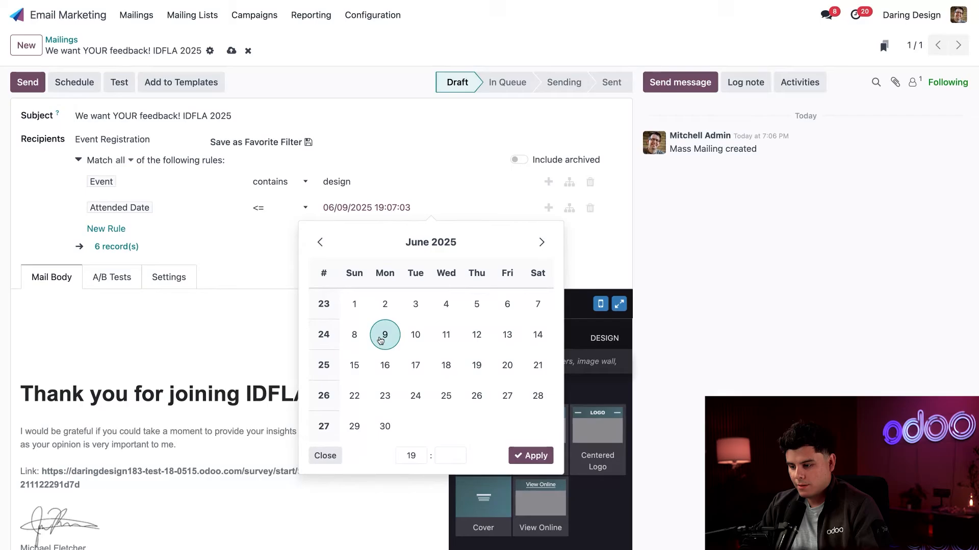
pyautogui.click(531, 455)
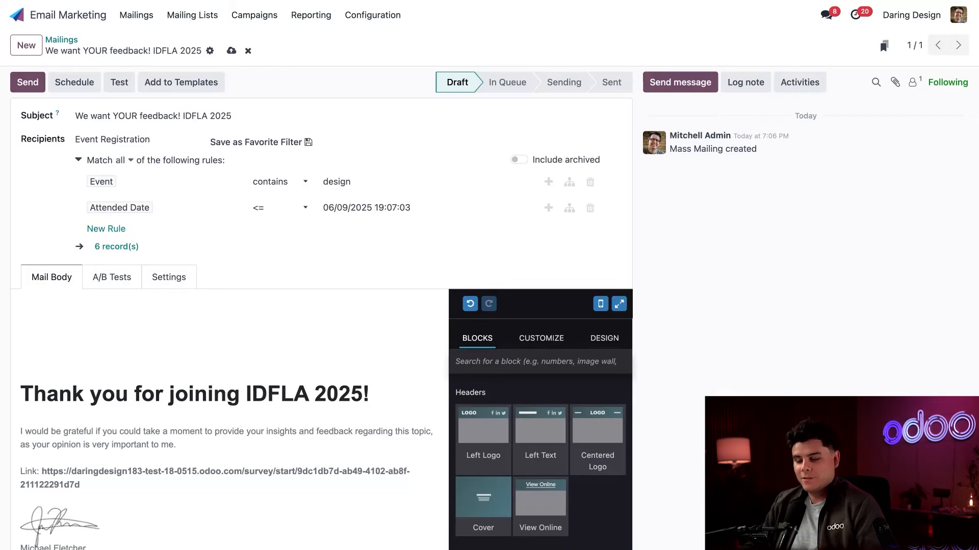
# Assign the mailing to the Interior Design Fair LA 2025 campaign, save it, and return to the mail body.
pyautogui.click(176, 278)
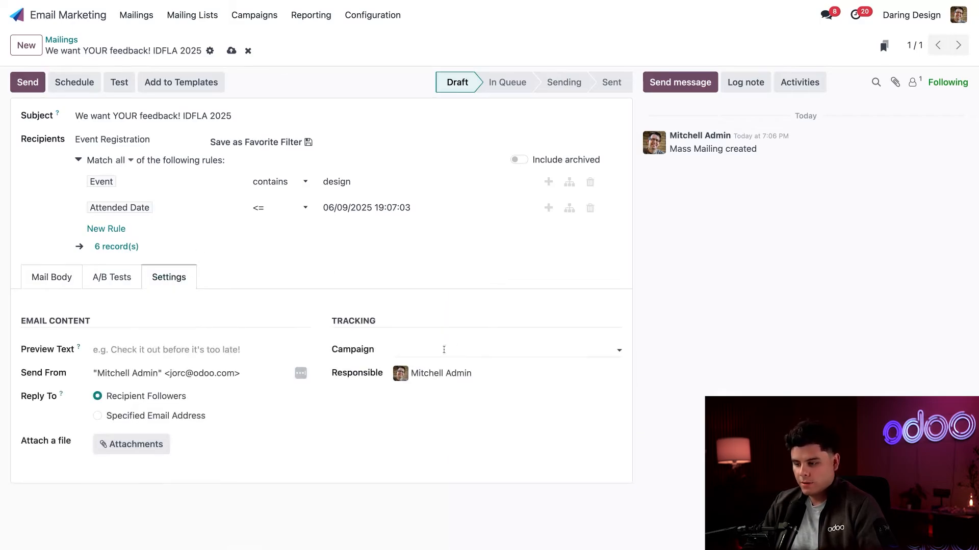
pyautogui.click(436, 350)
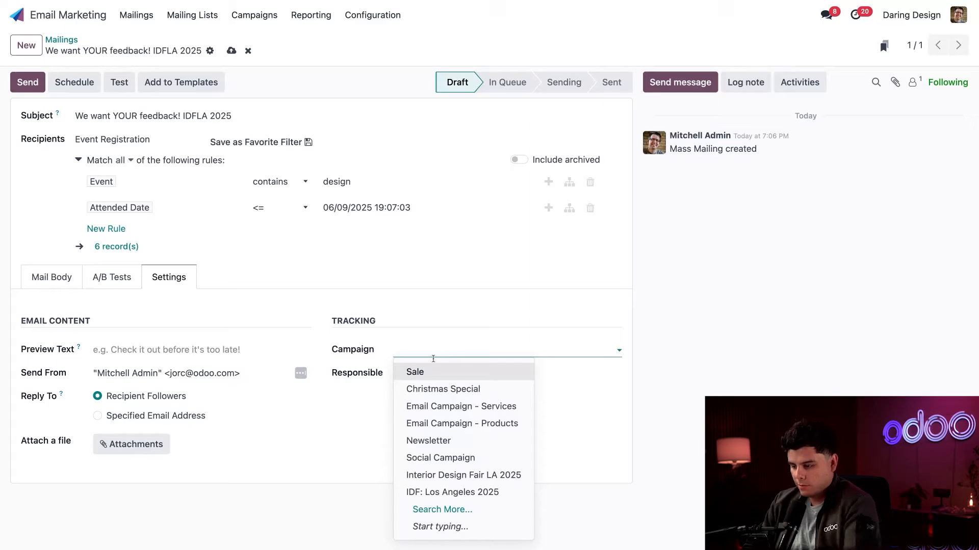
pyautogui.click(453, 475)
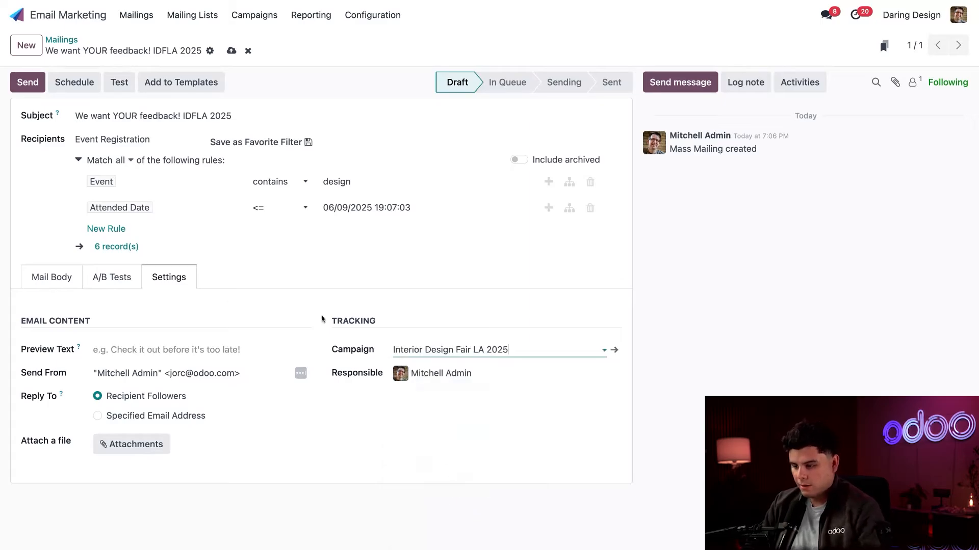
pyautogui.click(231, 50)
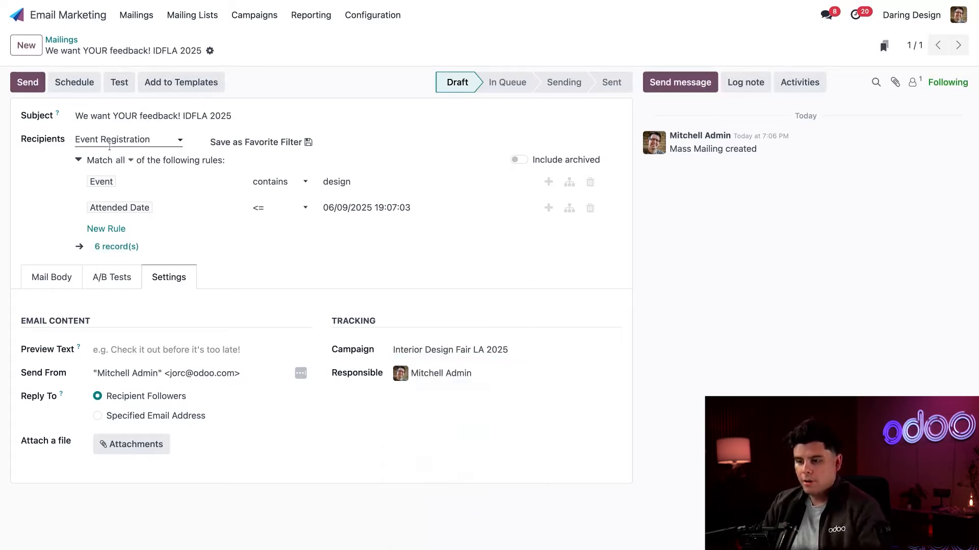
pyautogui.click(51, 277)
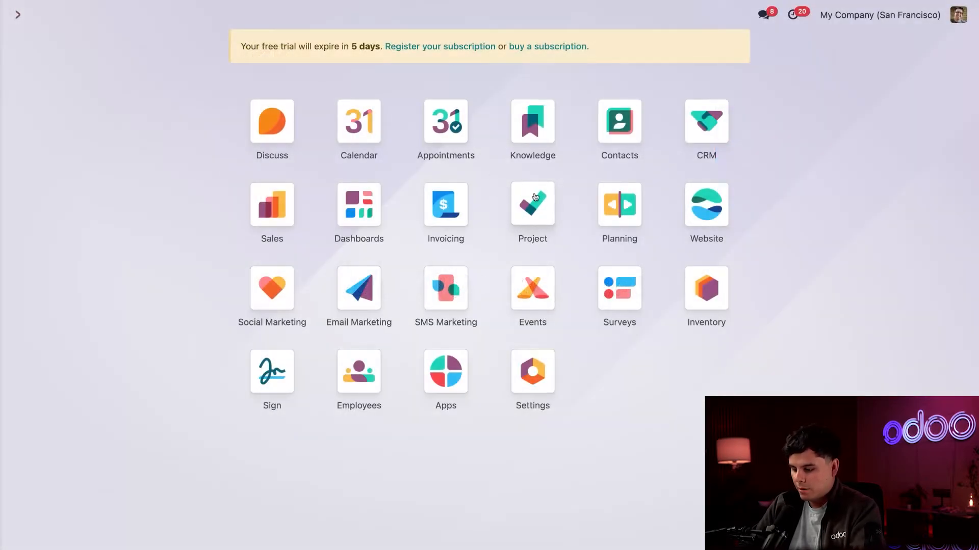
# Open the Sales products and review the general information of the Event Registration and Event Booth products.
pyautogui.write('pro')
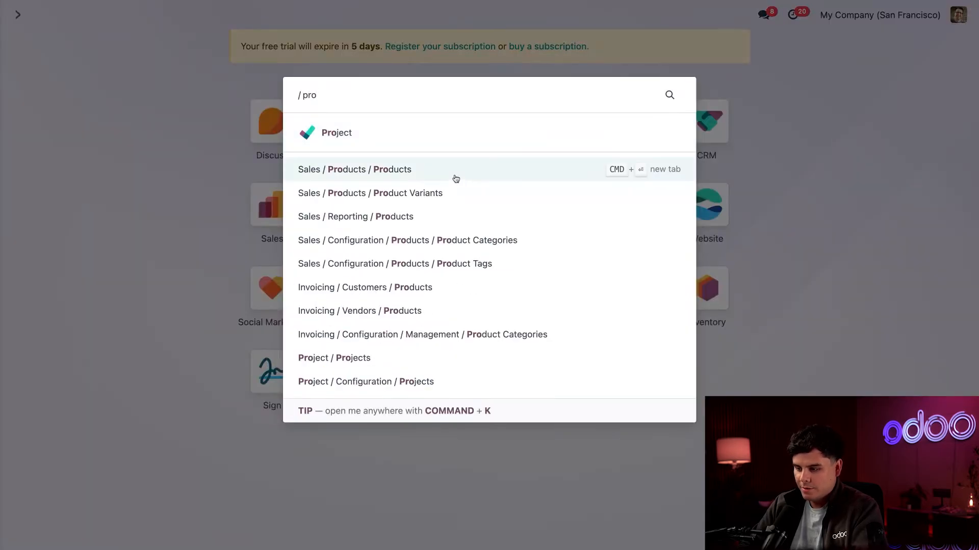
pyautogui.click(456, 178)
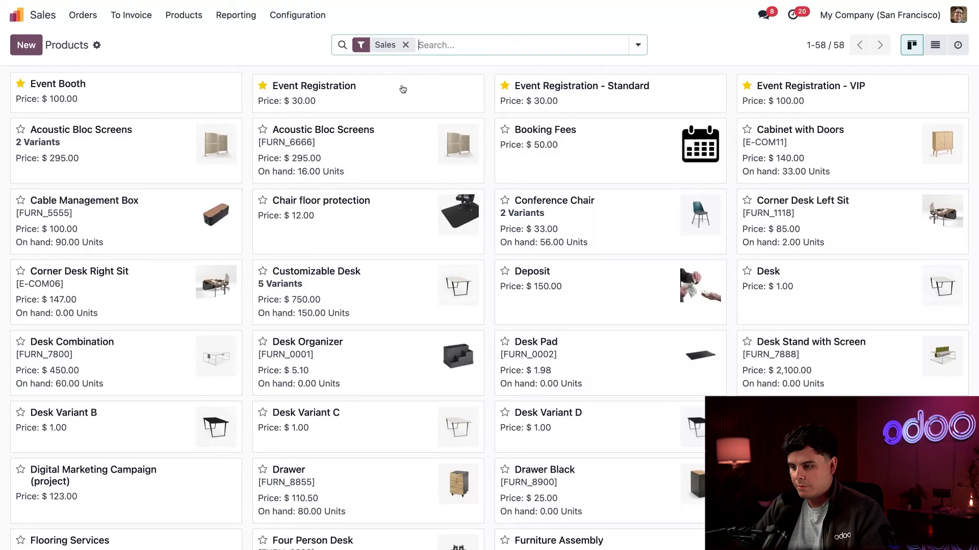
pyautogui.click(402, 90)
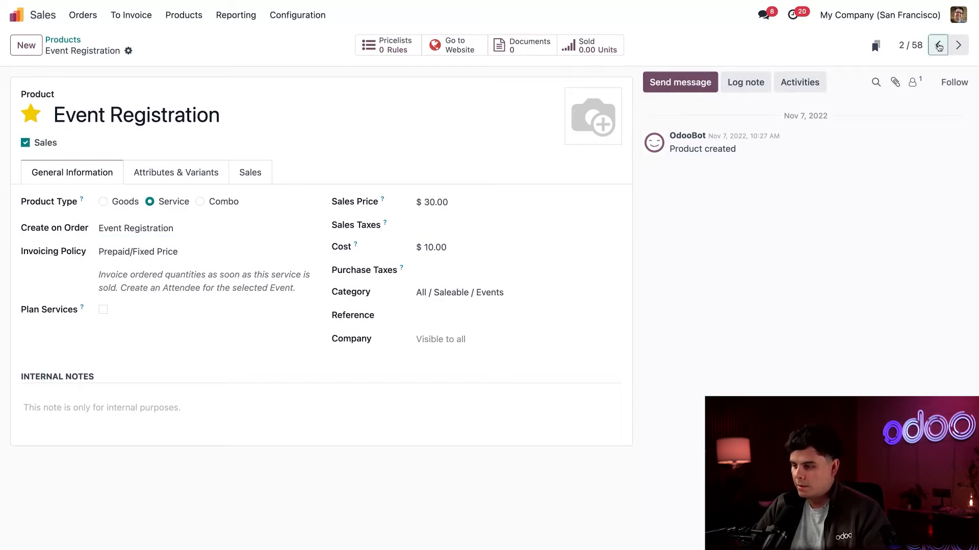
pyautogui.click(937, 45)
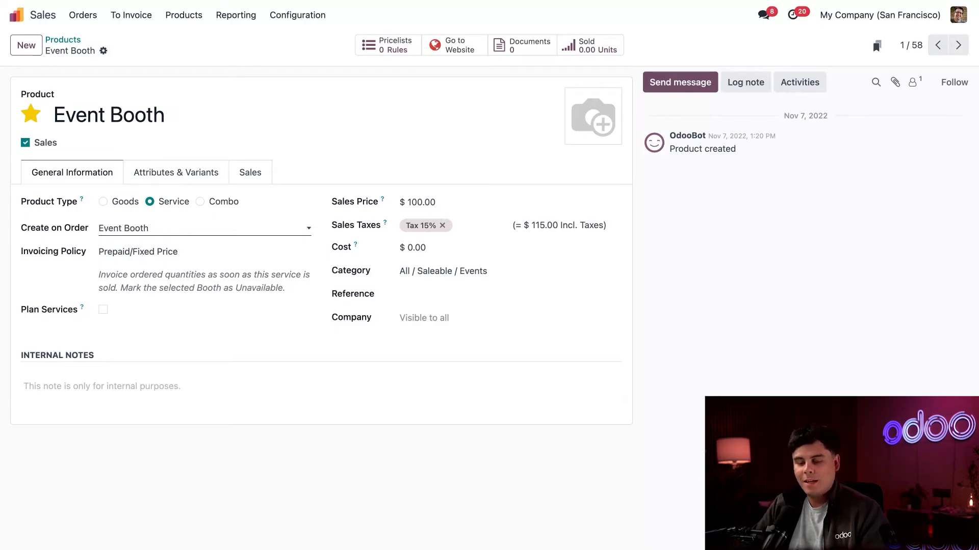
pyautogui.click(958, 44)
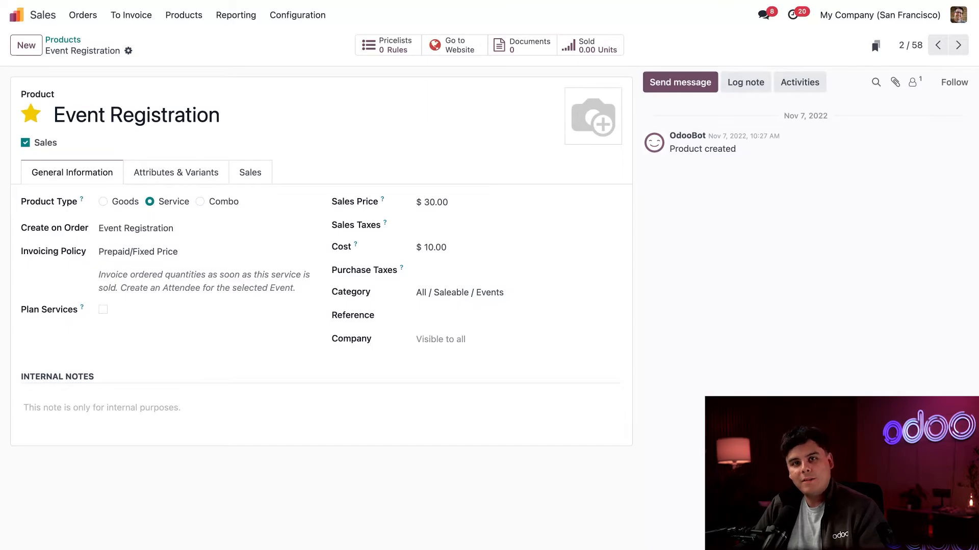
# Open Social Marketing and examine the account options for adding a stream, closing the dialog without adding one.
pyautogui.click(18, 17)
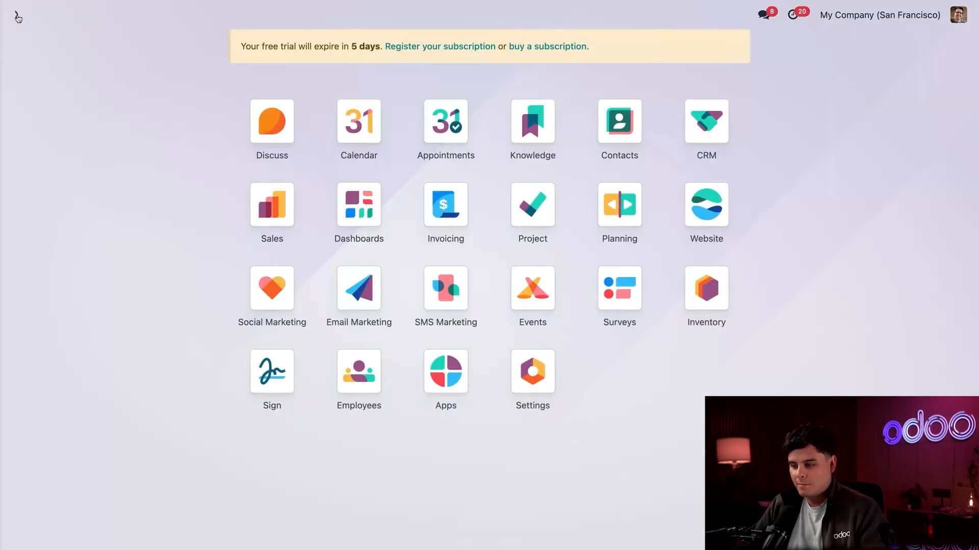
pyautogui.write('soc')
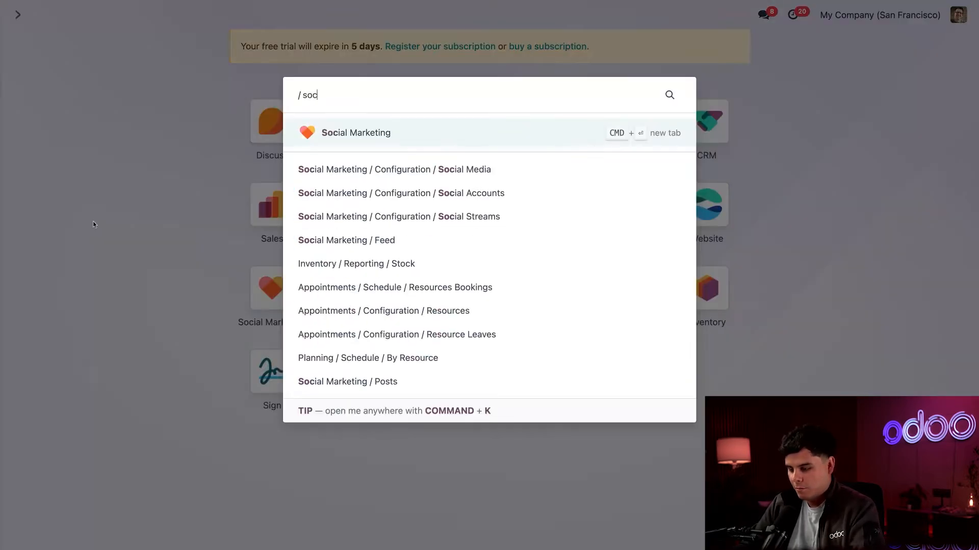
pyautogui.press('Return')
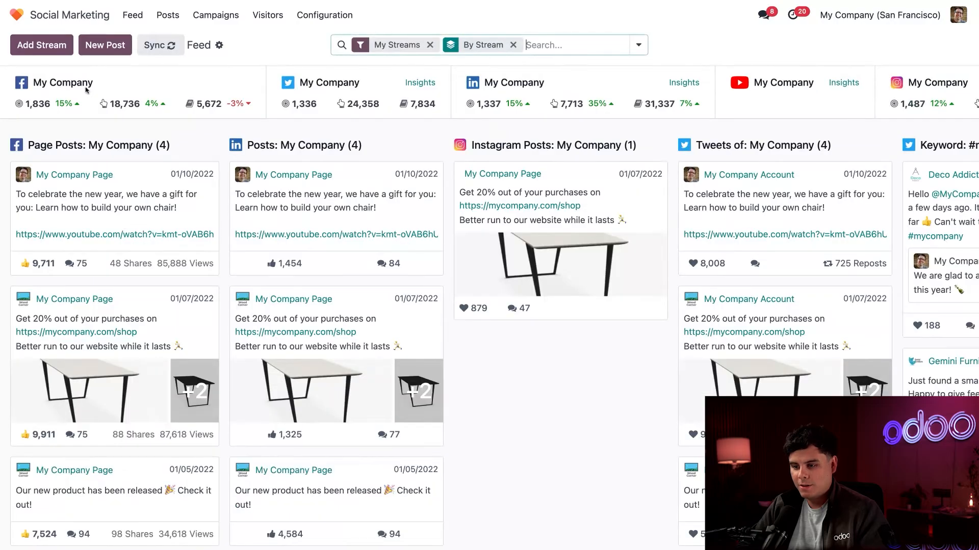
pyautogui.click(38, 47)
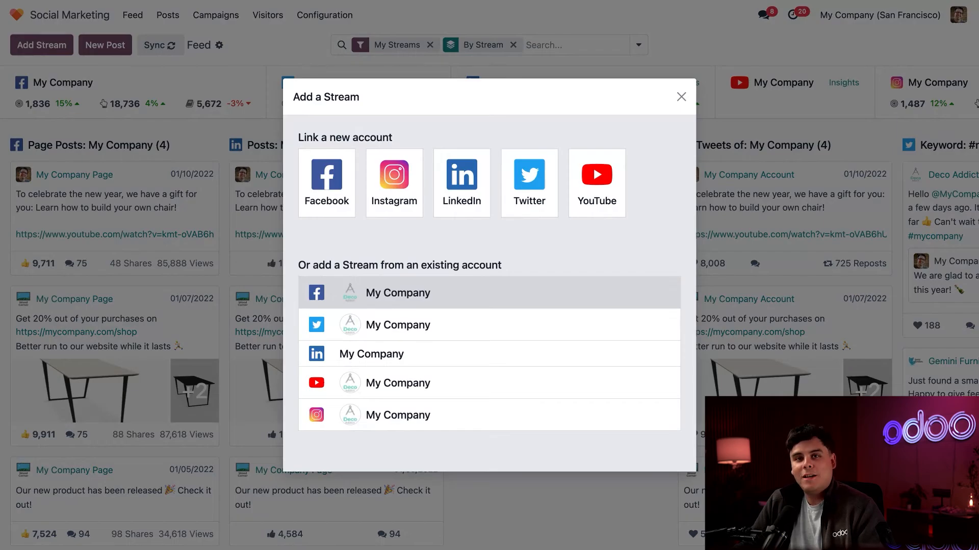
pyautogui.click(681, 97)
# Open the Events app's settings and review the event, registration and attendance options.
pyautogui.click(18, 19)
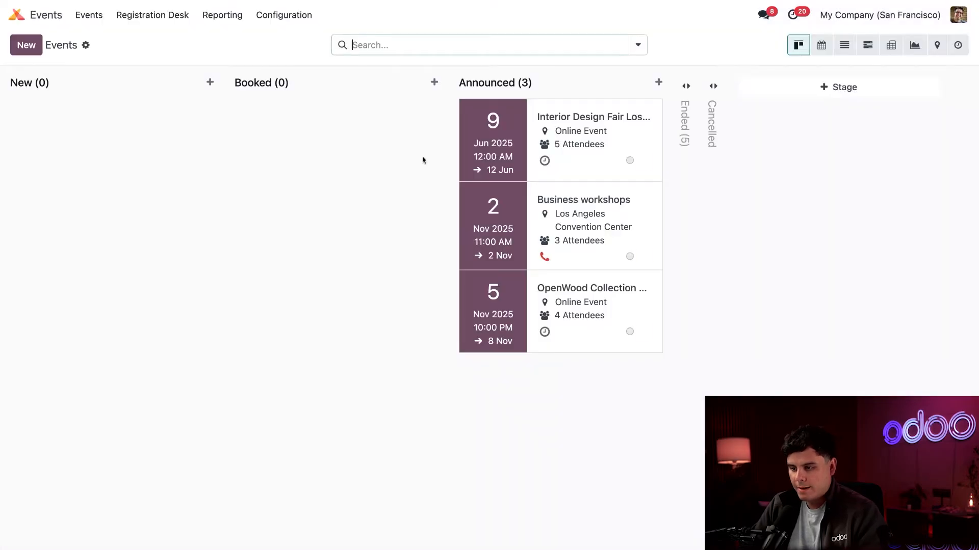
pyautogui.click(282, 16)
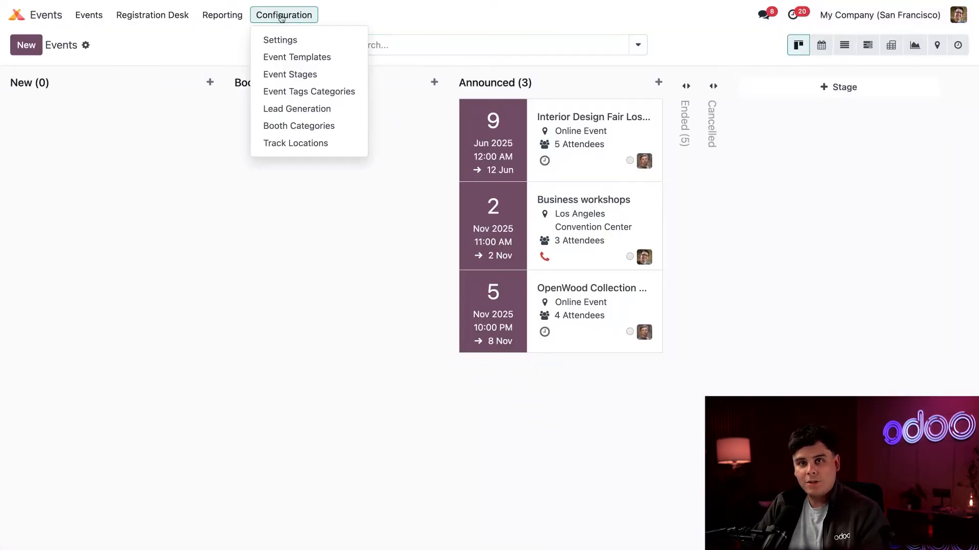
pyautogui.click(280, 39)
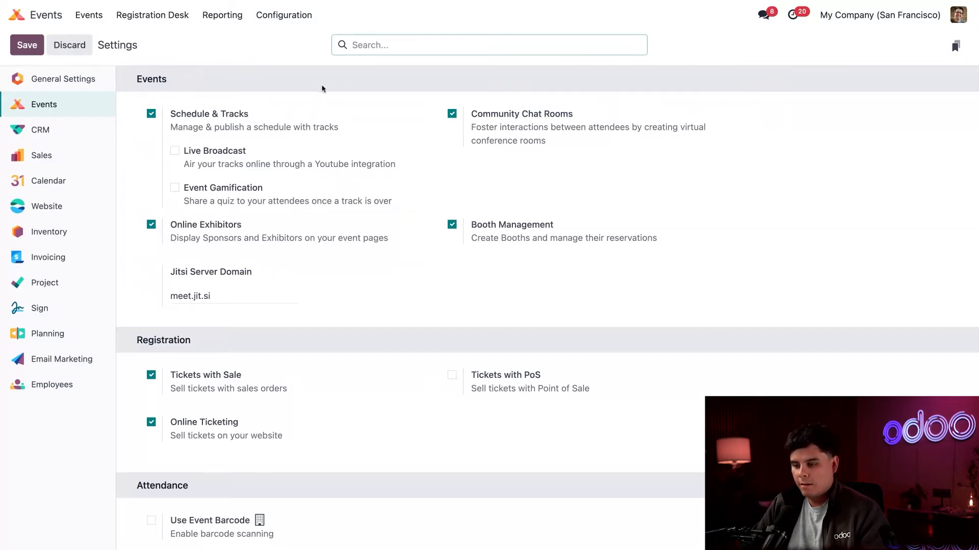
pyautogui.moveTo(278, 114)
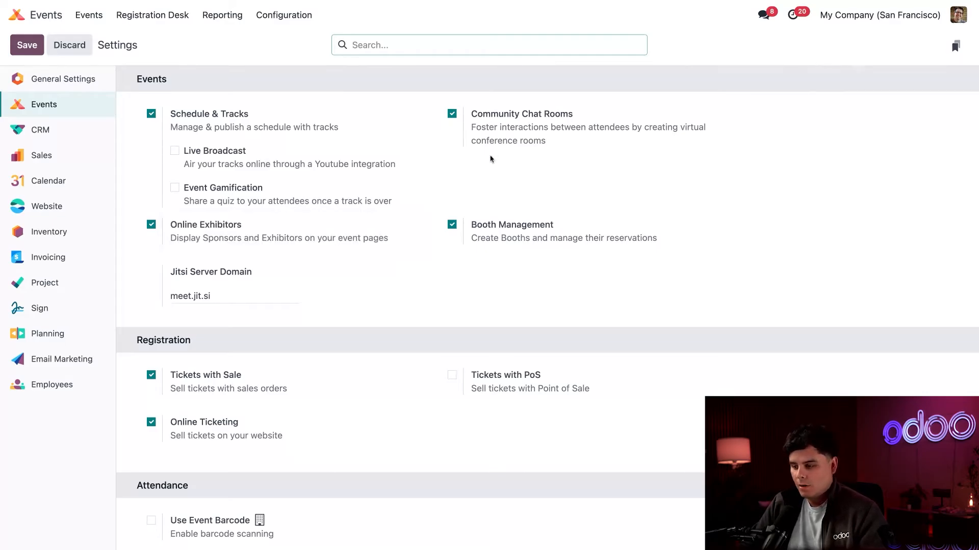
pyautogui.scroll(-1, 263, 385)
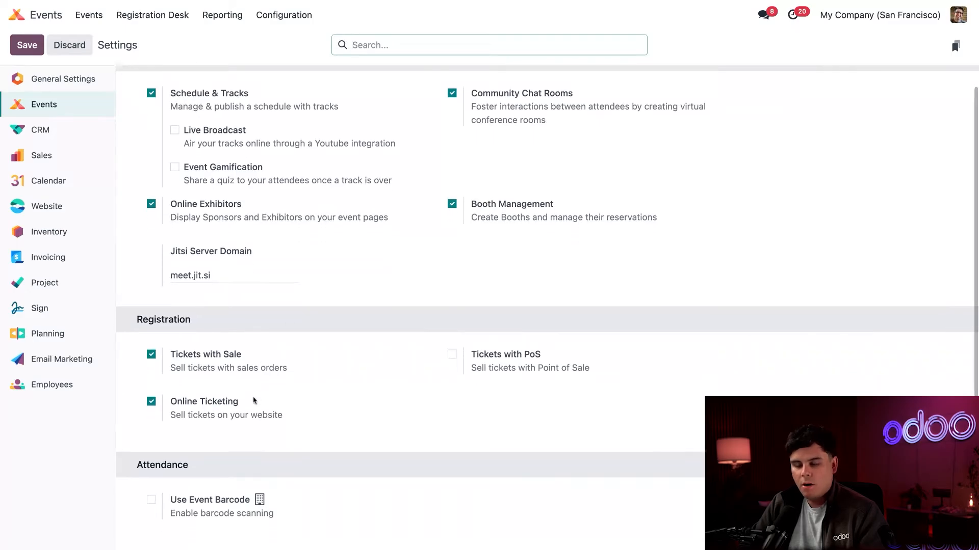